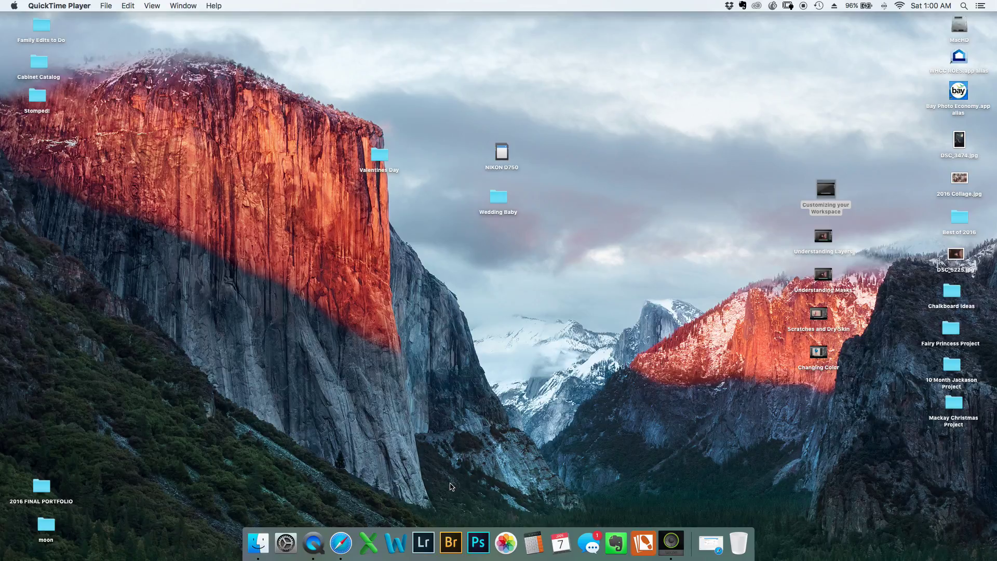
Launch Adobe Bridge, dismiss the cache error and minimise its window.
{"action": "left_click", "coordinate": [450, 544]}
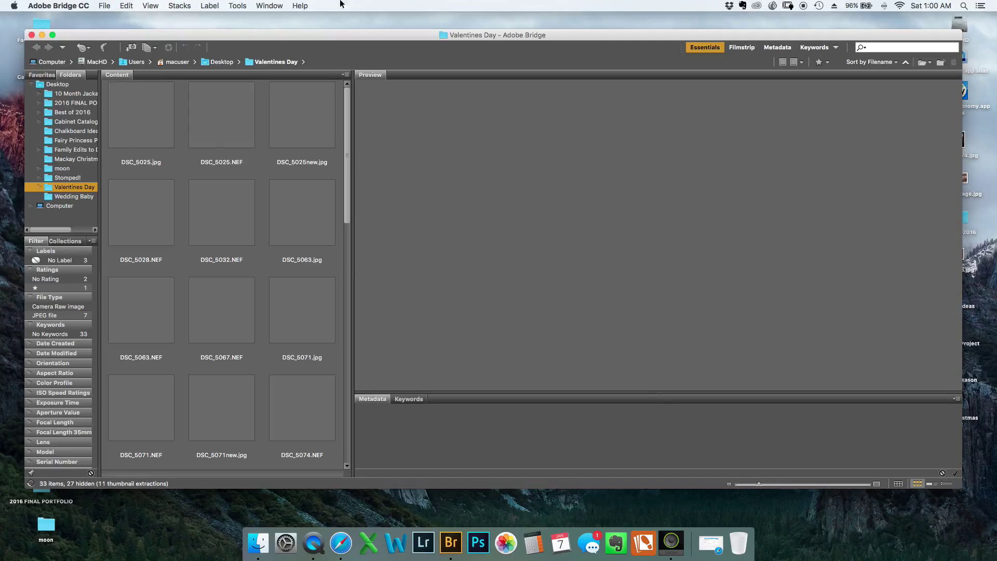
{"action": "left_click", "coordinate": [565, 184]}
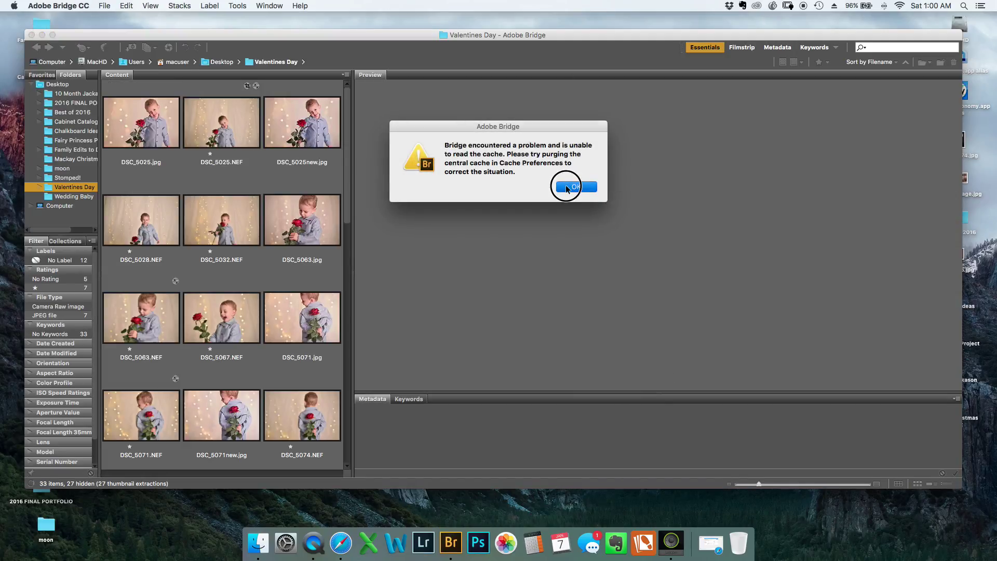
{"action": "left_click", "coordinate": [42, 35]}
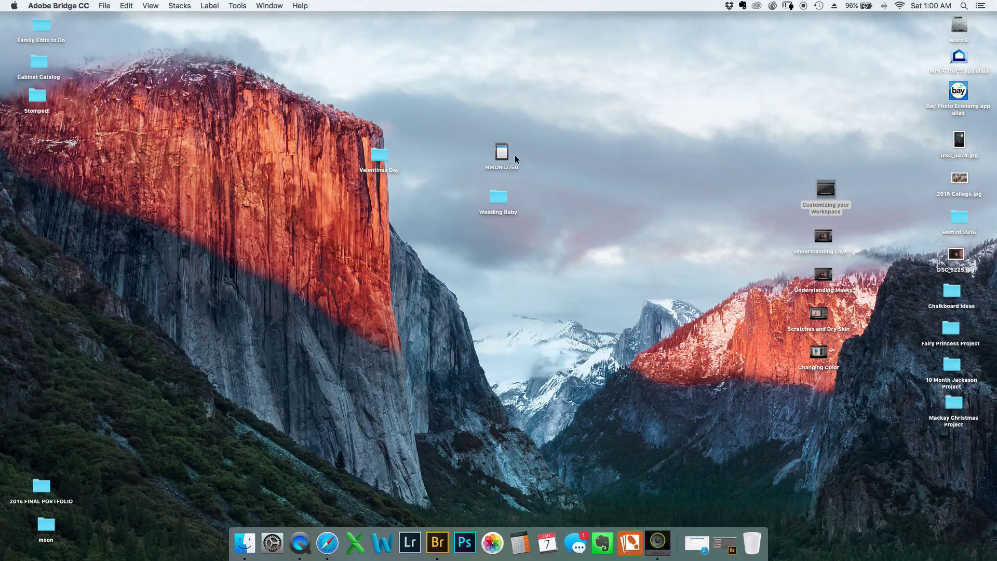
Move the NIKON D750 card icon higher on the desktop and place the Wedding Baby folder directly beneath it.
{"action": "left_click_drag", "start_coordinate": [503, 152], "coordinate": [515, 62]}
{"action": "left_click_drag", "start_coordinate": [499, 195], "coordinate": [508, 97]}
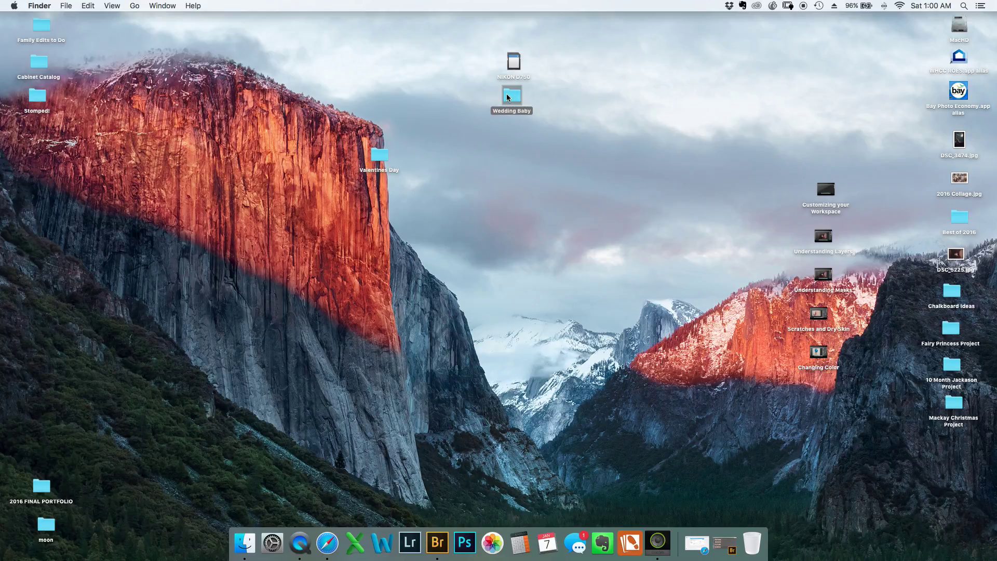
{"action": "left_click_drag", "start_coordinate": [510, 98], "coordinate": [507, 99]}
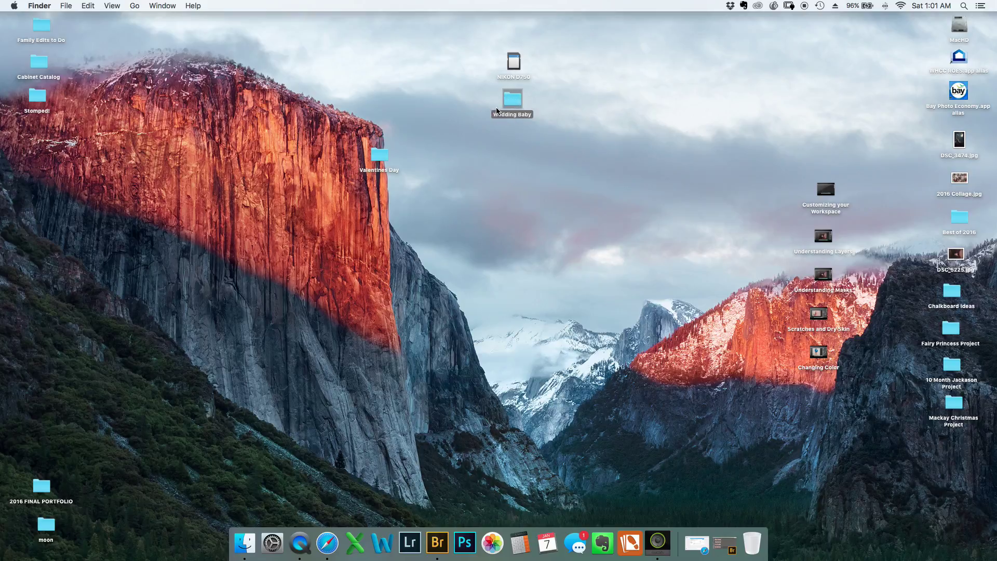
{"action": "left_click_drag", "start_coordinate": [515, 104], "coordinate": [516, 112]}
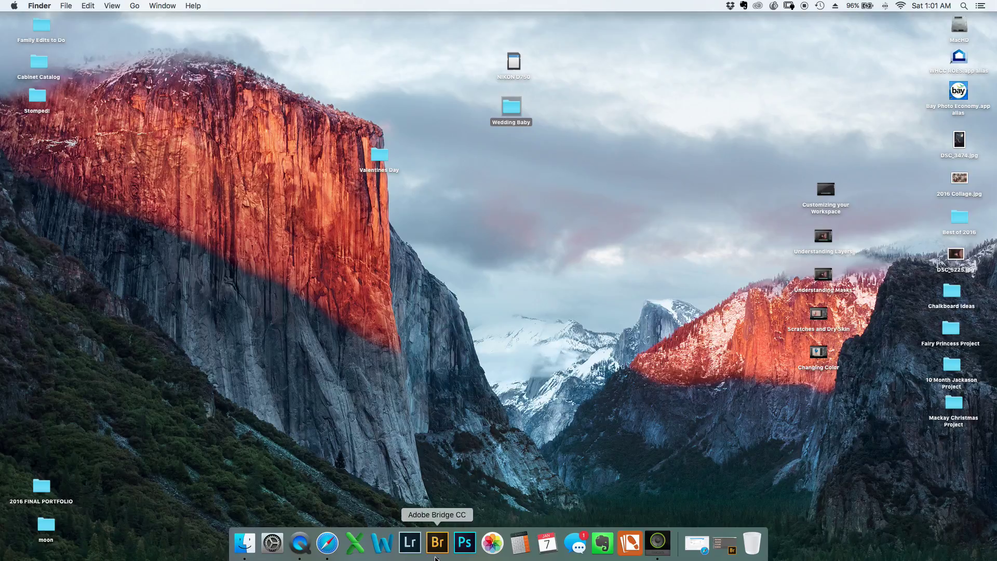
Switch to Adobe Bridge and browse the NIKON D750 card to its DCIM/115ND750 folder.
{"action": "left_click", "coordinate": [437, 544]}
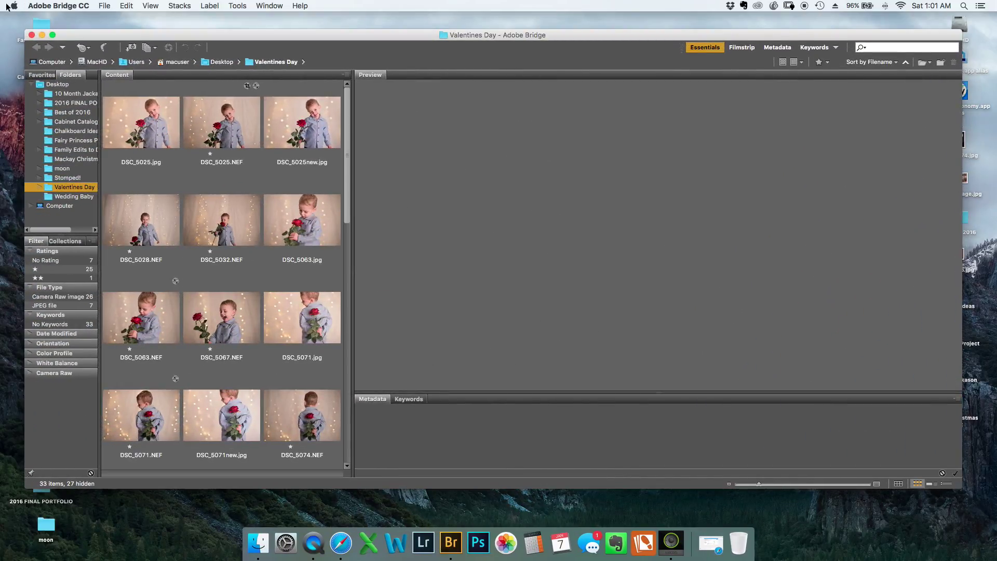
{"action": "left_click", "coordinate": [34, 88]}
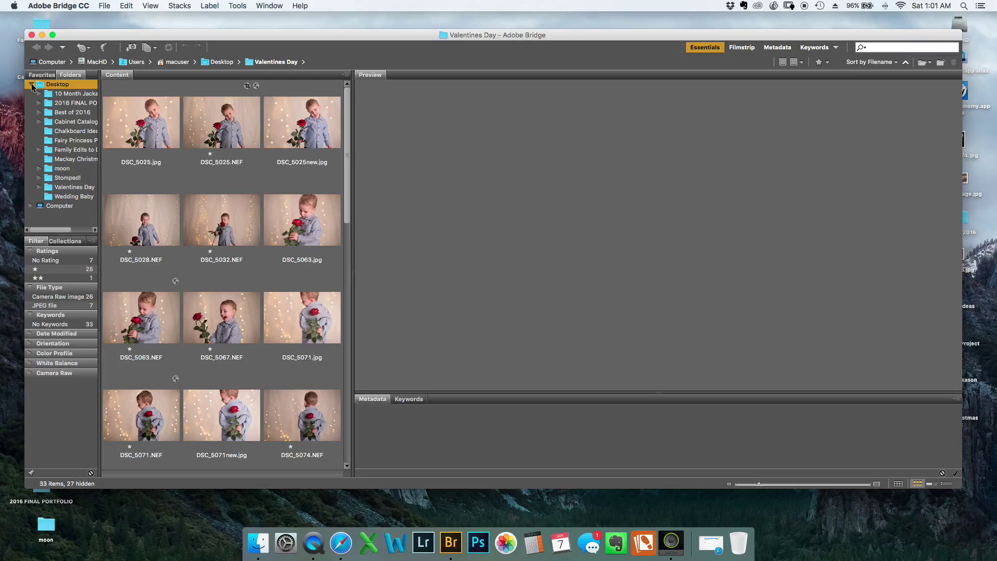
{"action": "left_click", "coordinate": [32, 85]}
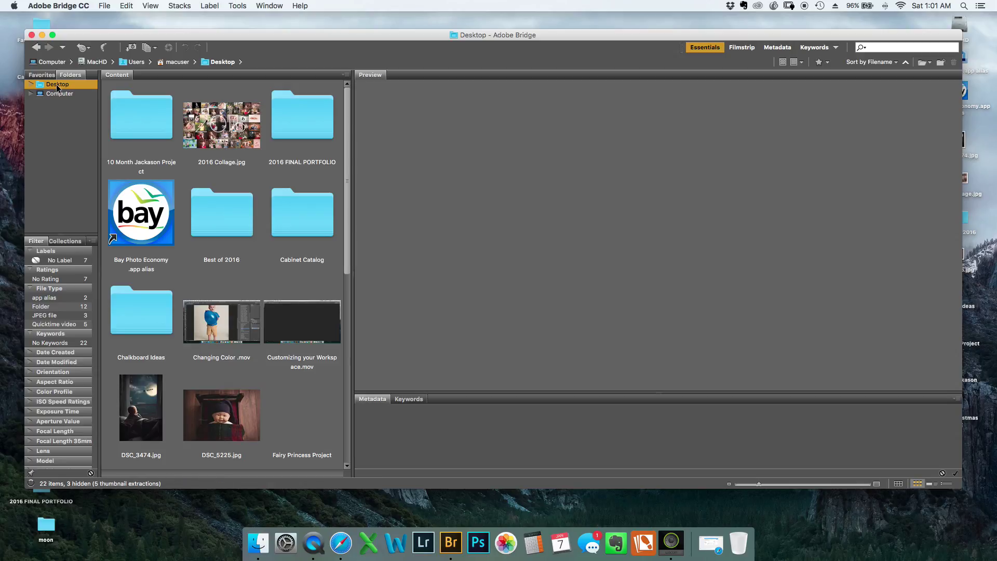
{"action": "left_click", "coordinate": [55, 94]}
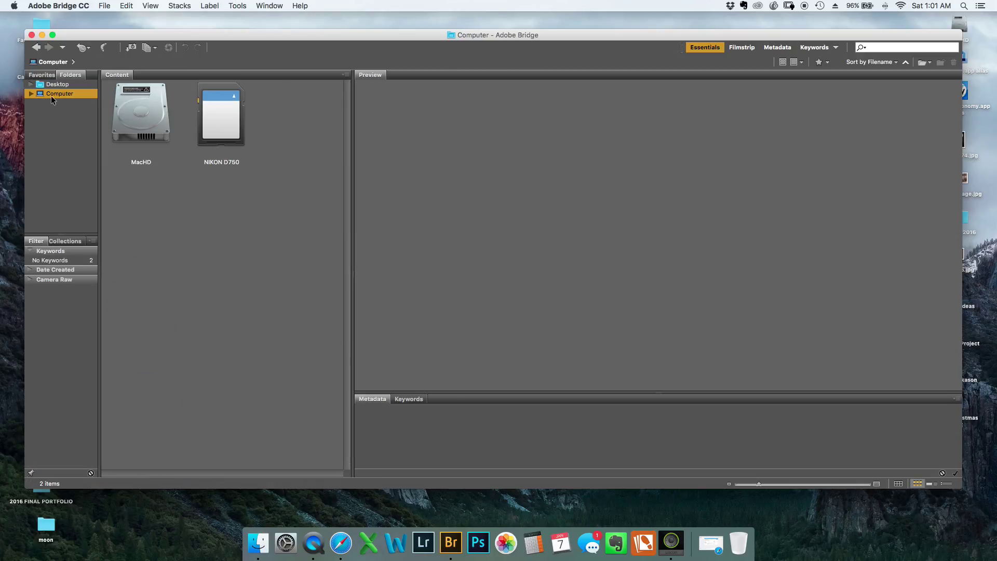
{"action": "double_click", "coordinate": [222, 123]}
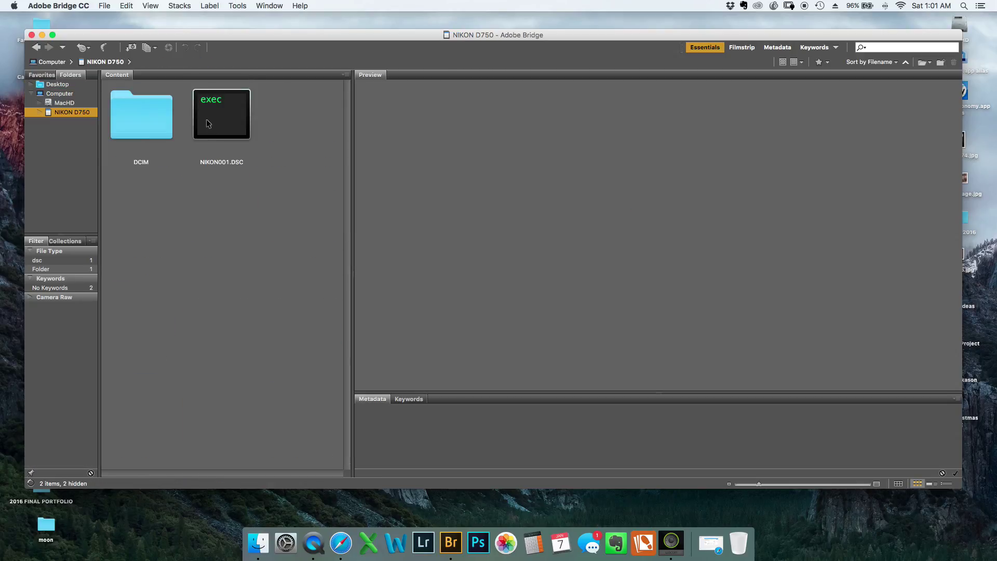
{"action": "left_click", "coordinate": [142, 124]}
{"action": "double_click", "coordinate": [148, 125]}
{"action": "double_click", "coordinate": [166, 133]}
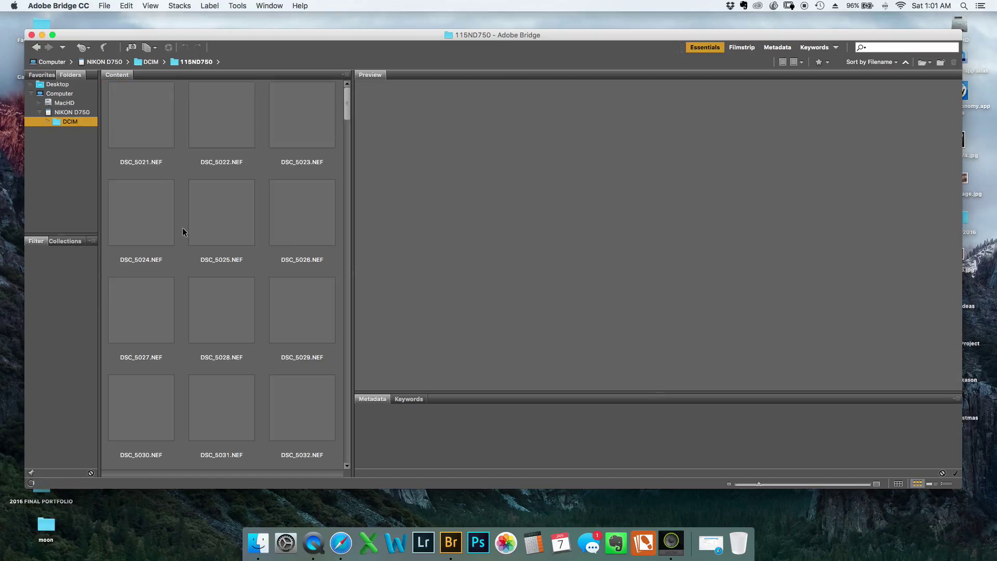
Filter the card's photos to one and two stars, select them all and clear their ratings.
{"action": "scroll", "coordinate": [259, 148], "scroll_direction": "down", "scroll_amount": 15}
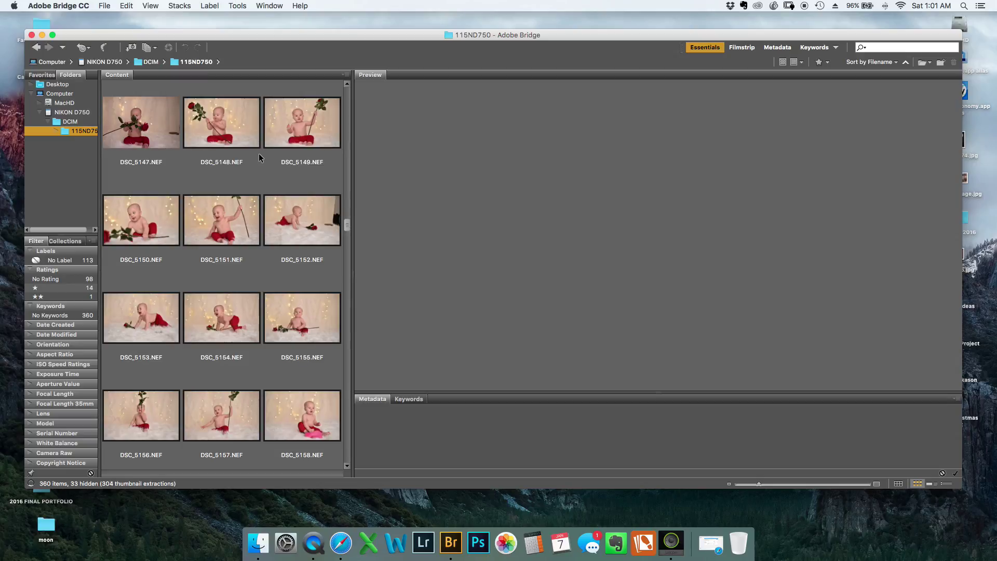
{"action": "left_click", "coordinate": [74, 296]}
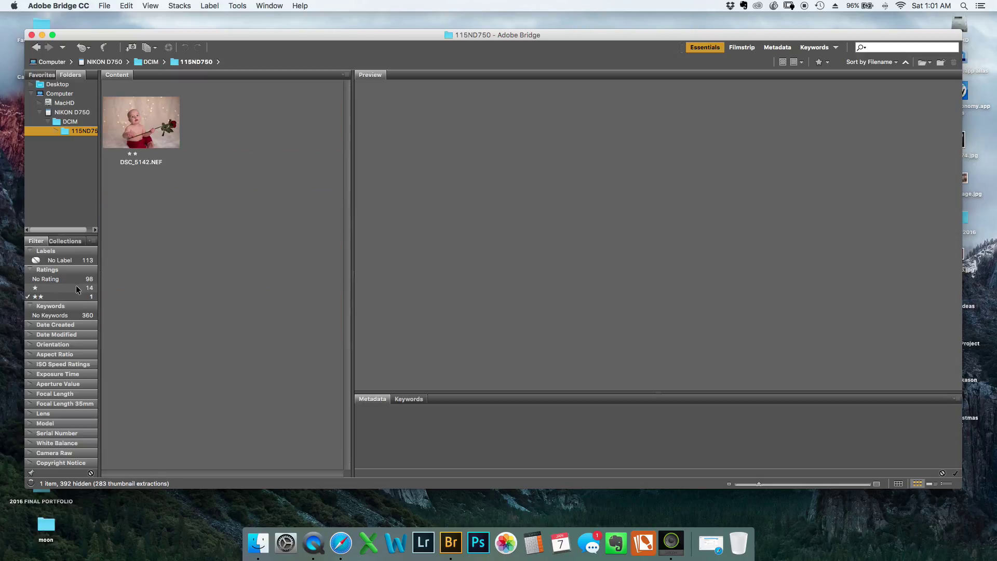
{"action": "left_click", "coordinate": [77, 287]}
{"action": "left_click", "coordinate": [141, 122]}
{"action": "scroll", "coordinate": [244, 255], "scroll_direction": "down", "scroll_amount": 5}
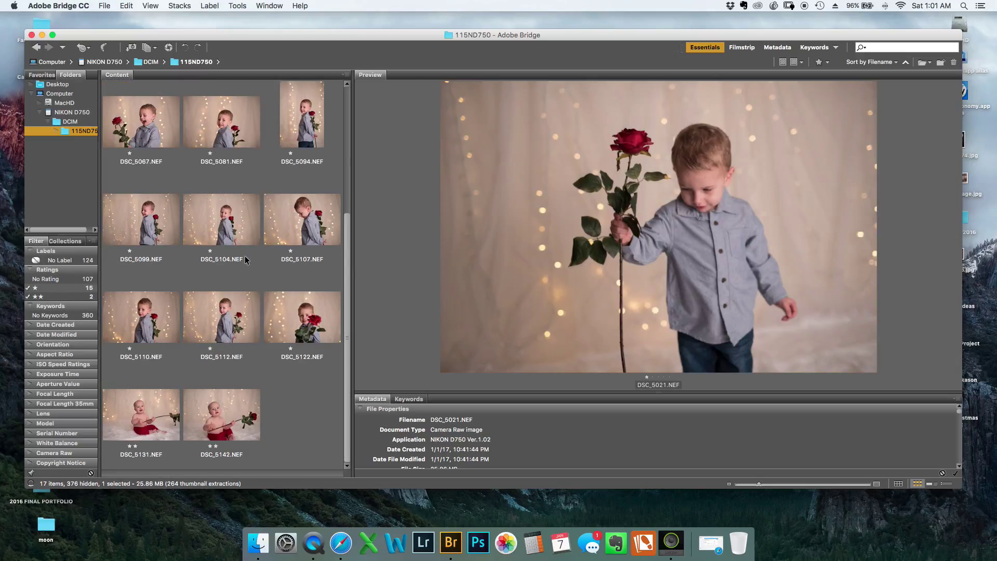
{"action": "key", "text": "super+a"}
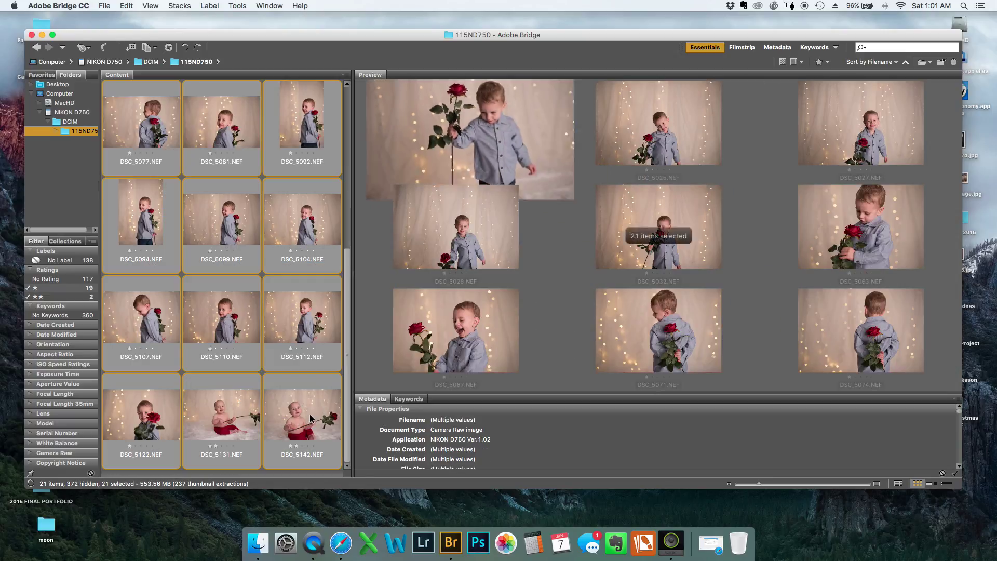
{"action": "key", "text": "super+0"}
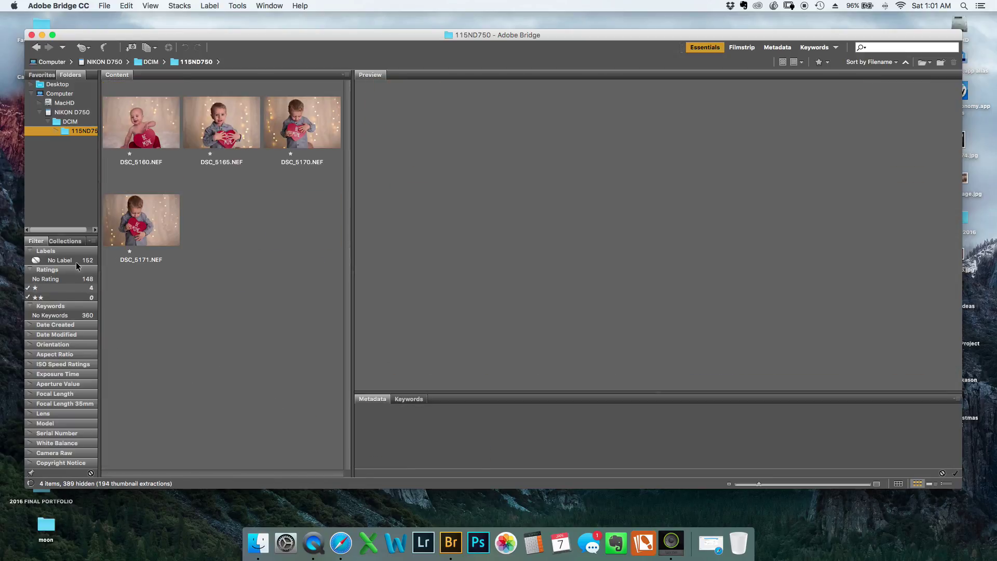
Include unrated photos in the rating filter and preview the wedding dress shots DSC_5243.NEF and DSC_5244.NEF.
{"action": "left_click", "coordinate": [76, 262]}
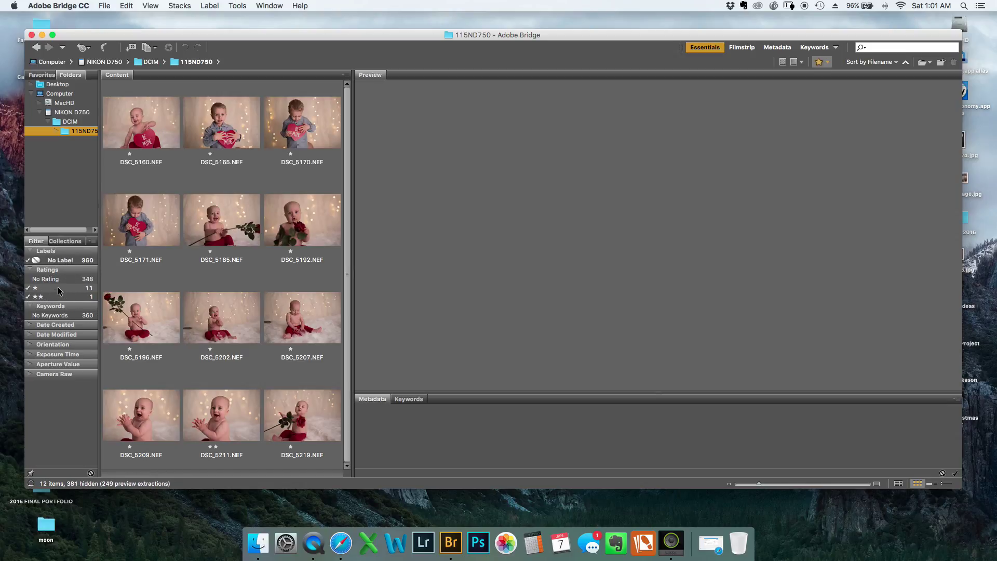
{"action": "left_click", "coordinate": [74, 261]}
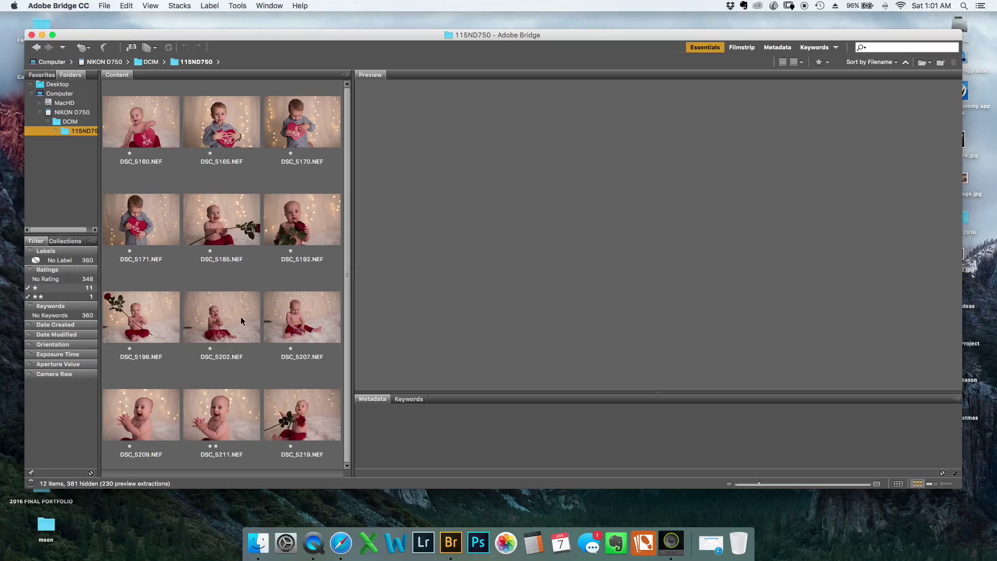
{"action": "left_click", "coordinate": [241, 318]}
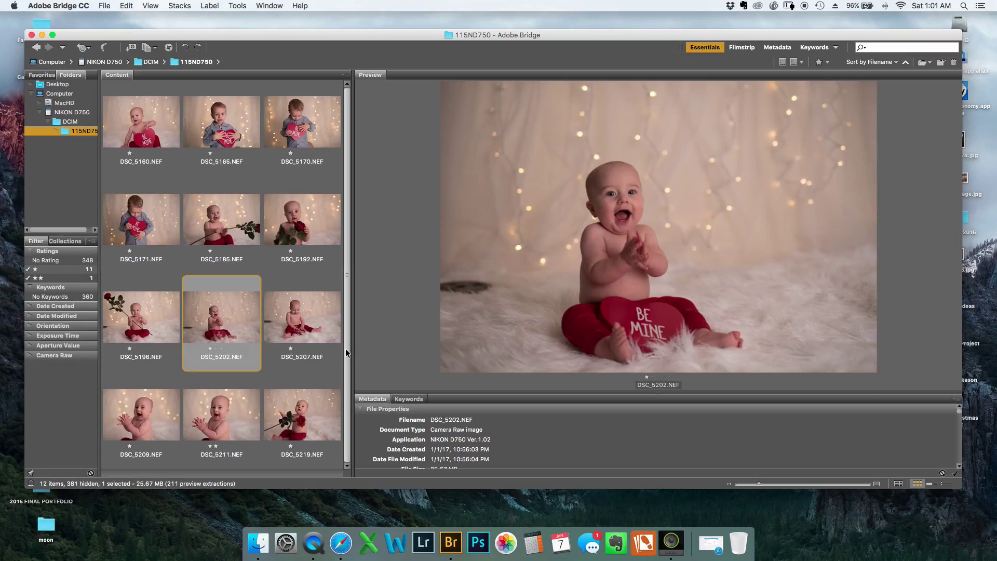
{"action": "left_click", "coordinate": [52, 260]}
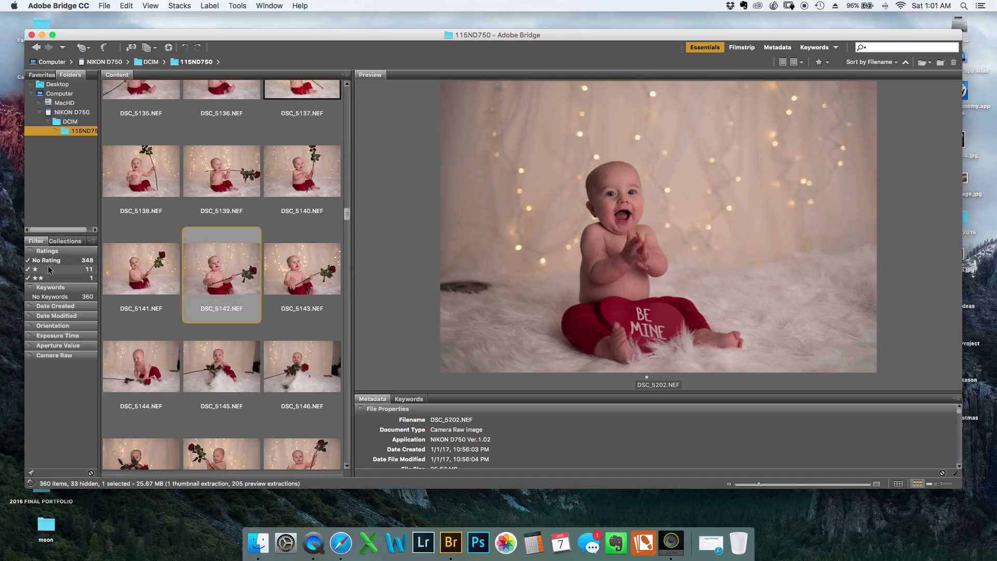
{"action": "scroll", "coordinate": [286, 309], "scroll_direction": "down", "scroll_amount": 4}
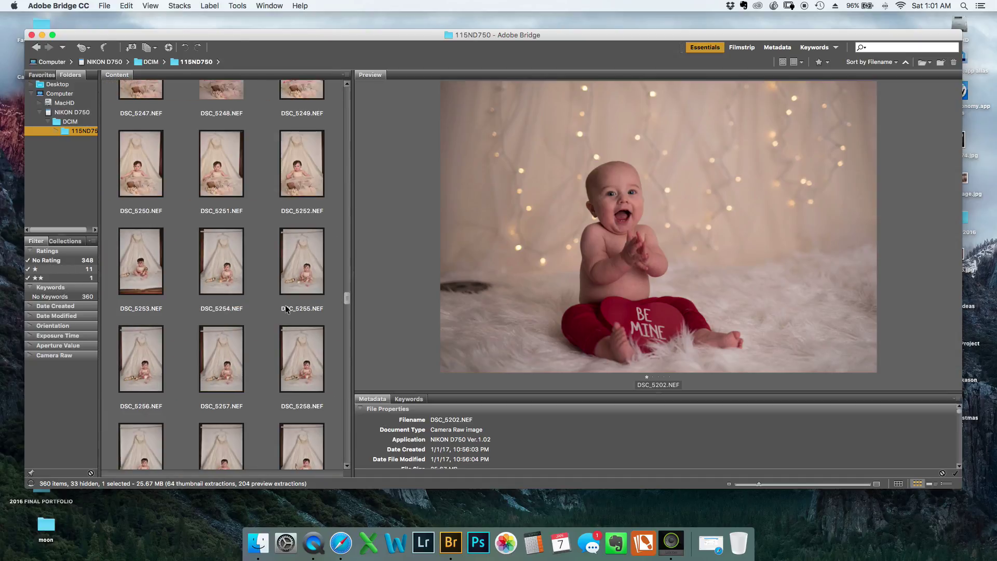
{"action": "left_click", "coordinate": [313, 266]}
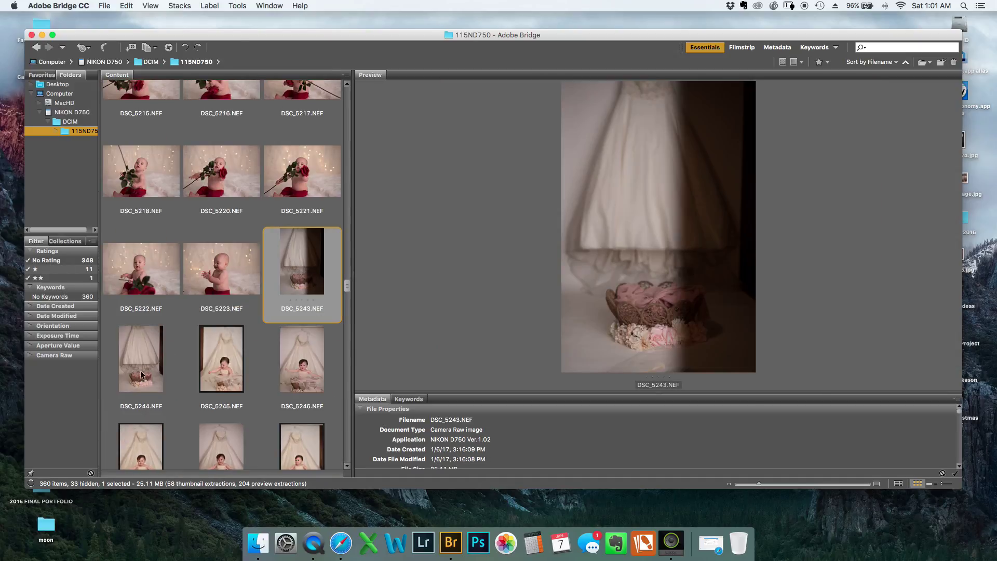
{"action": "left_click", "coordinate": [149, 357]}
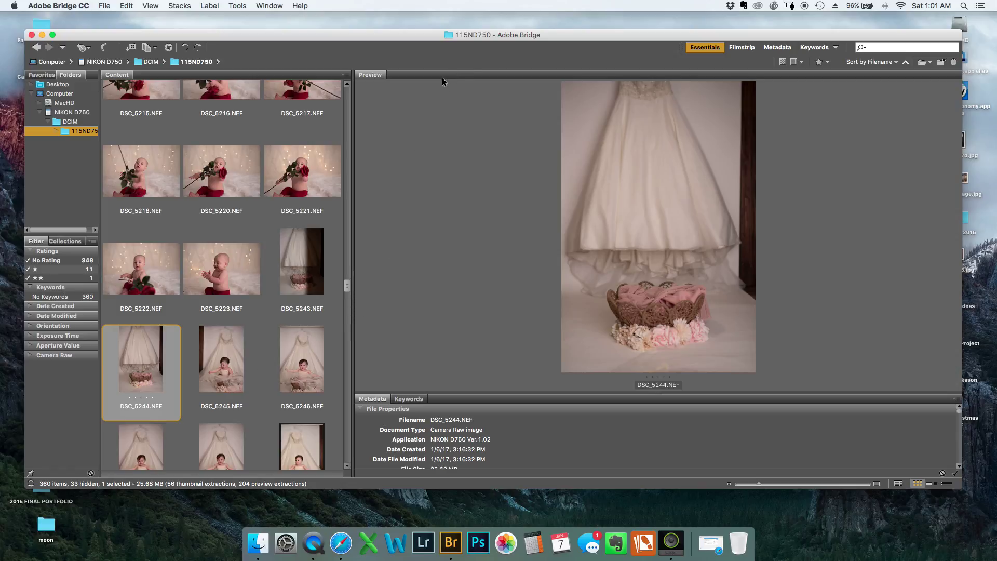
Move and enlarge the Bridge window, and give the metadata area more height beneath the preview.
{"action": "left_click_drag", "start_coordinate": [488, 34], "coordinate": [478, 19]}
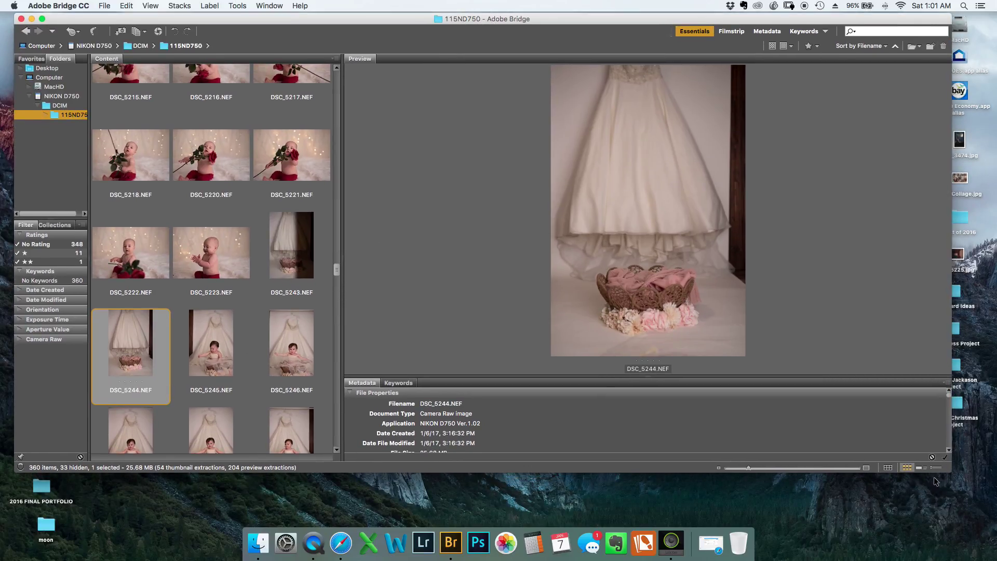
{"action": "left_click_drag", "start_coordinate": [936, 472], "coordinate": [938, 534]}
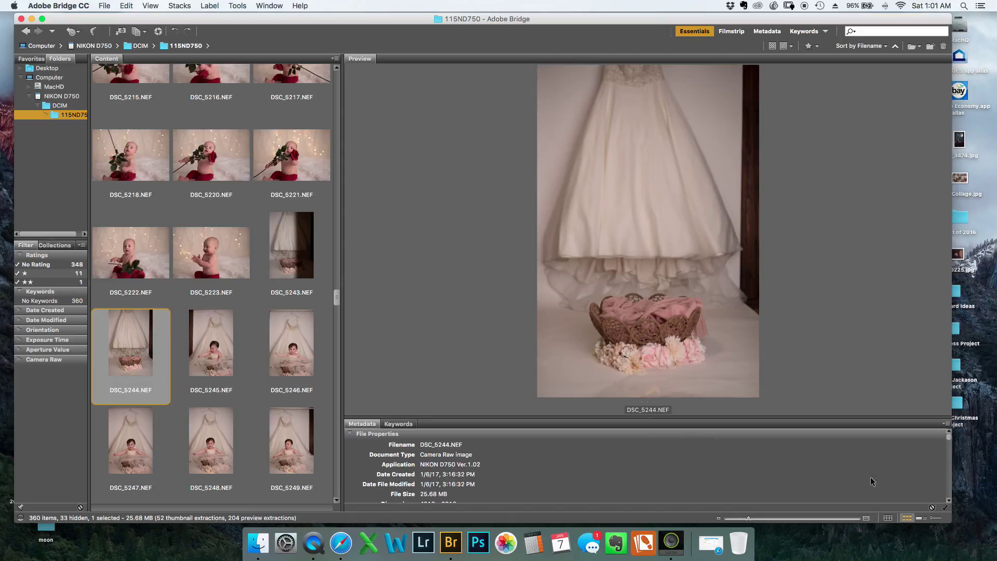
{"action": "scroll", "coordinate": [457, 462], "scroll_direction": "down", "scroll_amount": 10}
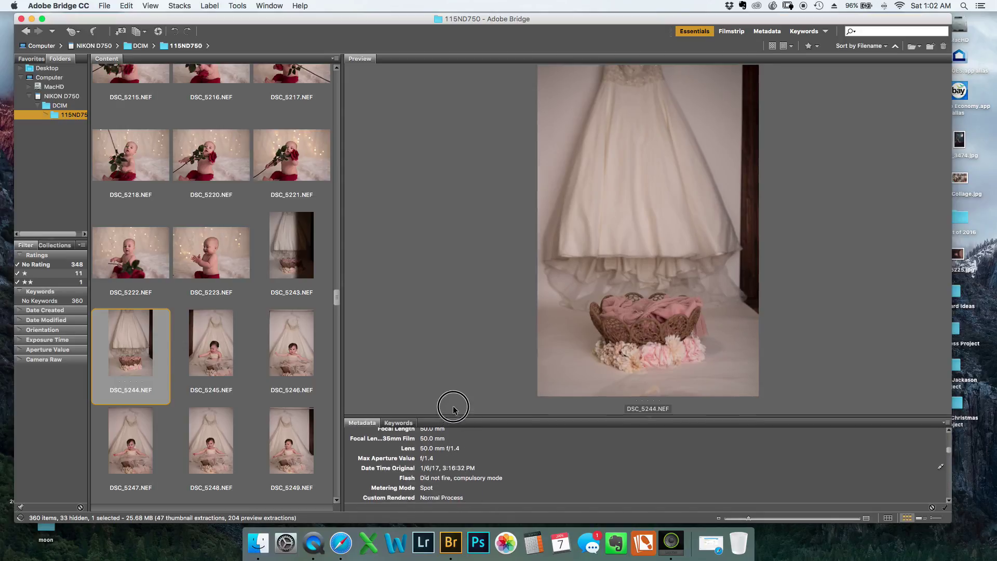
{"action": "left_click_drag", "start_coordinate": [455, 419], "coordinate": [452, 328]}
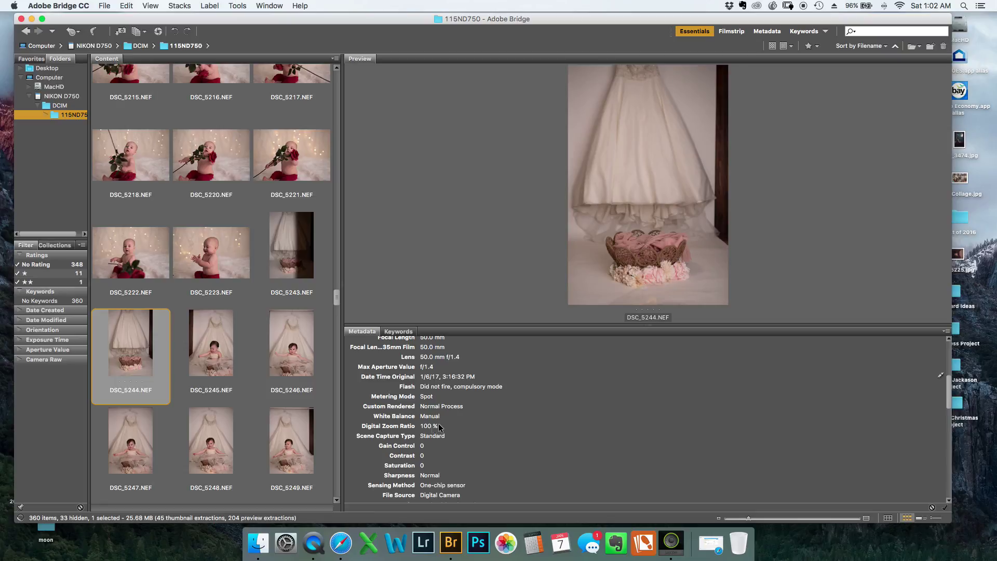
Examine the file properties and camera data of DSC_5244.NEF.
{"action": "scroll", "coordinate": [450, 381], "scroll_direction": "up", "scroll_amount": 10}
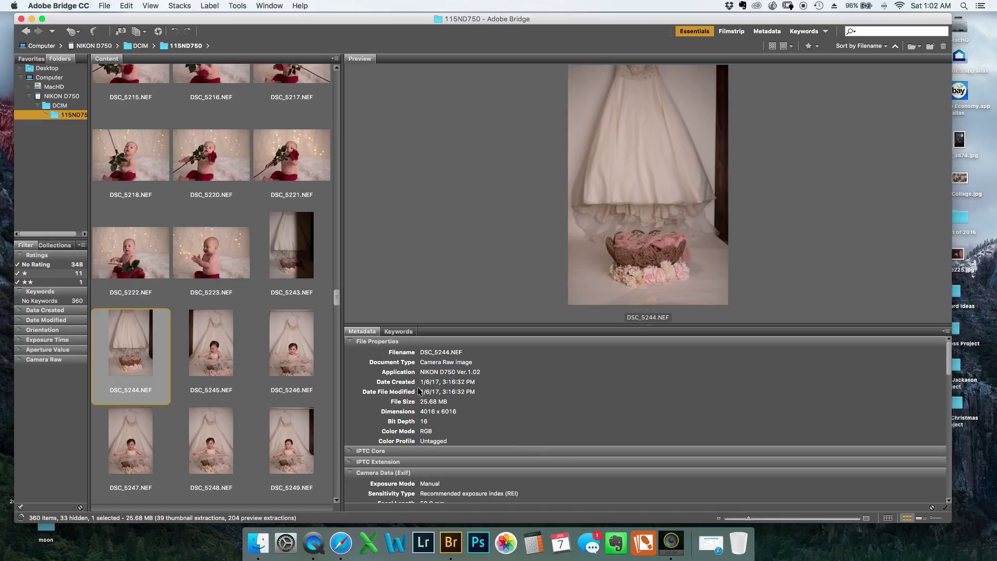
{"action": "scroll", "coordinate": [459, 414], "scroll_direction": "down", "scroll_amount": 10}
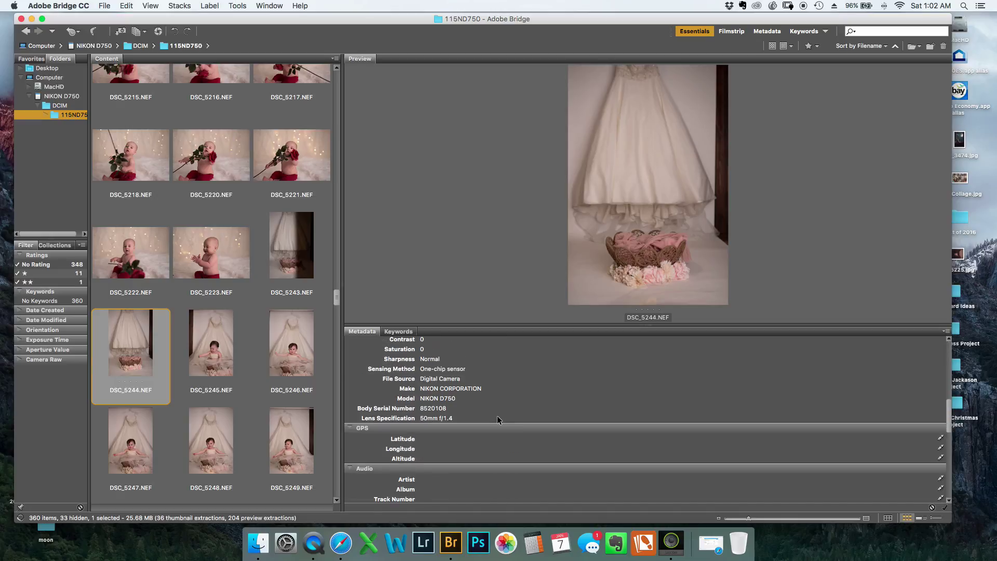
{"action": "scroll", "coordinate": [481, 407], "scroll_direction": "up", "scroll_amount": 10}
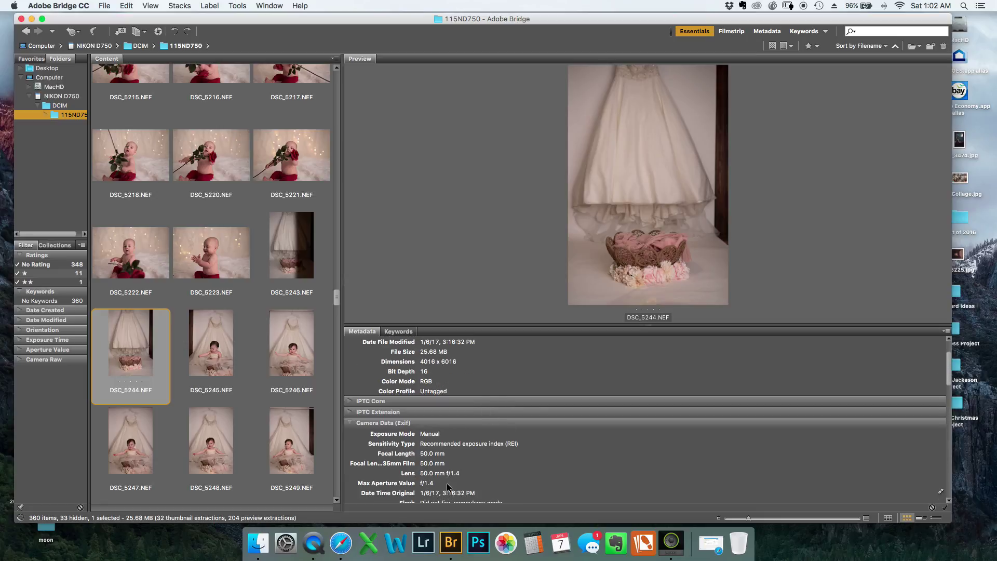
{"action": "scroll", "coordinate": [565, 469], "scroll_direction": "up", "scroll_amount": 3}
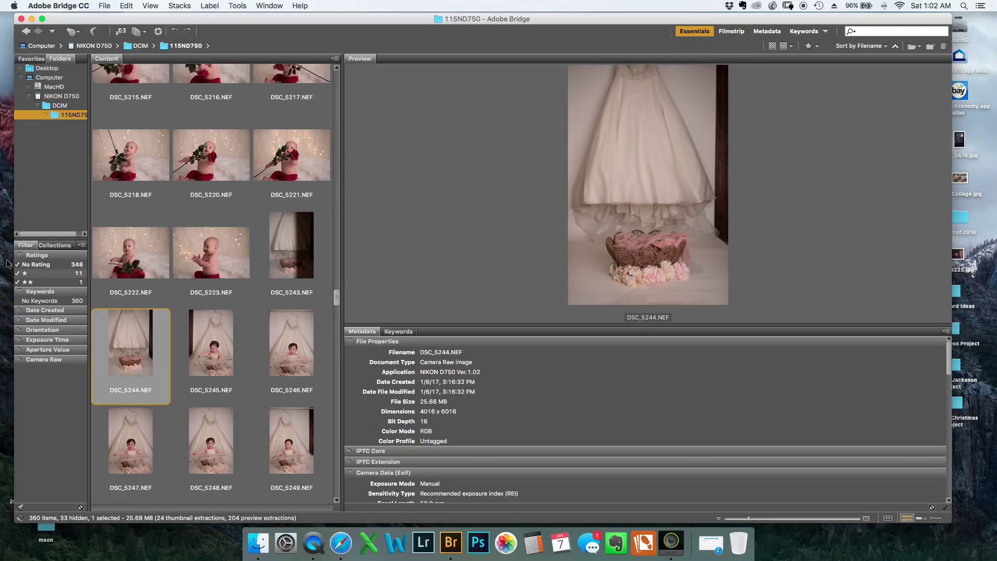
Filter the card's photos to one through five stars, select all the rated shots and clear their ratings.
{"action": "left_click", "coordinate": [24, 274]}
{"action": "left_click", "coordinate": [36, 282]}
{"action": "left_click", "coordinate": [48, 273]}
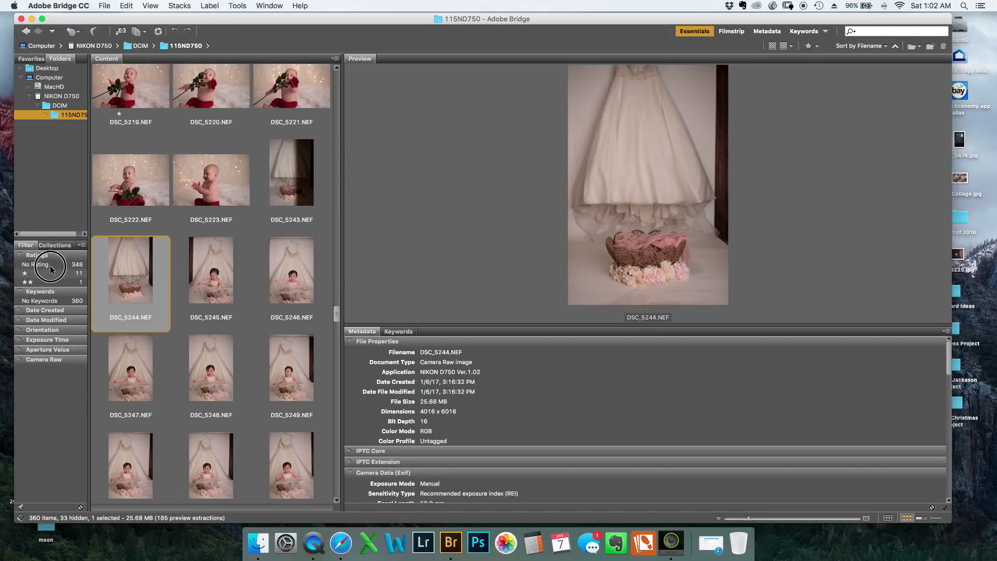
{"action": "left_click", "coordinate": [36, 264]}
{"action": "left_click", "coordinate": [57, 283], "text": "shift"}
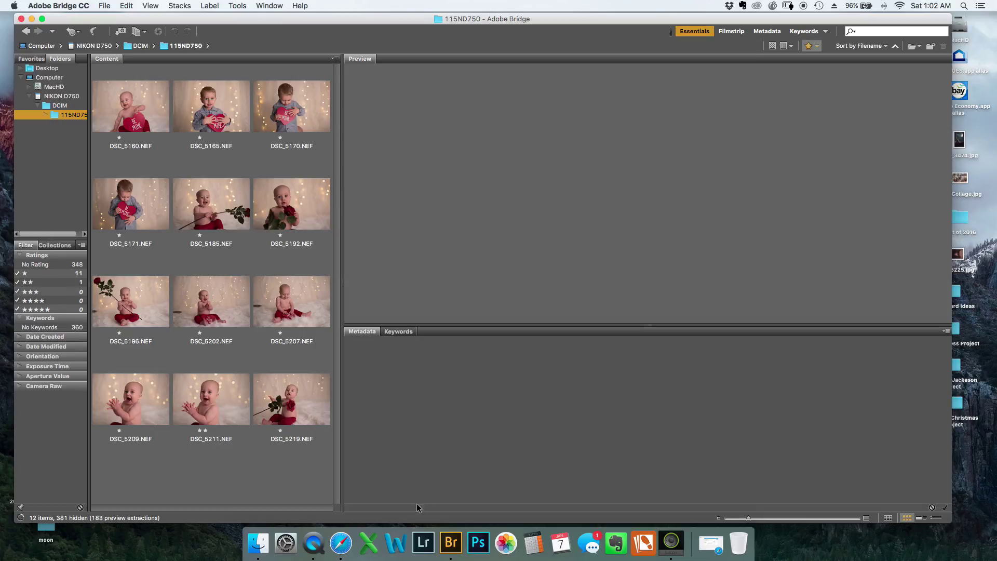
{"action": "left_click_drag", "start_coordinate": [289, 467], "coordinate": [96, 72]}
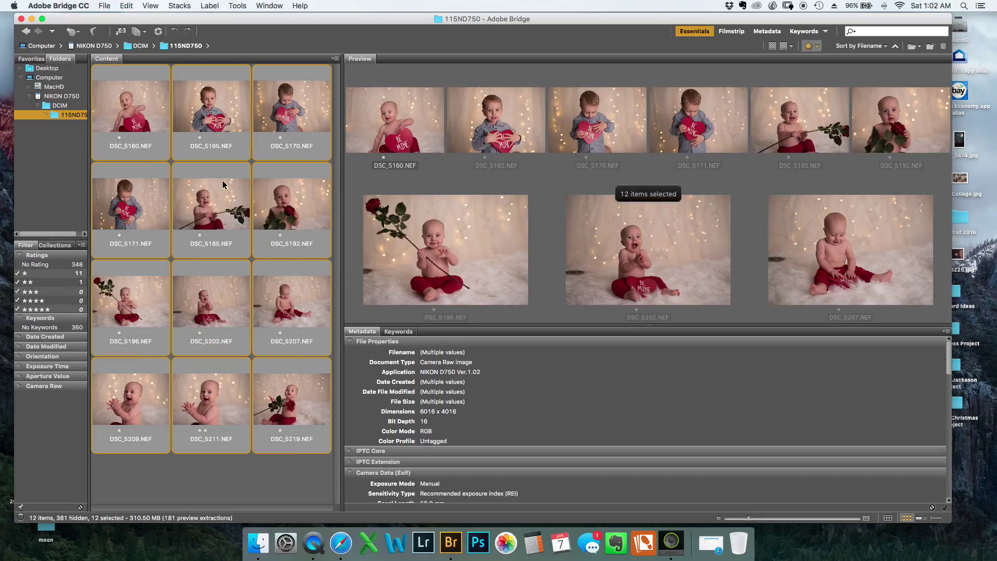
{"action": "key", "text": "super+0"}
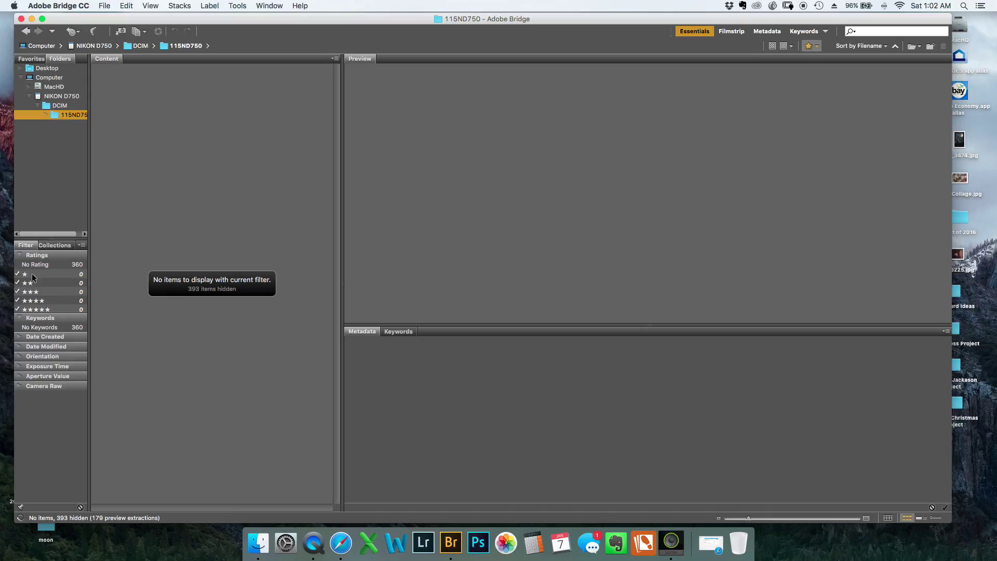
Set the rating filter to include unrated photos together with all one- to five-star ratings.
{"action": "left_click", "coordinate": [52, 264]}
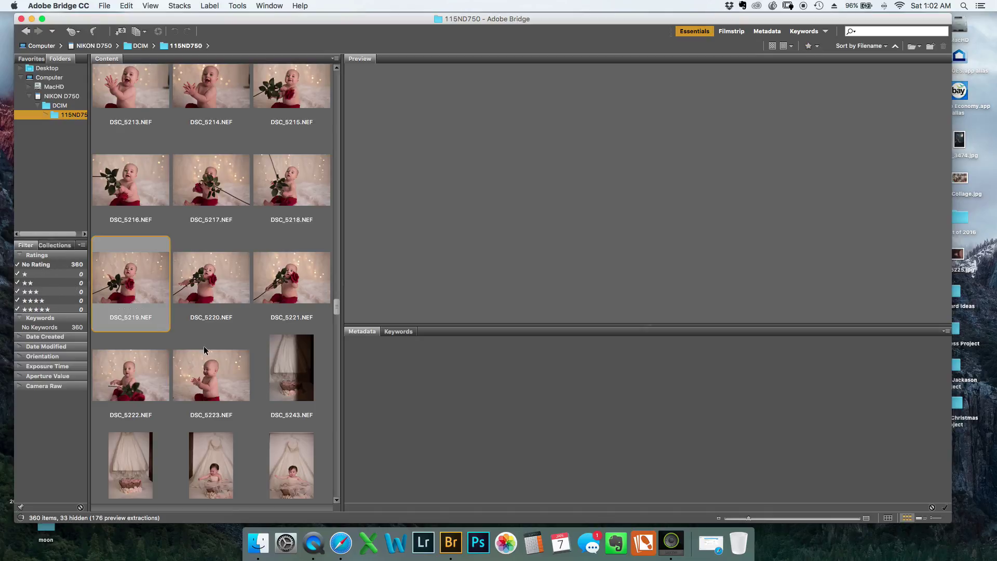
{"action": "scroll", "coordinate": [196, 363], "scroll_direction": "down", "scroll_amount": 20}
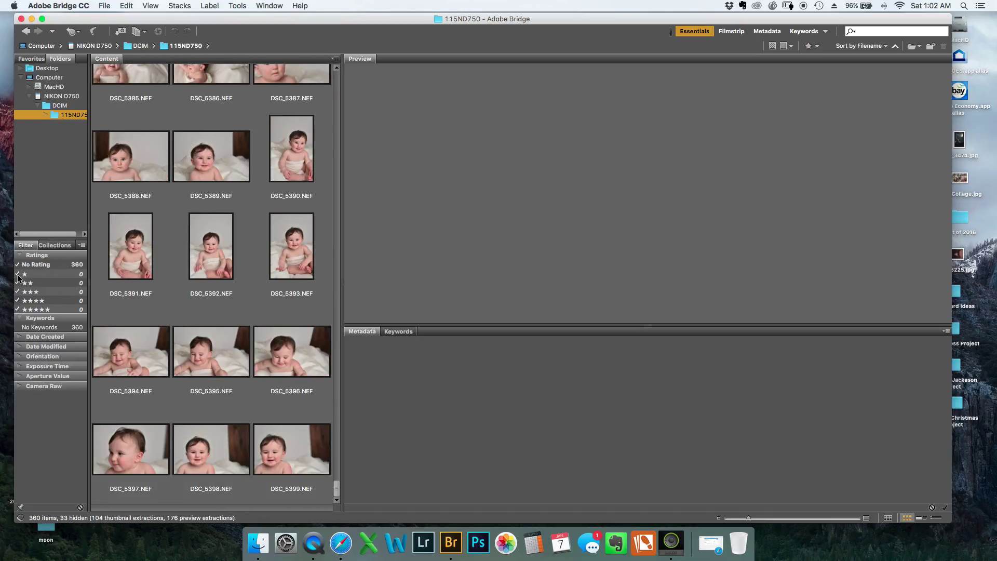
{"action": "left_click", "coordinate": [51, 278]}
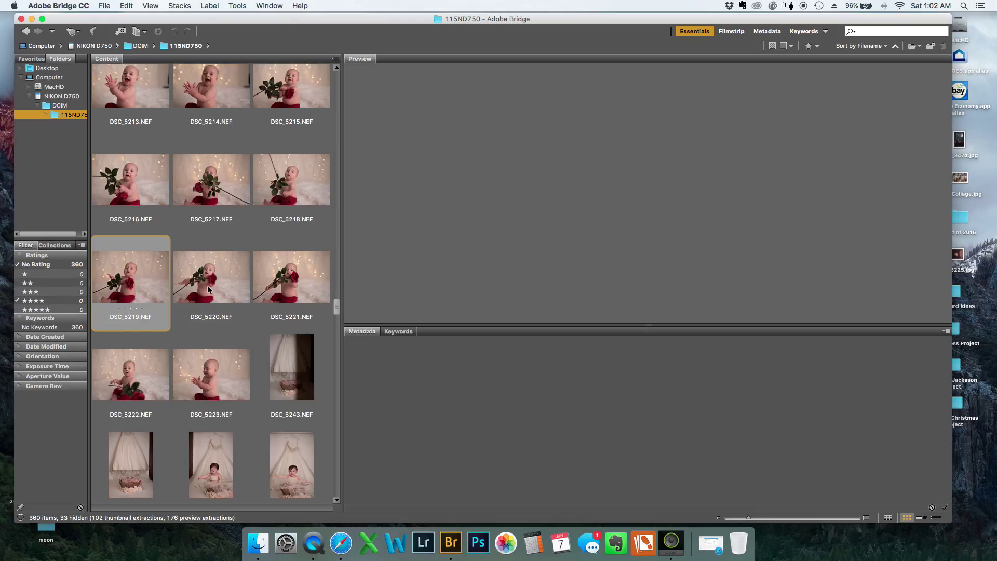
{"action": "key", "text": "Right"}
{"action": "left_click", "coordinate": [37, 275]}
{"action": "left_click", "coordinate": [37, 284]}
{"action": "left_click", "coordinate": [38, 292]}
{"action": "left_click", "coordinate": [38, 302]}
{"action": "left_click", "coordinate": [38, 310]}
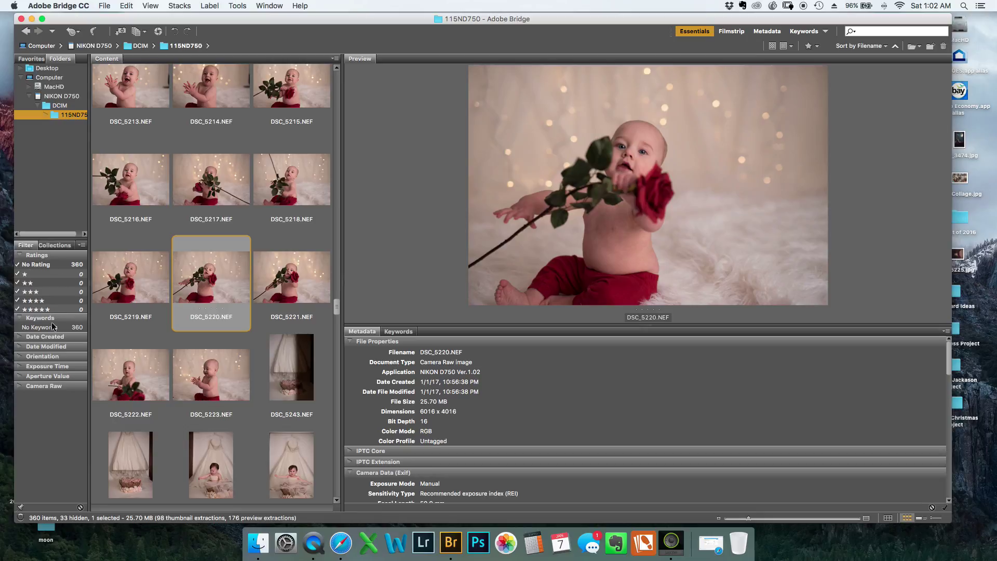
{"action": "left_click", "coordinate": [50, 264]}
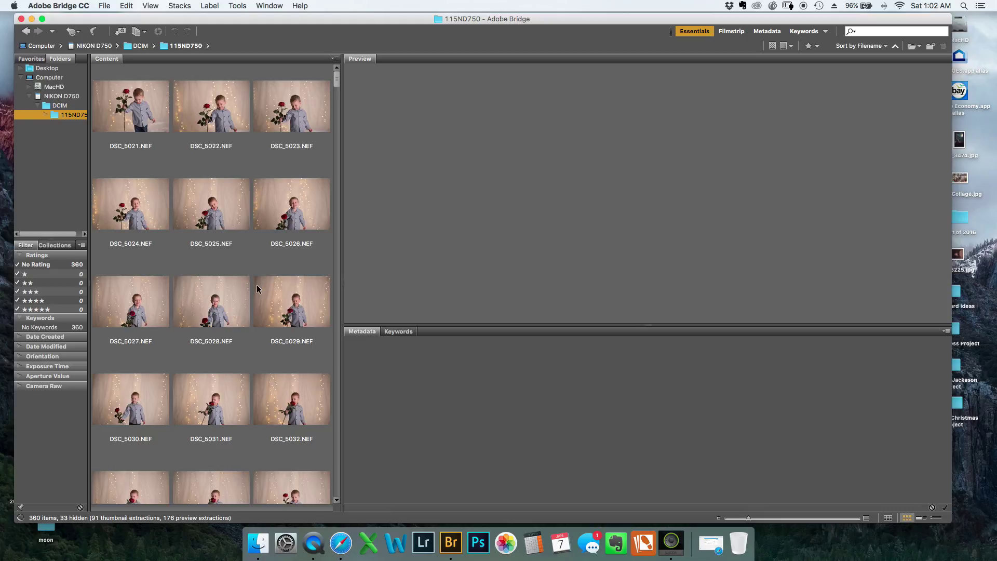
Select the empty basket shot DSC_5244.NEF and enlarge the preview by shrinking the metadata area beneath it.
{"action": "scroll", "coordinate": [256, 285], "scroll_direction": "down", "scroll_amount": 20}
{"action": "scroll", "coordinate": [256, 286], "scroll_direction": "down", "scroll_amount": 7}
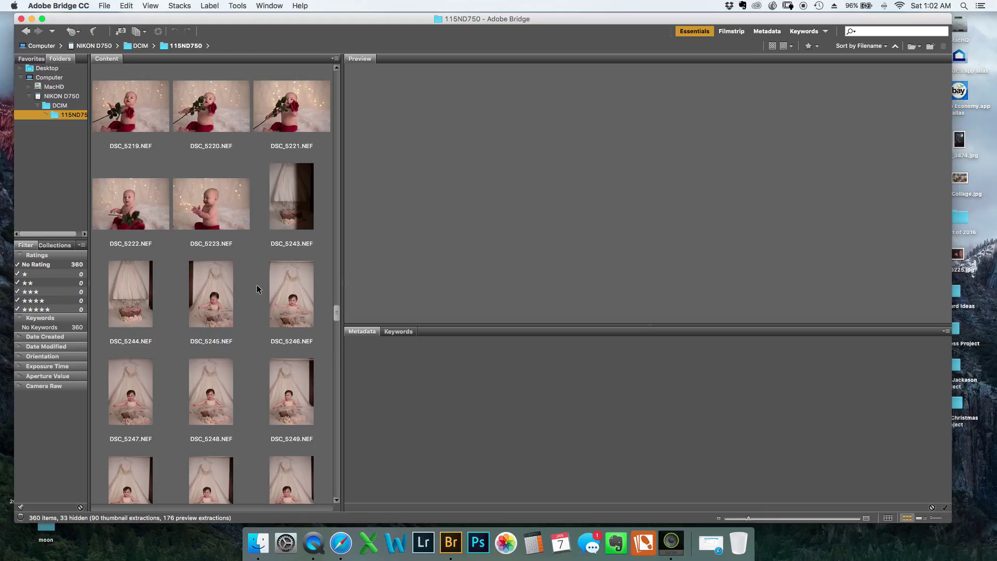
{"action": "left_click", "coordinate": [136, 298]}
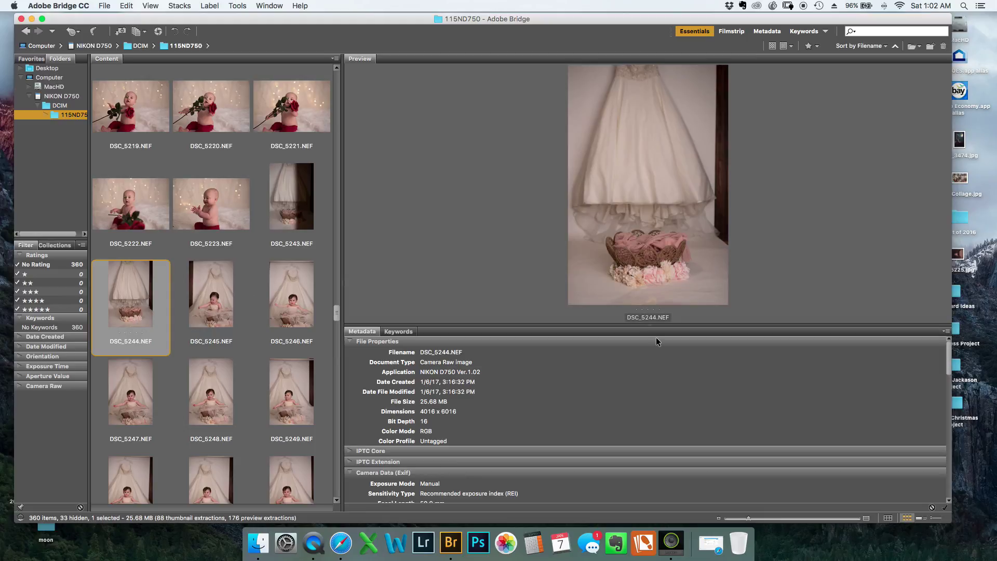
{"action": "left_click_drag", "start_coordinate": [661, 326], "coordinate": [661, 470]}
Preview the wedding dress baby shots from DSC_5245.NEF through DSC_5250.NEF, comparing neighbouring frames.
{"action": "left_click", "coordinate": [217, 293]}
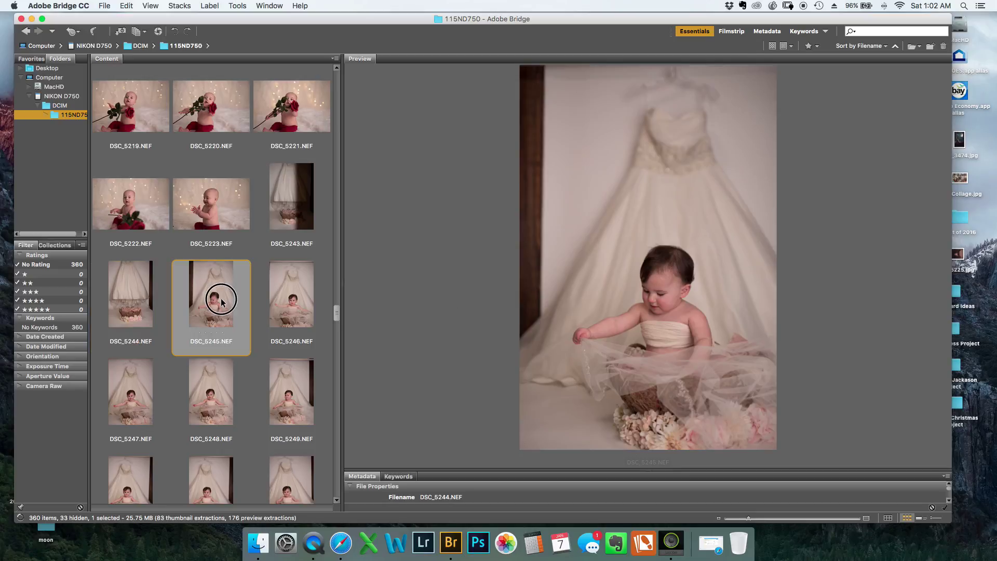
{"action": "key", "text": "Right"}
{"action": "key", "text": "Right"}
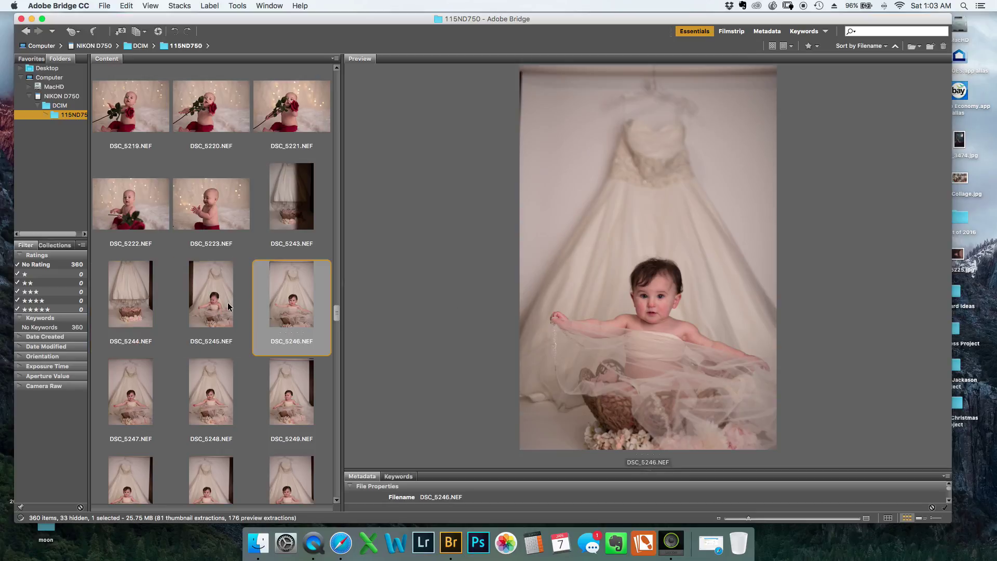
{"action": "key", "text": "Up"}
{"action": "key", "text": "Right"}
{"action": "key", "text": "Left"}
{"action": "key", "text": "Right"}
{"action": "key", "text": "Down"}
{"action": "key", "text": "Down"}
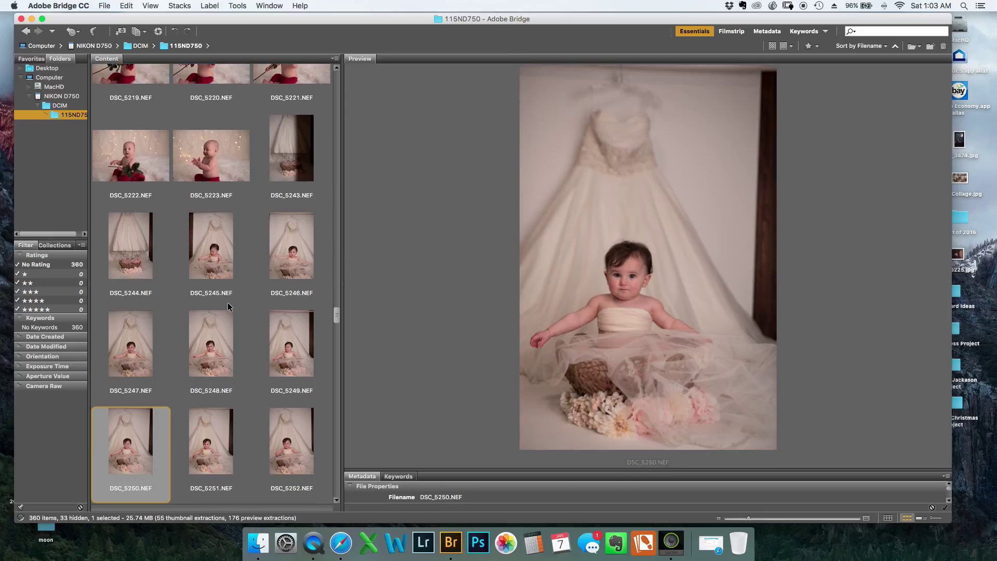
Return to DSC_5243.NEF and review the shots one by one up to DSC_5247.NEF.
{"action": "key", "text": "Up"}
{"action": "key", "text": "Up"}
{"action": "key", "text": "Up"}
{"action": "key", "text": "Left"}
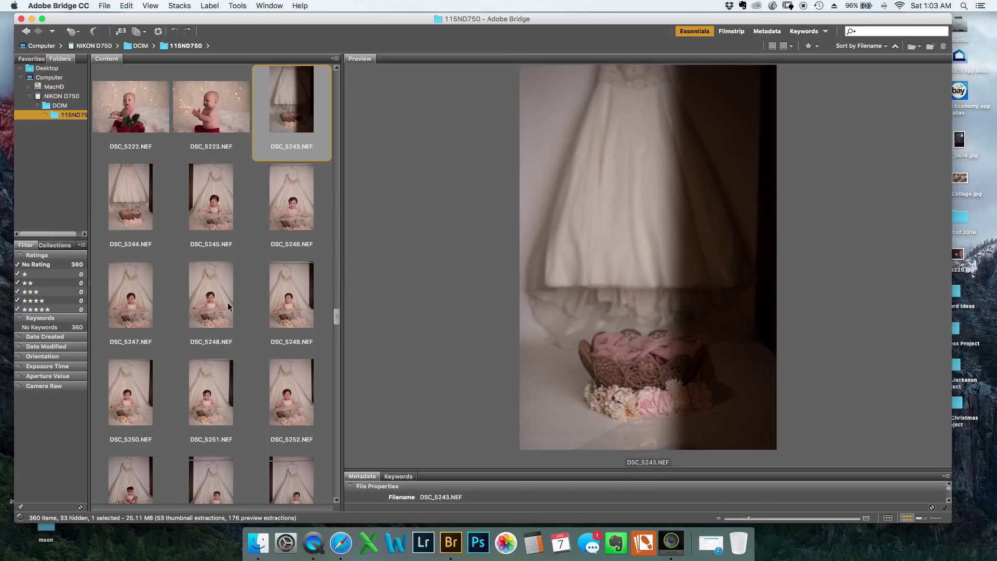
{"action": "key", "text": "Right"}
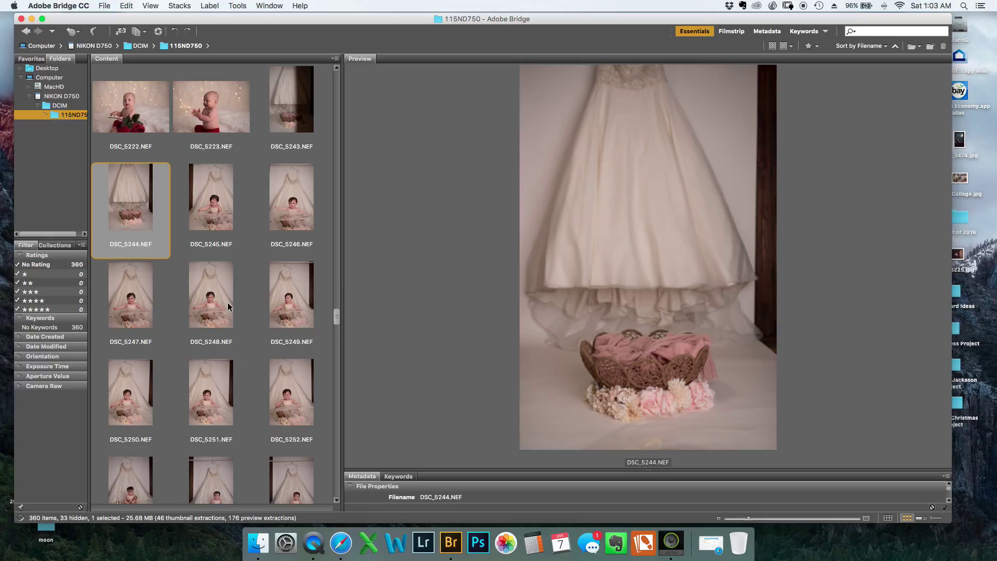
{"action": "key", "text": "Right"}
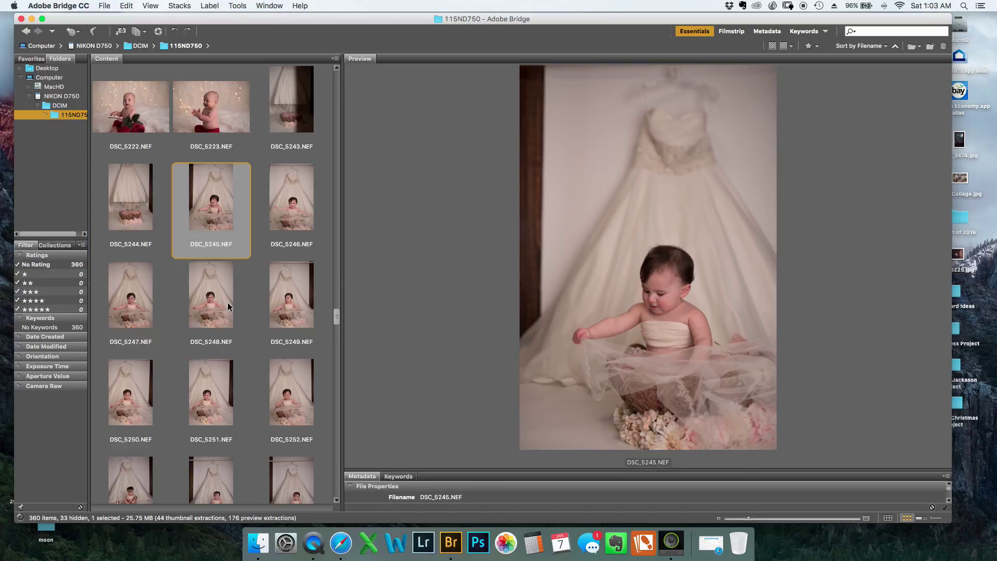
{"action": "key", "text": "Right"}
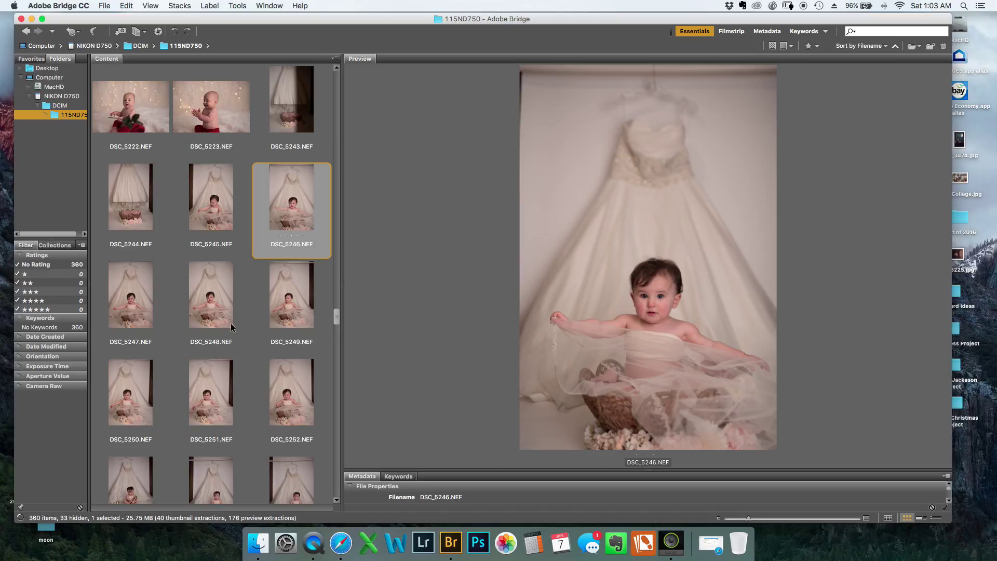
{"action": "key", "text": "Right"}
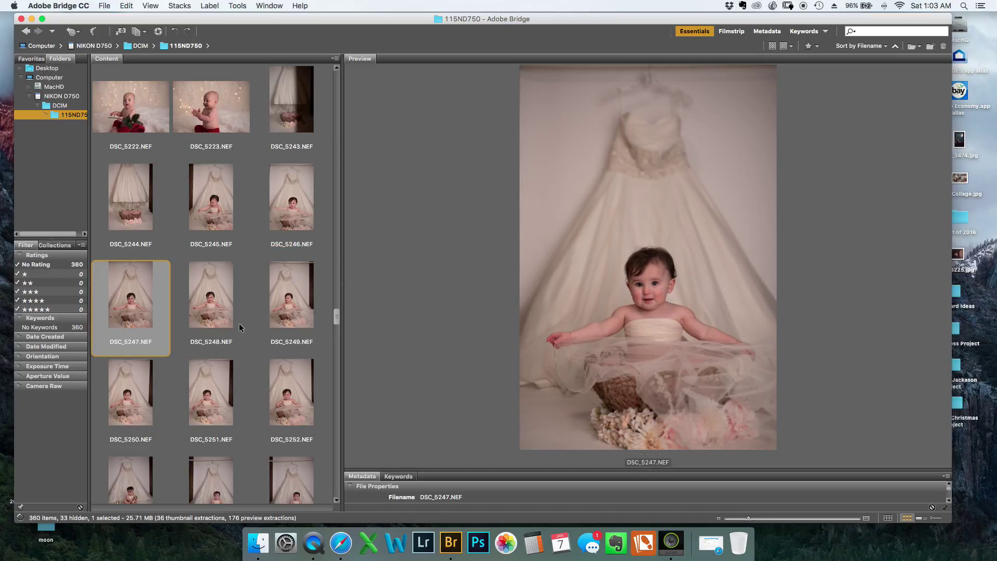
{"action": "key", "text": "Left"}
{"action": "key", "text": "Right"}
Inspect the baby's eyes in DSC_5247.NEF with the loupe, varying its magnification and ending at 100%.
{"action": "left_click", "coordinate": [656, 287]}
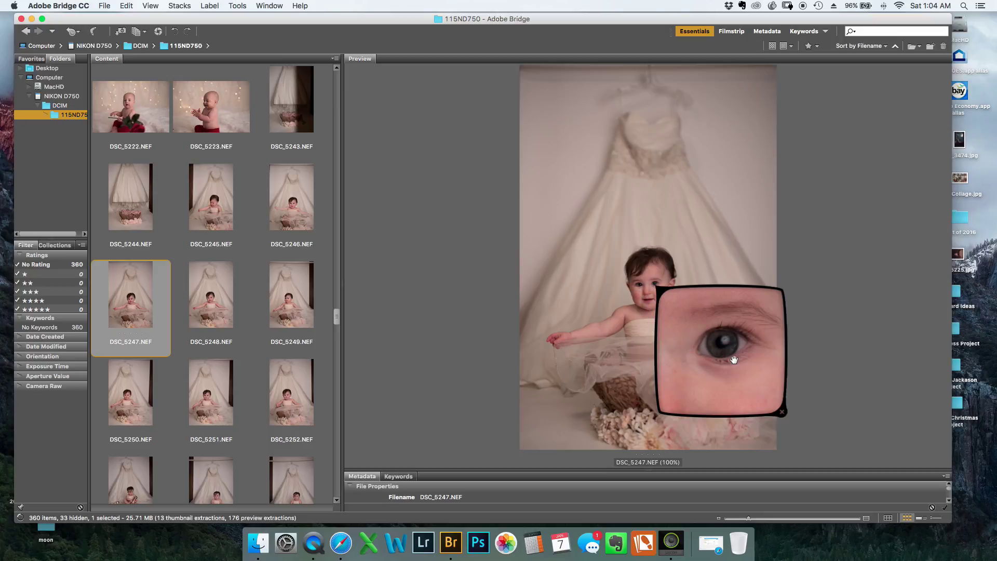
{"action": "scroll", "coordinate": [733, 359], "scroll_direction": "up", "scroll_amount": 1}
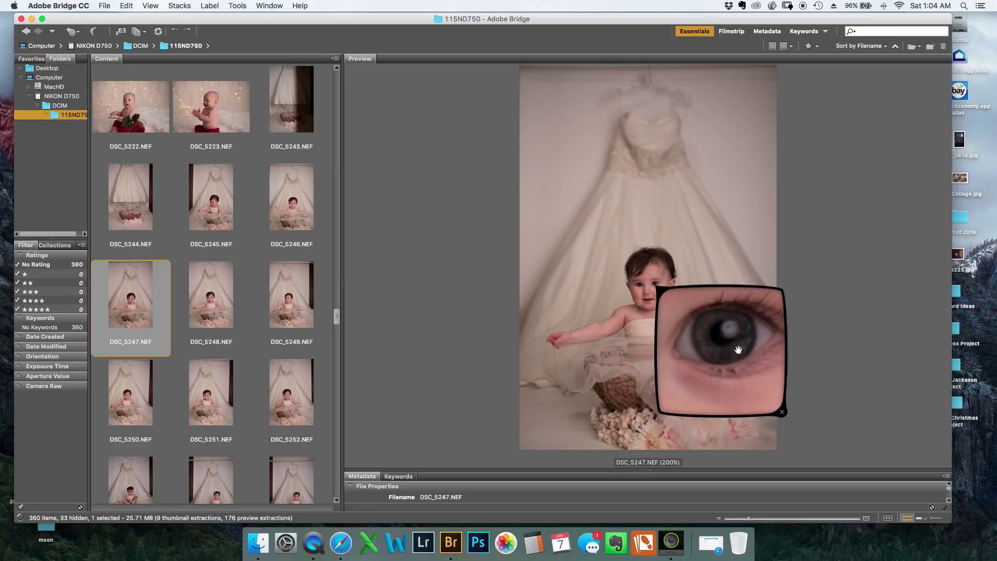
{"action": "left_click_drag", "start_coordinate": [733, 359], "coordinate": [735, 346]}
{"action": "scroll", "coordinate": [735, 346], "scroll_direction": "down", "scroll_amount": 1}
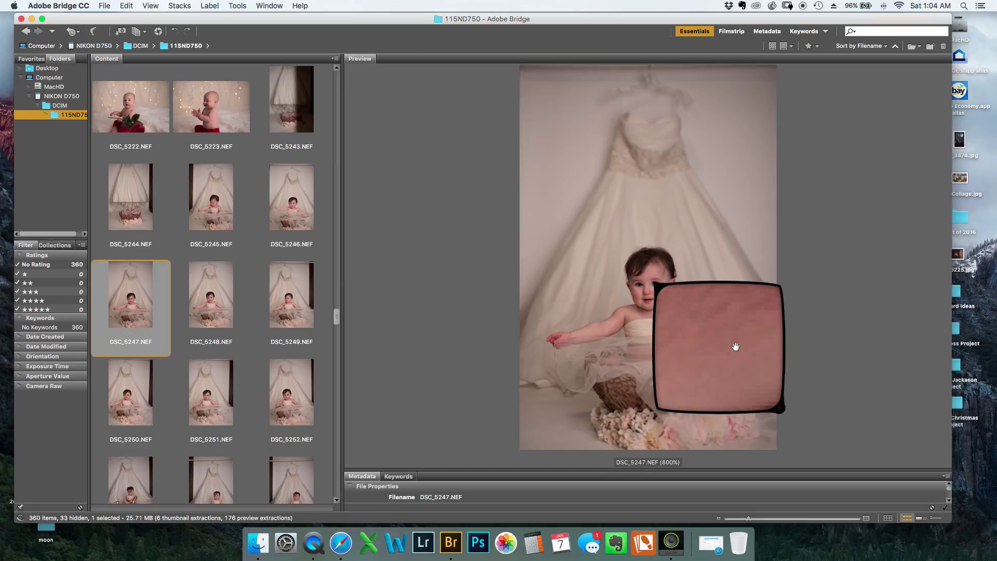
{"action": "left_click_drag", "start_coordinate": [735, 346], "coordinate": [708, 362]}
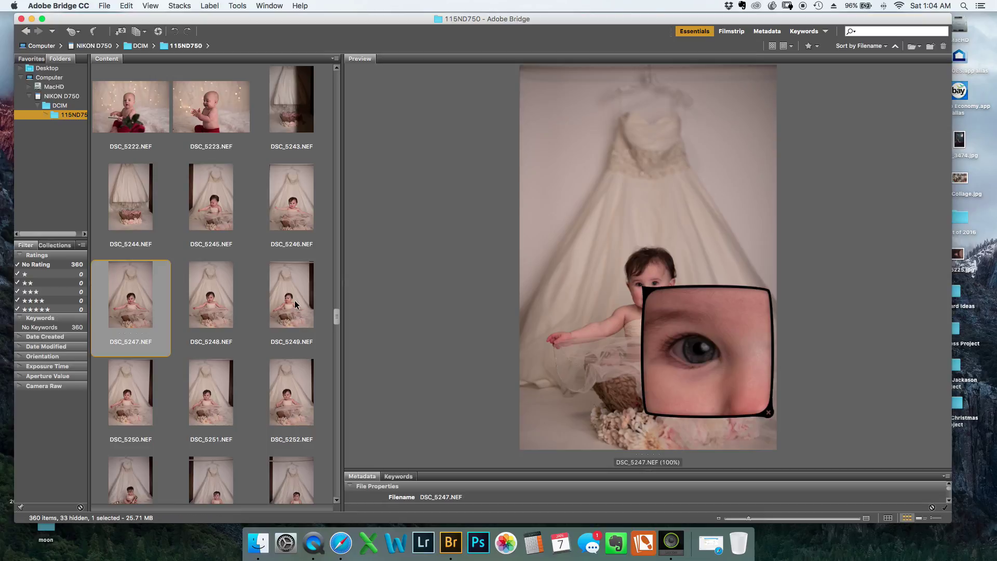
{"action": "mouse_move", "coordinate": [709, 357]}
{"action": "left_mouse_down"}
{"action": "mouse_move", "coordinate": [720, 341]}
{"action": "mouse_move", "coordinate": [729, 348]}
{"action": "mouse_move", "coordinate": [705, 338]}
{"action": "left_mouse_up"}
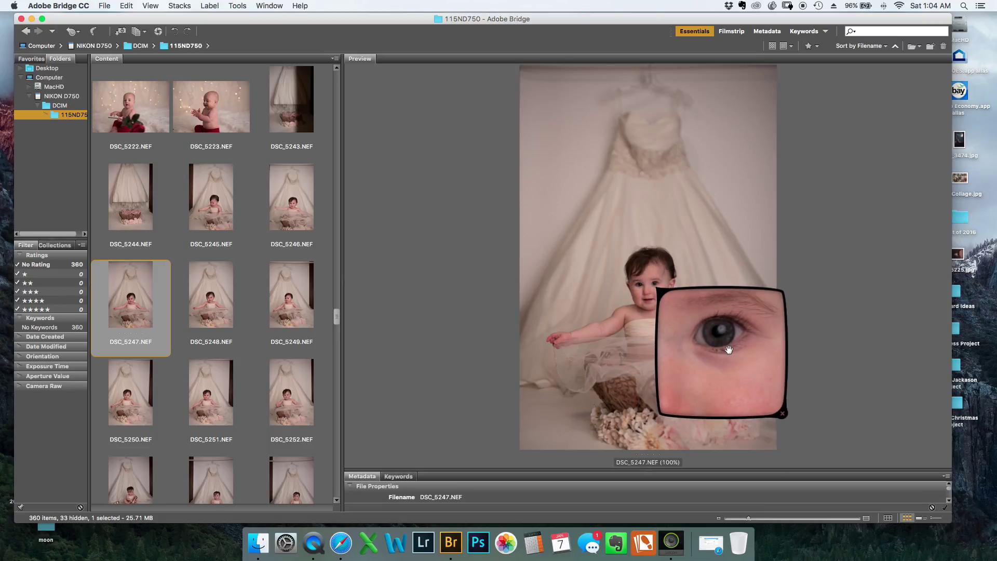
{"action": "left_click", "coordinate": [725, 345]}
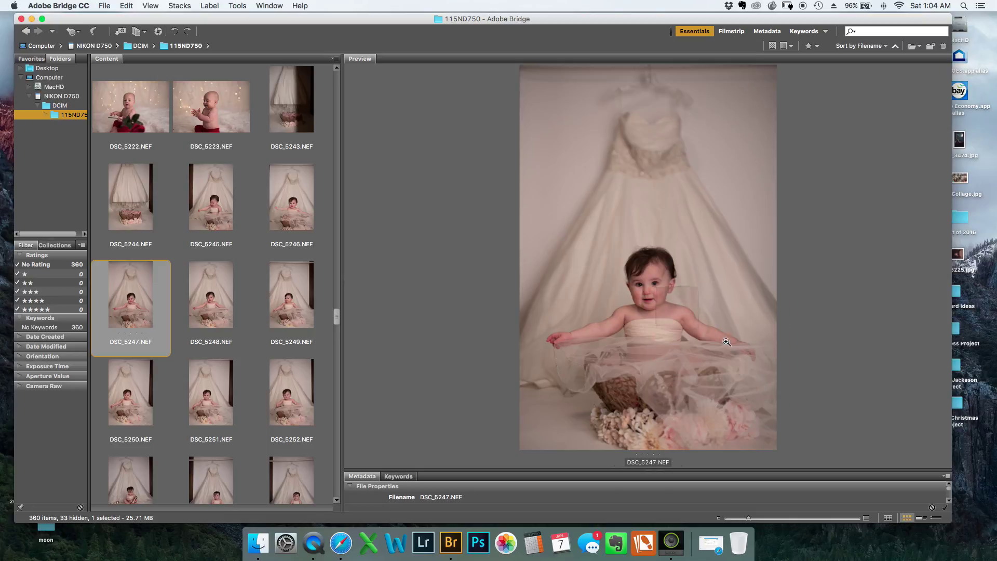
{"action": "left_click", "coordinate": [719, 348]}
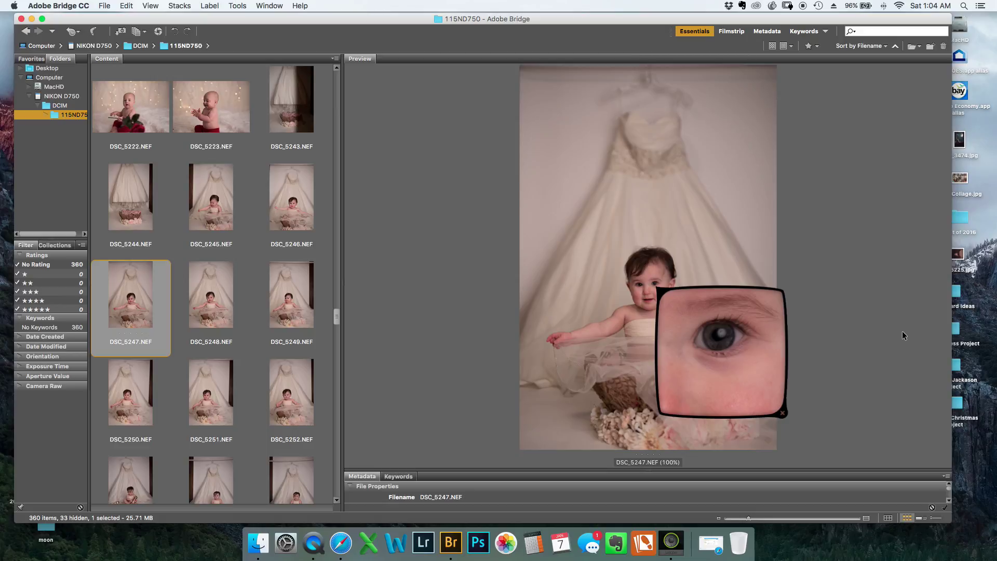
Place the loupe over the baby's eye in DSC_5246.NEF and compare the magnified detail with the neighbouring shots.
{"action": "key", "text": "Left"}
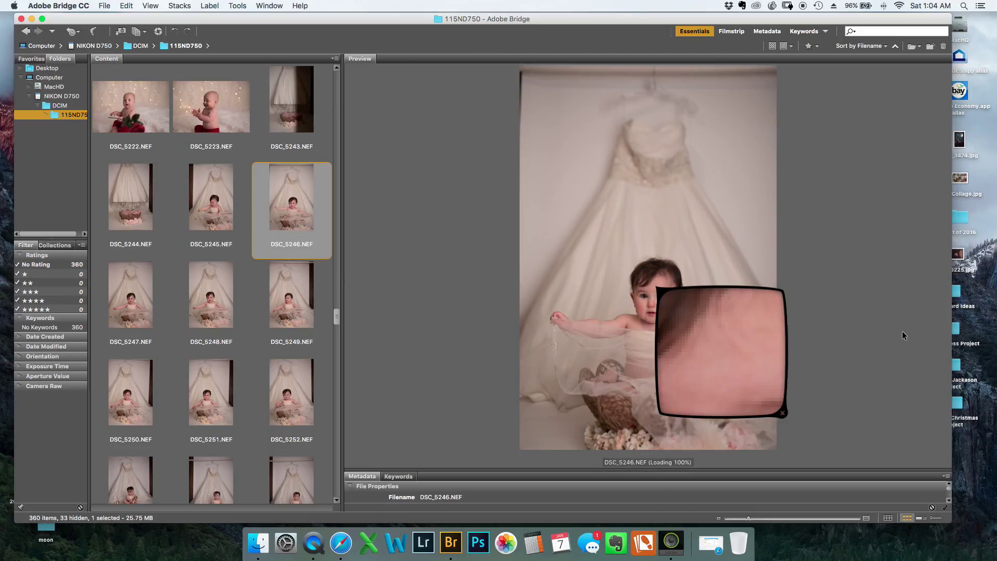
{"action": "left_click_drag", "start_coordinate": [696, 349], "coordinate": [730, 363]}
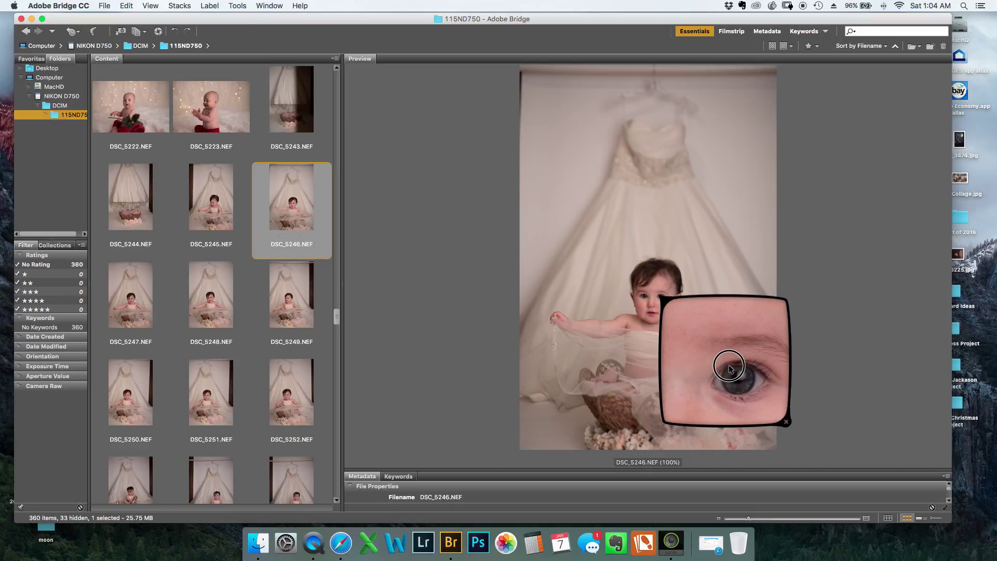
{"action": "key", "text": "Right"}
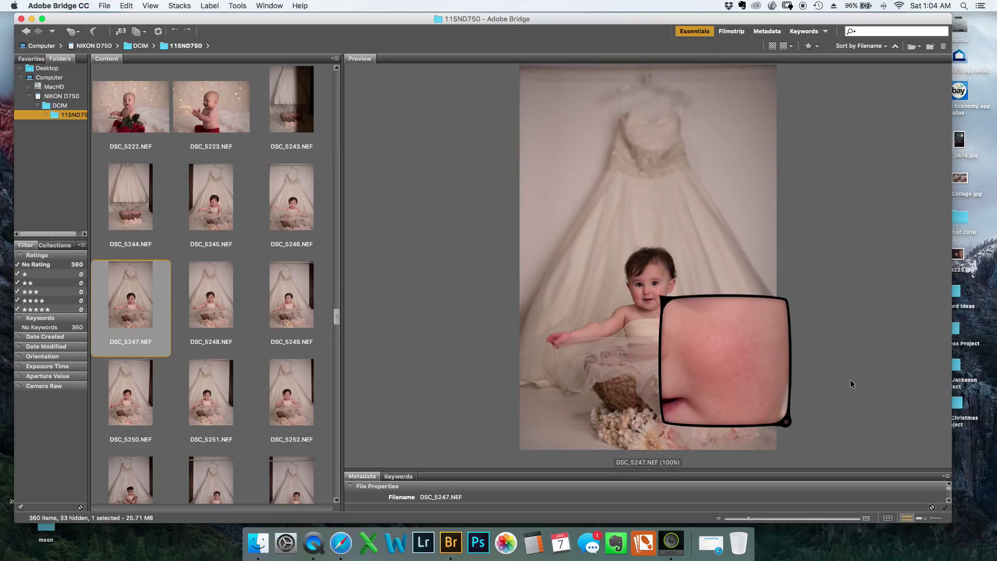
{"action": "key", "text": "Left"}
{"action": "key", "text": "Left"}
{"action": "key", "text": "Right"}
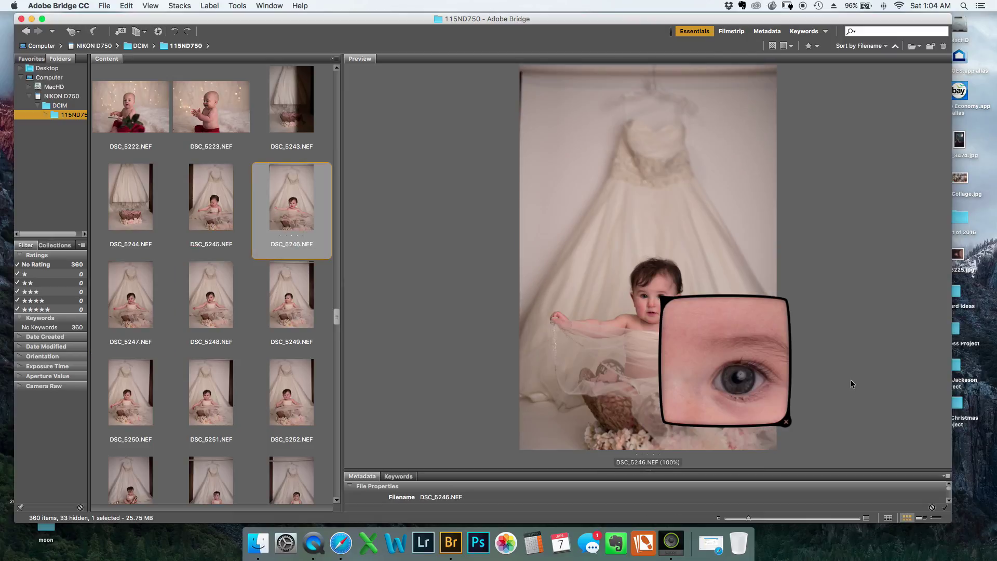
Compare the eye sharpness in DSC_5245.NEF and DSC_5246.NEF at 100% by alternating between the two shots.
{"action": "key", "text": "Left"}
{"action": "key", "text": "Right"}
{"action": "key", "text": "Left"}
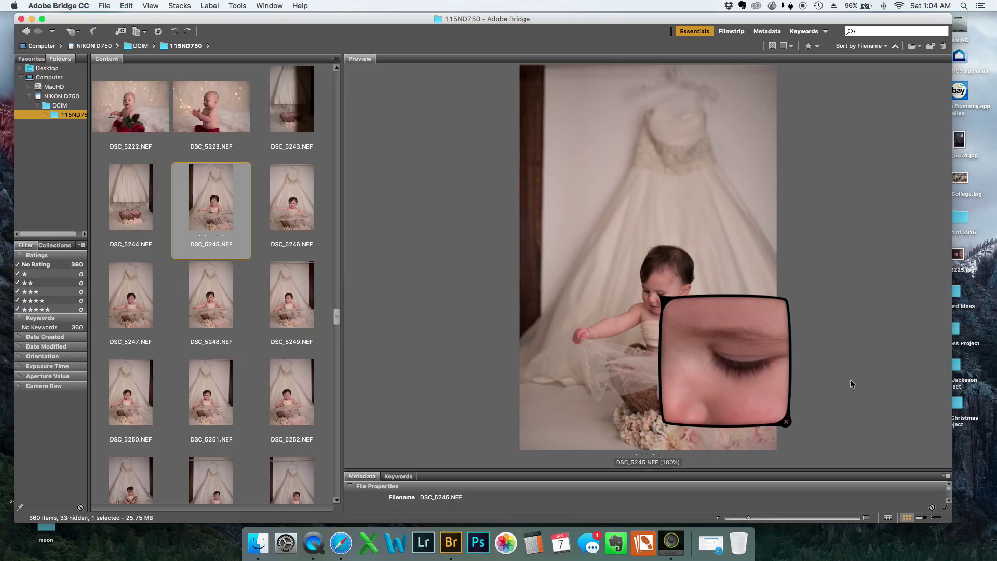
{"action": "key", "text": "Right"}
{"action": "key", "text": "Left"}
{"action": "key", "text": "Right"}
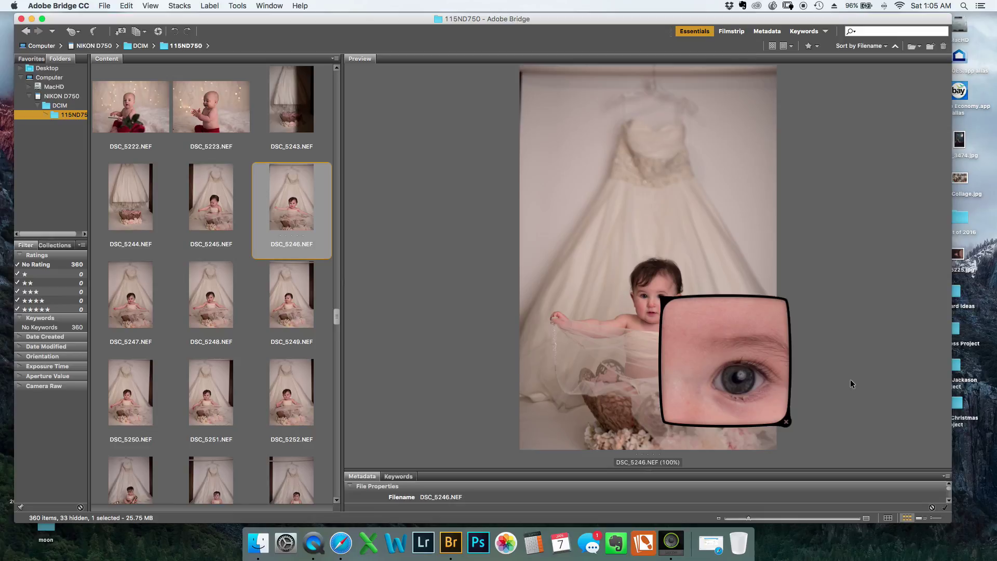
{"action": "key", "text": "Left"}
{"action": "key", "text": "Right"}
{"action": "key", "text": "Left"}
{"action": "key", "text": "Right"}
Close the loupe on DSC_5246.NEF and select the empty basket shot DSC_5244.NEF.
{"action": "left_click_drag", "start_coordinate": [739, 371], "coordinate": [747, 385]}
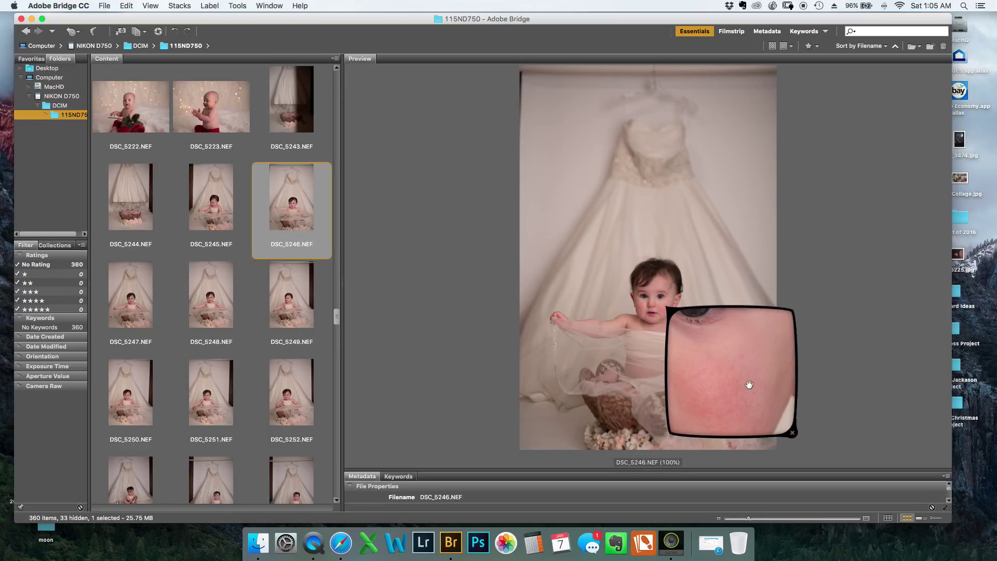
{"action": "left_click_drag", "start_coordinate": [791, 430], "coordinate": [795, 434]}
{"action": "left_click", "coordinate": [796, 434]}
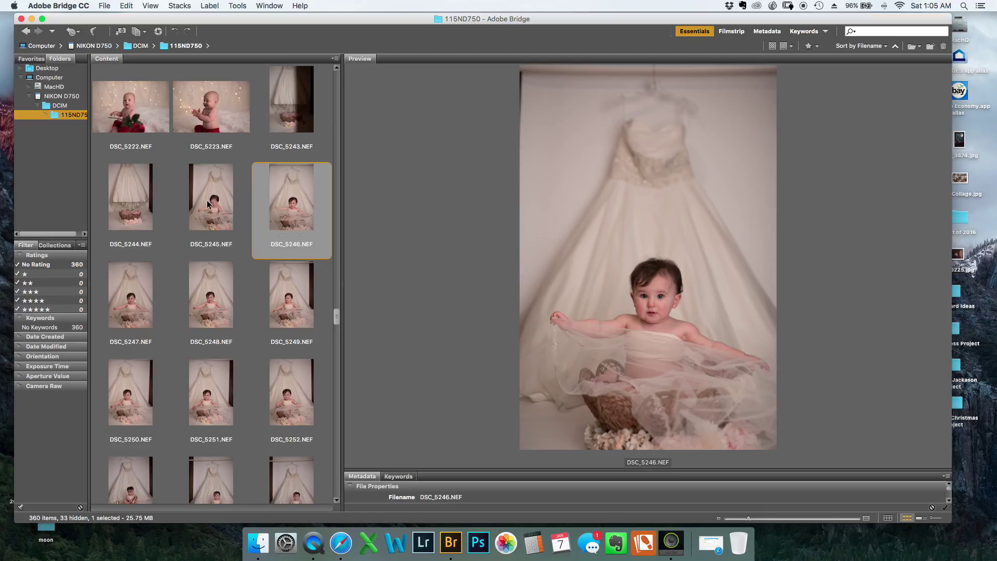
{"action": "left_click", "coordinate": [118, 210]}
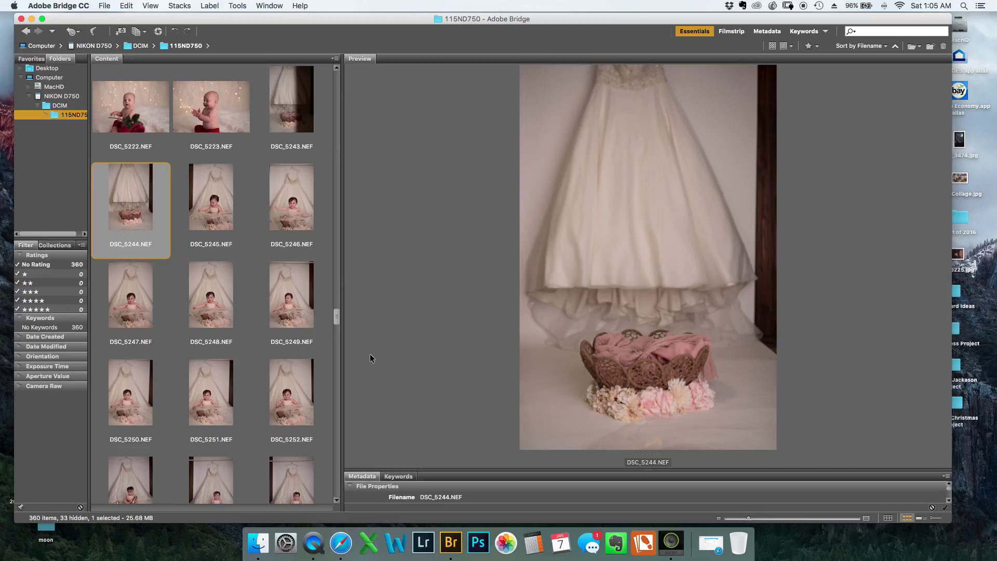
Compare DSC_5245.NEF with DSC_5246.NEF and rate DSC_5246.NEF one star.
{"action": "key", "text": "Right"}
{"action": "key", "text": "Right"}
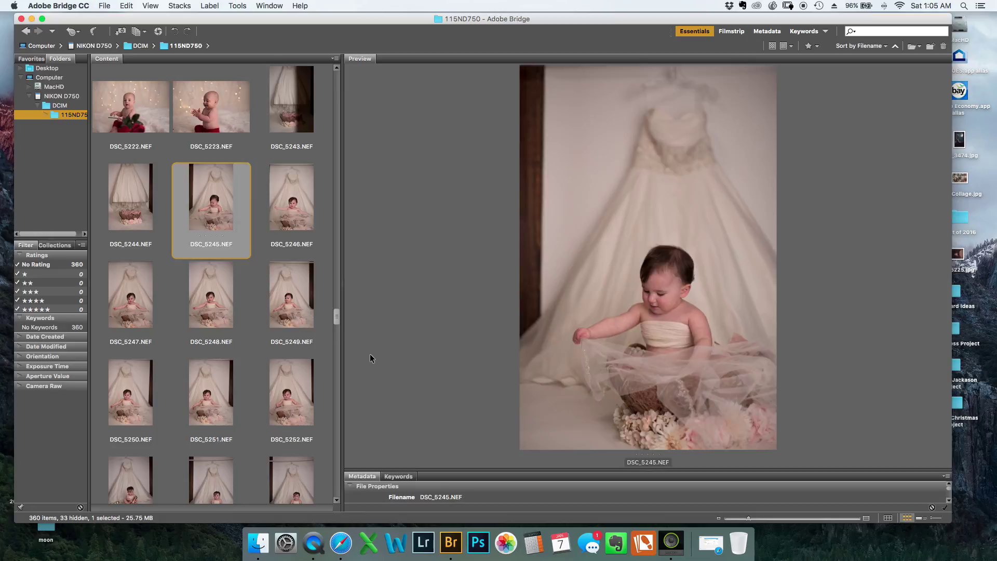
{"action": "key", "text": "Right"}
{"action": "key", "text": "Left"}
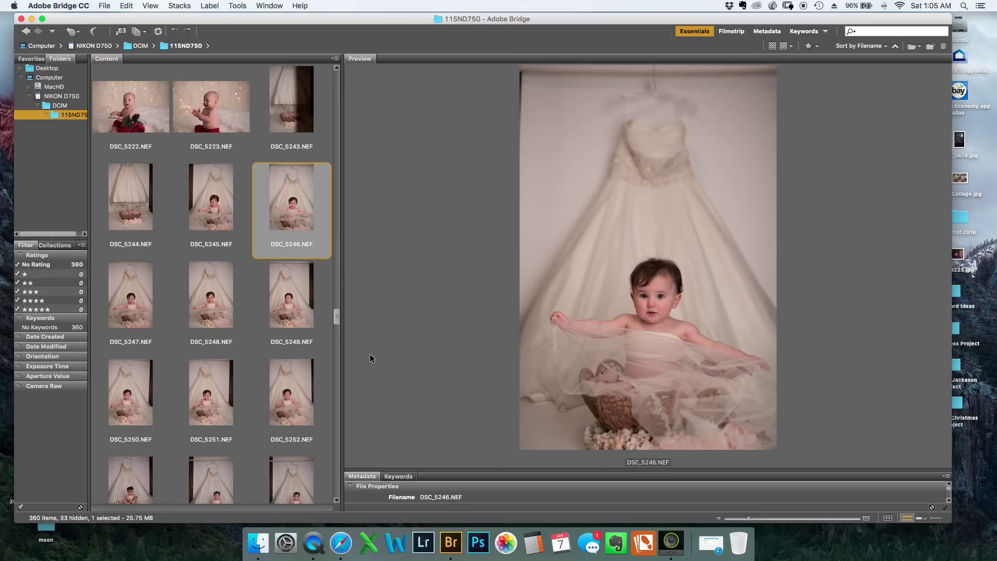
{"action": "key", "text": "super+1"}
Compare the basket shots DSC_5247.NEF and DSC_5248.NEF by alternating between their previews.
{"action": "key", "text": "Right"}
{"action": "key", "text": "Right"}
{"action": "key", "text": "Left"}
{"action": "key", "text": "Right"}
{"action": "key", "text": "Left"}
{"action": "key", "text": "Right"}
{"action": "key", "text": "Left"}
{"action": "key", "text": "Right"}
{"action": "key", "text": "Left"}
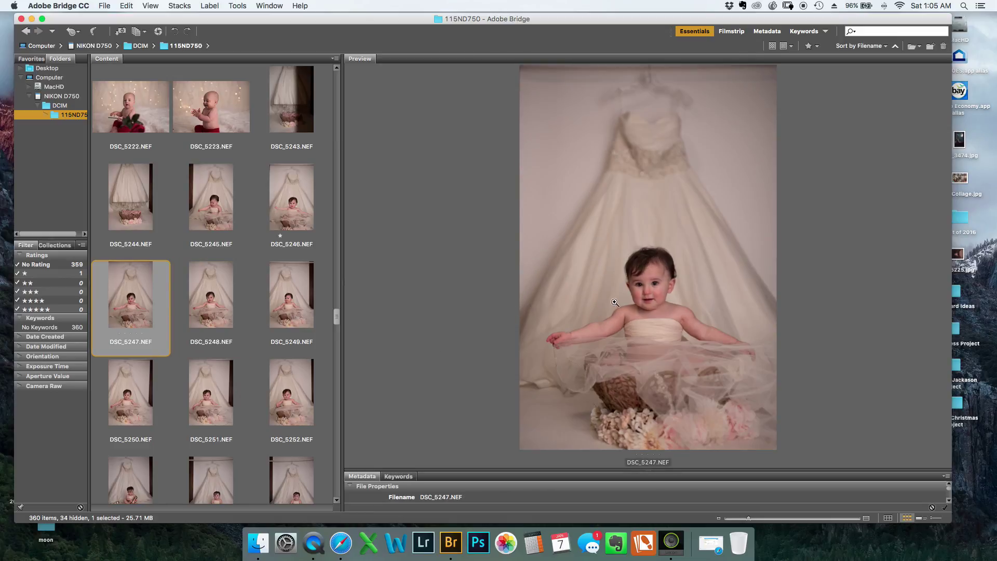
Inspect the baby's eye at 100% with the loupe in DSC_5247.NEF and DSC_5248.NEF, closing the loupe when done.
{"action": "left_click", "coordinate": [653, 287]}
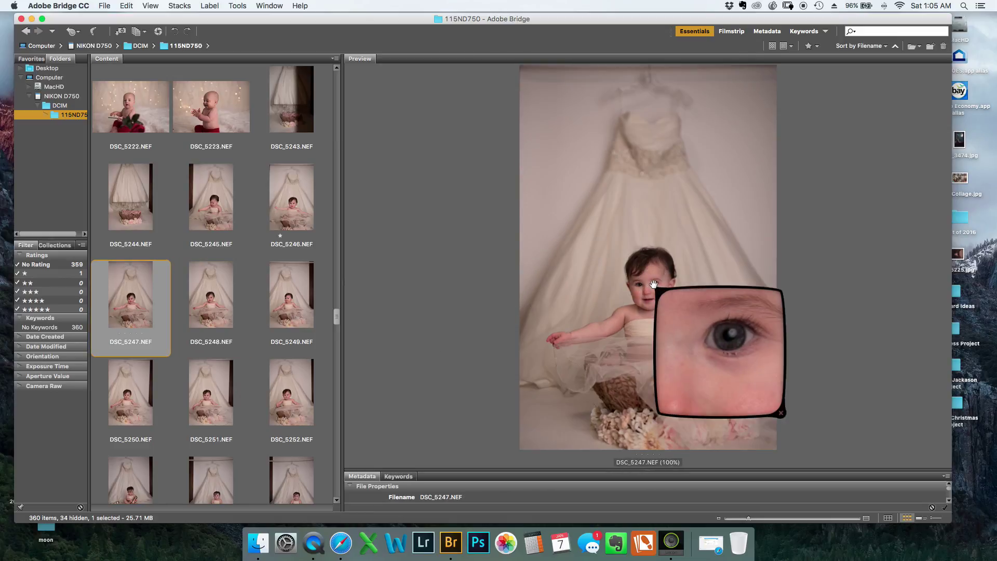
{"action": "left_click", "coordinate": [211, 316]}
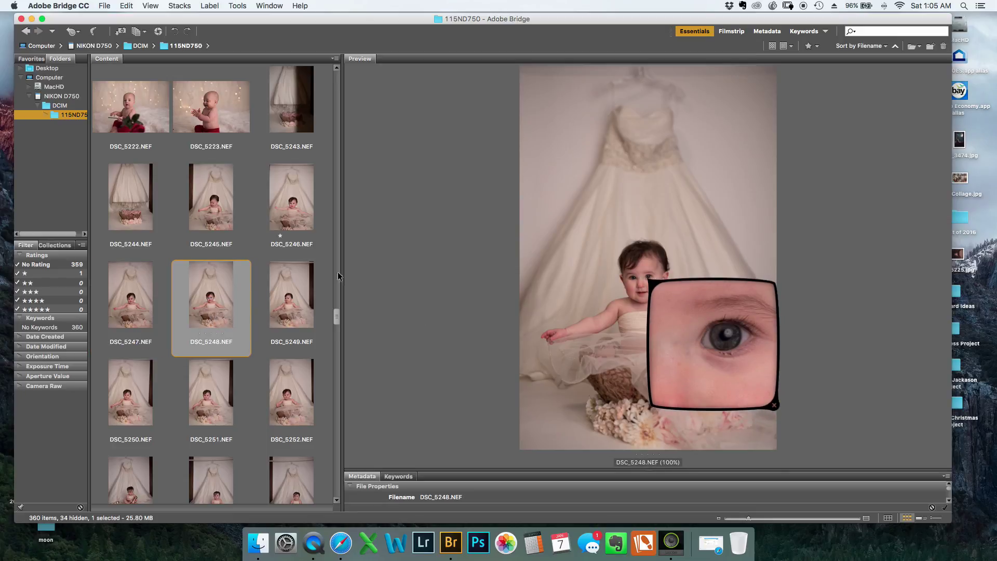
{"action": "left_click", "coordinate": [678, 336]}
Alternate between the full previews of DSC_5247.NEF and DSC_5248.NEF and rate DSC_5248.NEF one star.
{"action": "key", "text": "Left"}
{"action": "key", "text": "Right"}
{"action": "key", "text": "Left"}
{"action": "key", "text": "Right"}
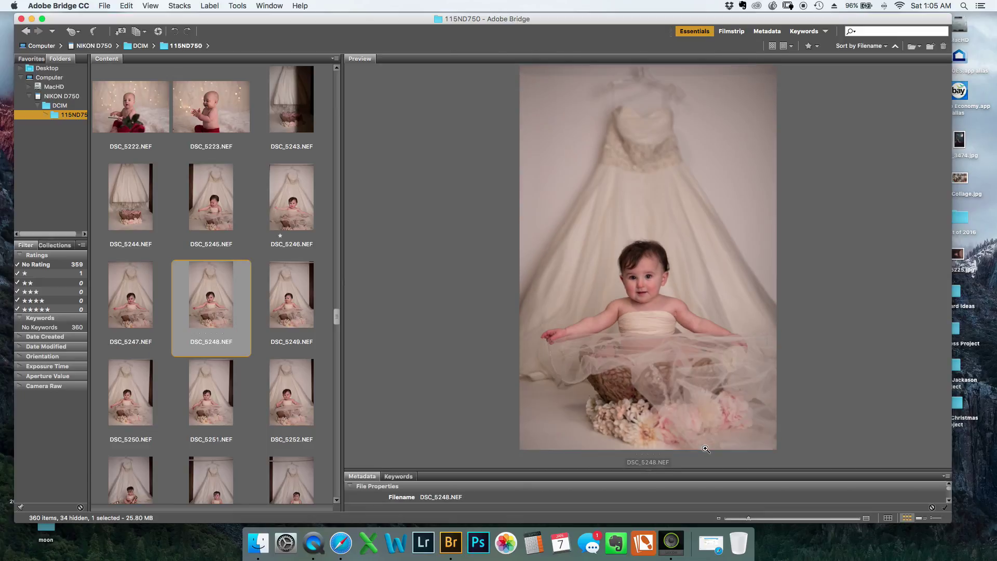
{"action": "key", "text": "super+1"}
Review the remaining basket shots up to DSC_5252.NEF and rate the first shoe shot, DSC_5253.NEF, one star.
{"action": "key", "text": "Right"}
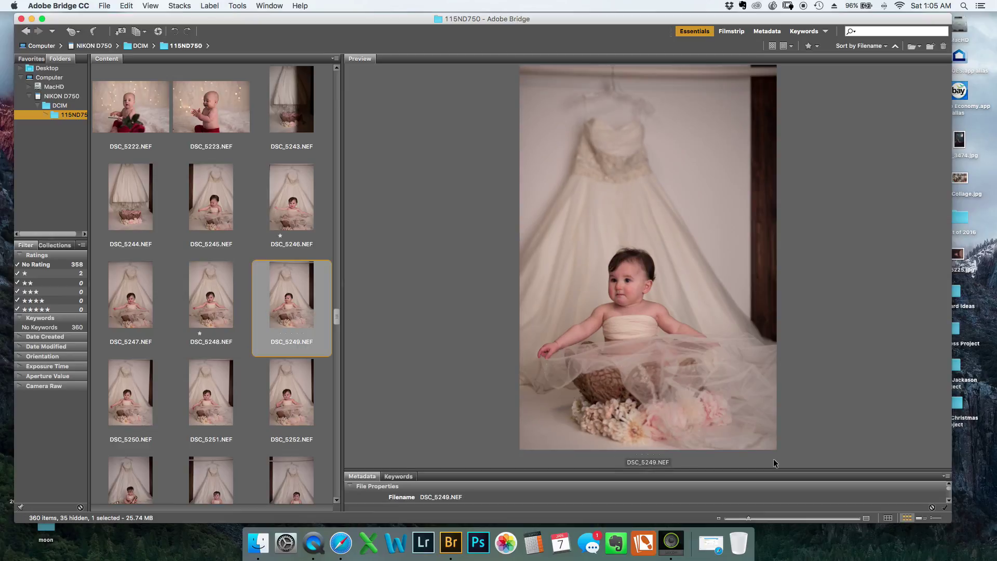
{"action": "key", "text": "Right"}
{"action": "key", "text": "Right"}
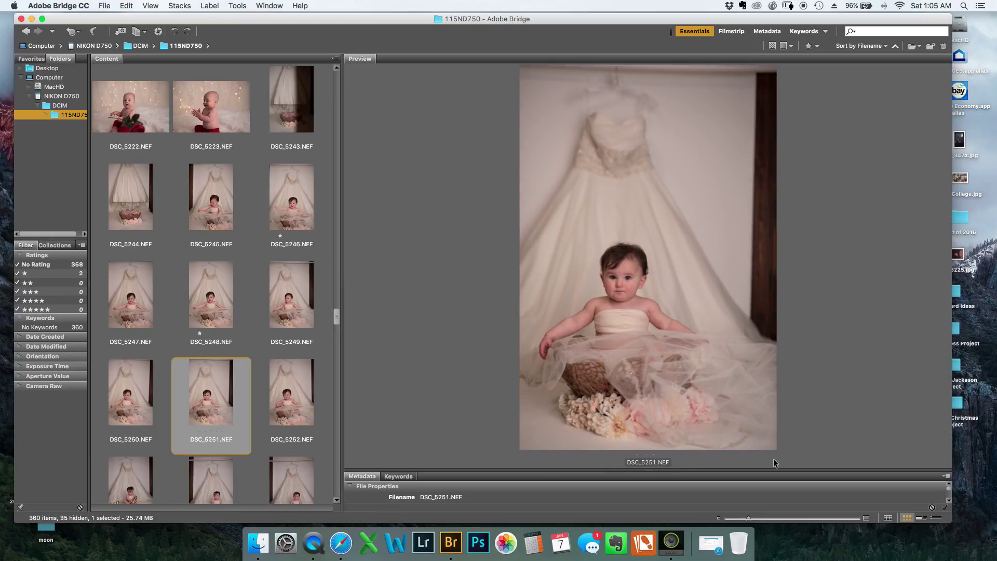
{"action": "key", "text": "Right"}
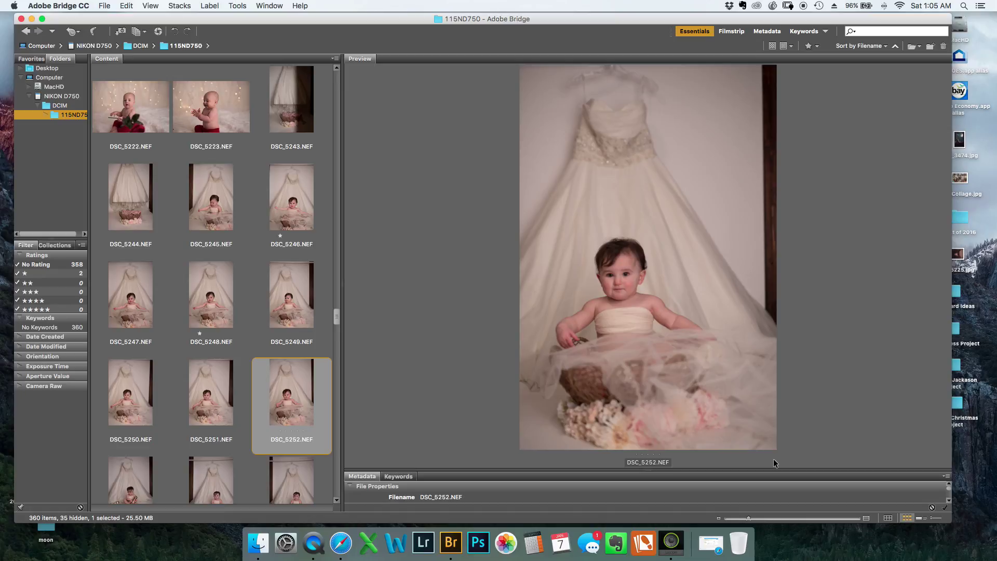
{"action": "key", "text": "Left"}
{"action": "key", "text": "Left"}
{"action": "key", "text": "Right"}
{"action": "key", "text": "Right"}
{"action": "key", "text": "Right"}
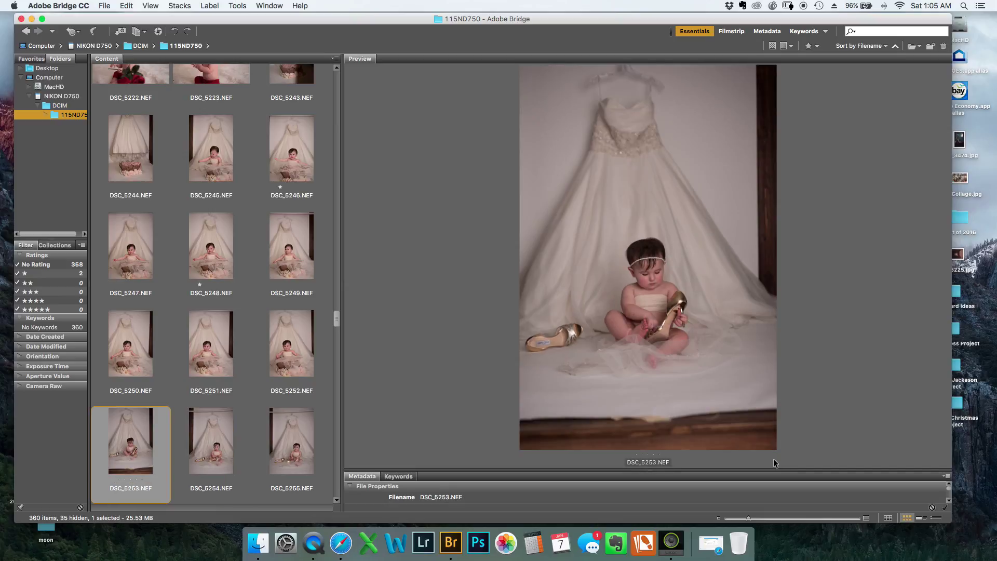
{"action": "key", "text": "super+1"}
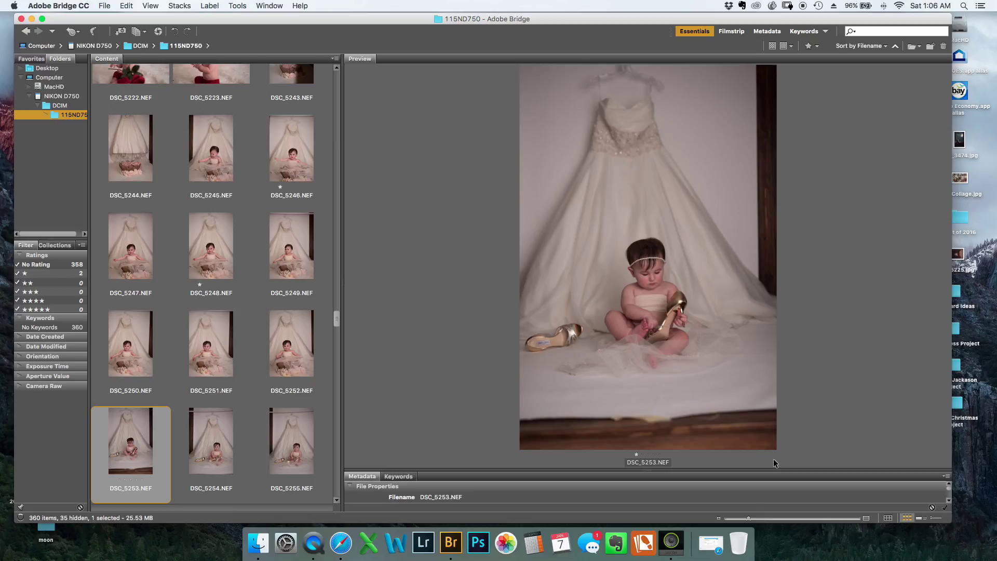
Review the shots following DSC_5253.NEF and rate DSC_5257.NEF one star.
{"action": "key", "text": "Right"}
{"action": "key", "text": "Right"}
{"action": "key", "text": "Right"}
{"action": "key", "text": "Right"}
{"action": "key", "text": "Right"}
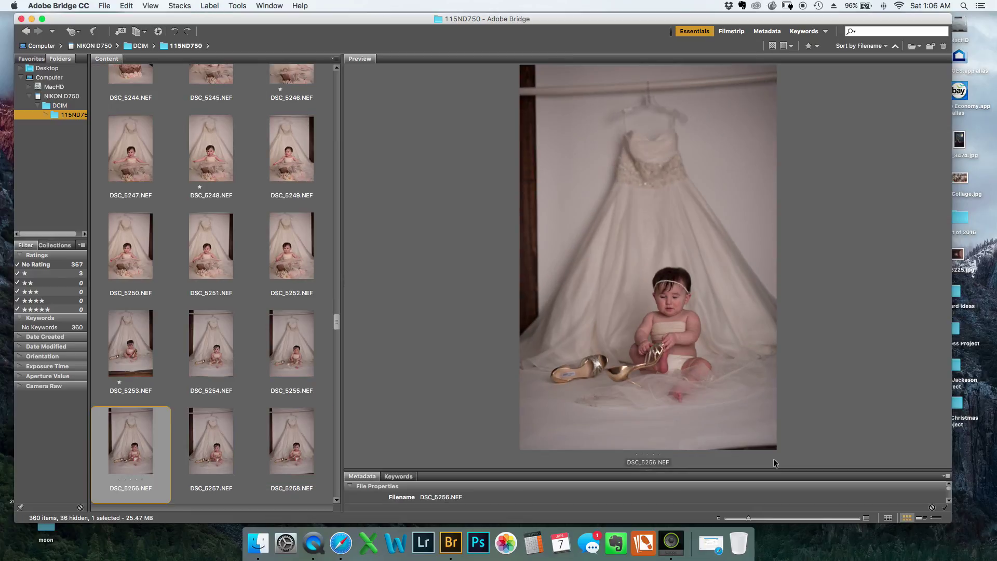
{"action": "key", "text": "Left"}
{"action": "key", "text": "super+1"}
Compare DSC_5258.NEF with the shot after it and rate DSC_5258.NEF one star.
{"action": "key", "text": "Right"}
{"action": "key", "text": "Right"}
{"action": "key", "text": "Left"}
{"action": "key", "text": "super+1"}
Skip DSC_5259.NEF and rate both DSC_5260.NEF and DSC_5261.NEF one star.
{"action": "key", "text": "Right"}
{"action": "key", "text": "Right"}
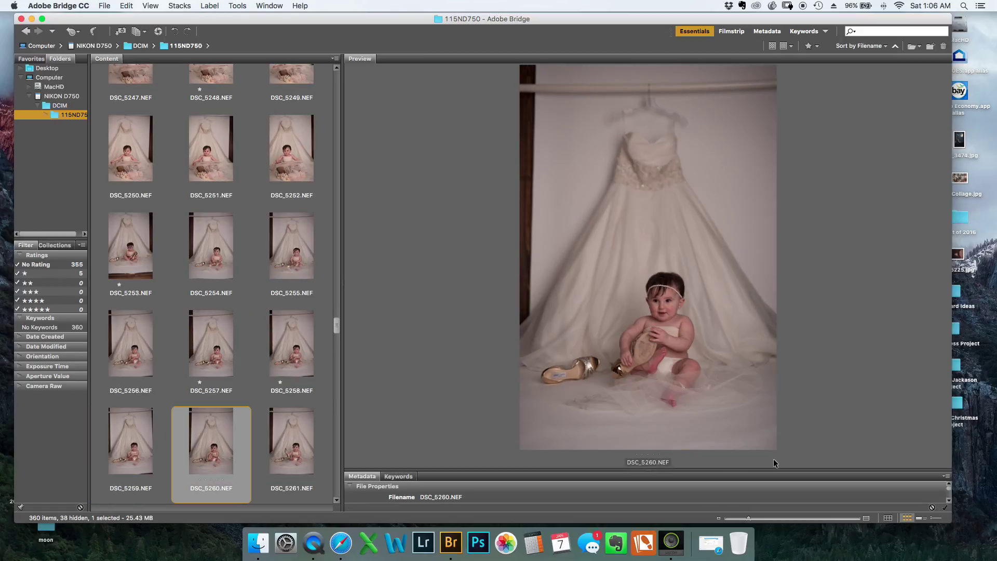
{"action": "key", "text": "super+1"}
{"action": "key", "text": "Right"}
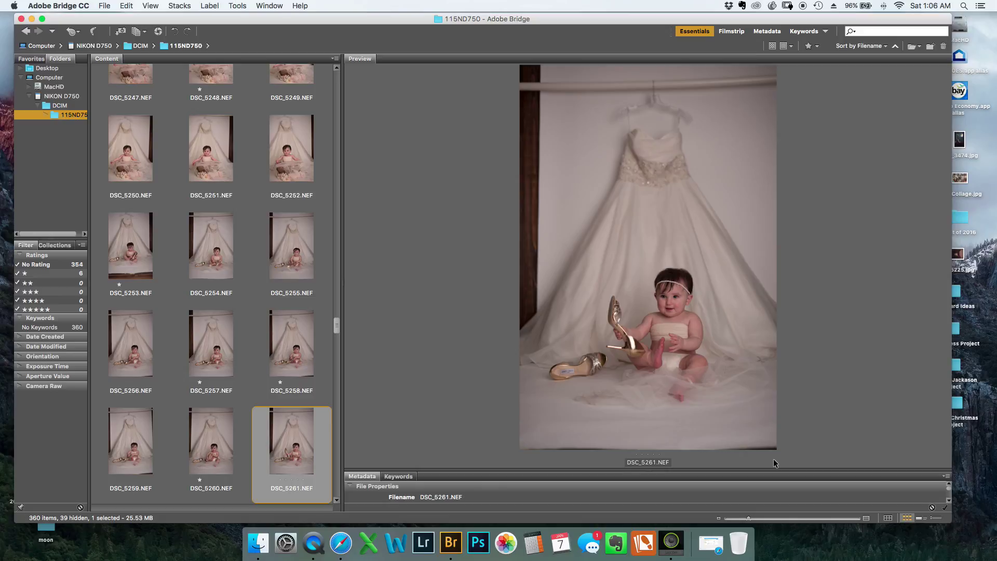
{"action": "key", "text": "super+1"}
Rate the close-ups of the baby chewing the shoe, DSC_5264.NEF and DSC_5266.NEF, one star each.
{"action": "key", "text": "Right"}
{"action": "key", "text": "Right"}
{"action": "key", "text": "Right"}
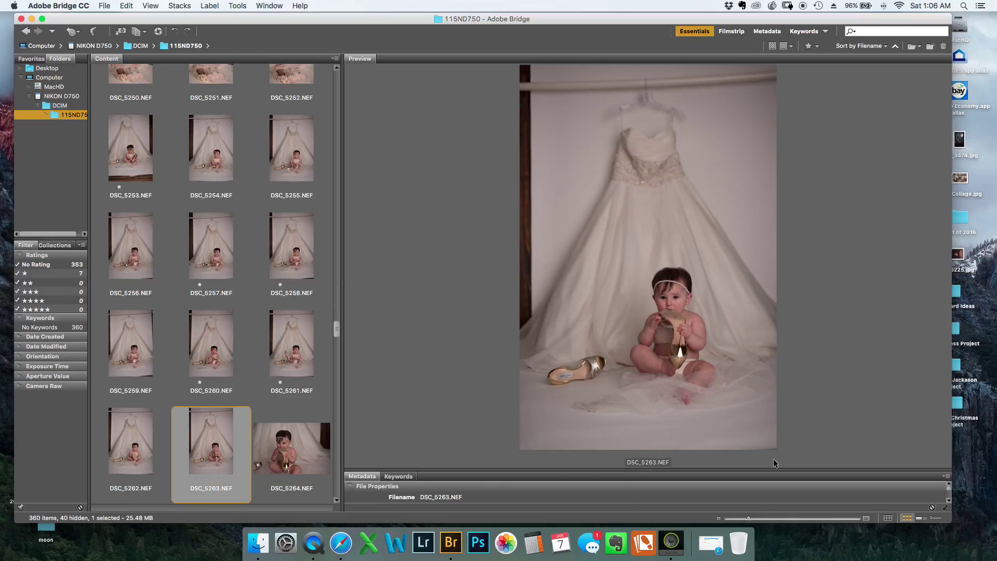
{"action": "key", "text": "super+1"}
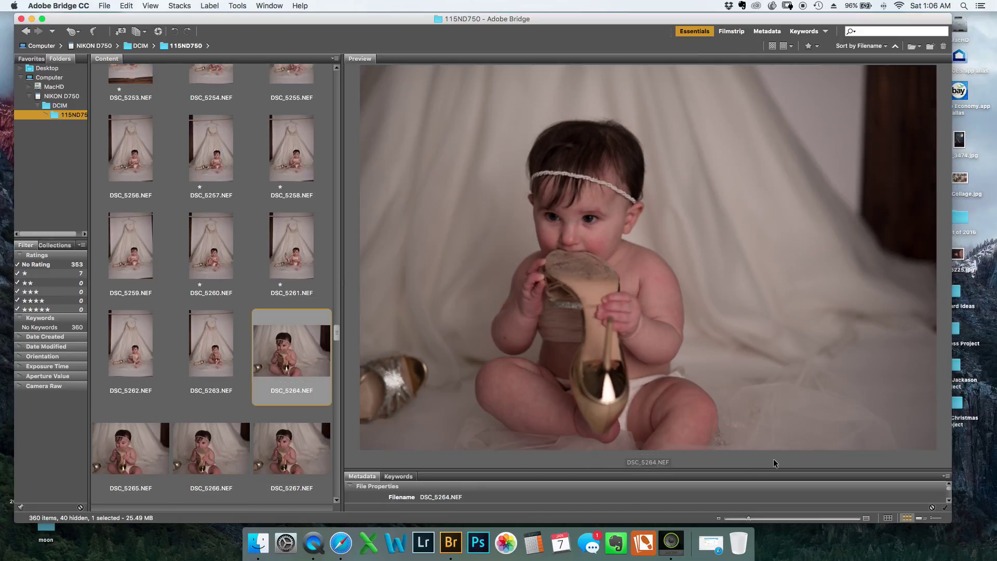
{"action": "key", "text": "Right"}
{"action": "key", "text": "Right"}
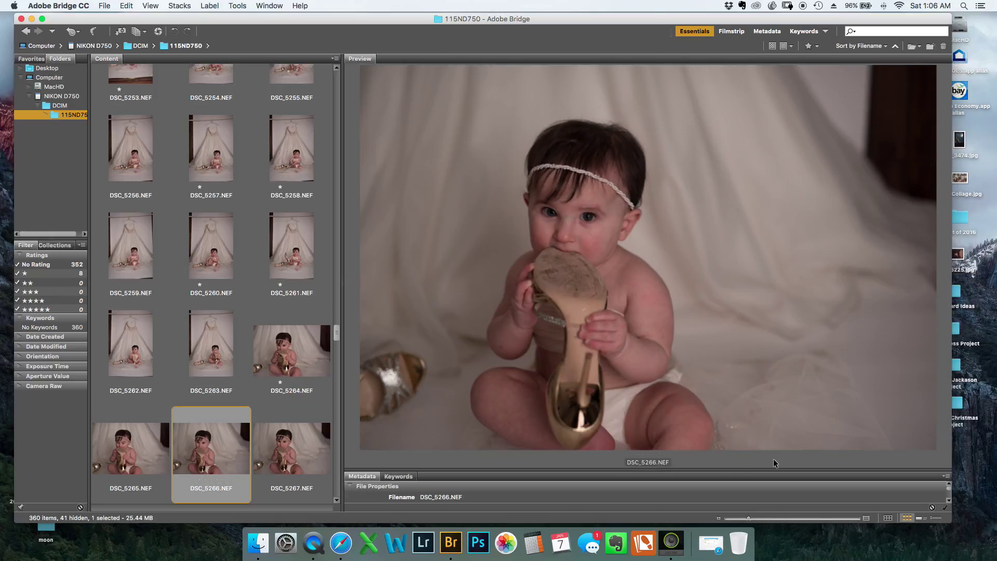
{"action": "key", "text": "super+1"}
Review the shoe and tiara shots from DSC_5267.NEF through DSC_5277.NEF for expression and composition.
{"action": "key", "text": "Right"}
{"action": "key", "text": "Right"}
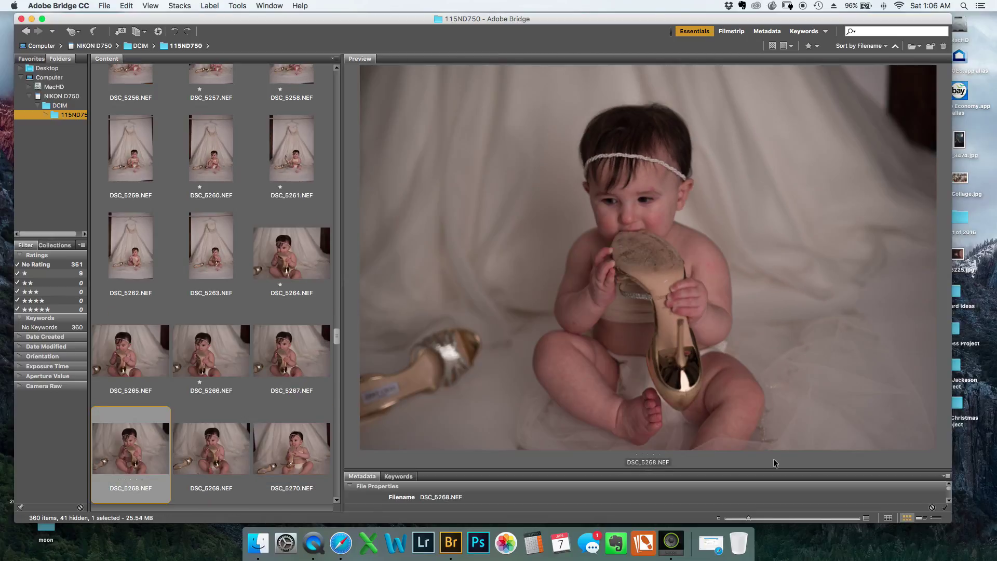
{"action": "key", "text": "Right"}
{"action": "key", "text": "Right"}
{"action": "key", "text": "Right"}
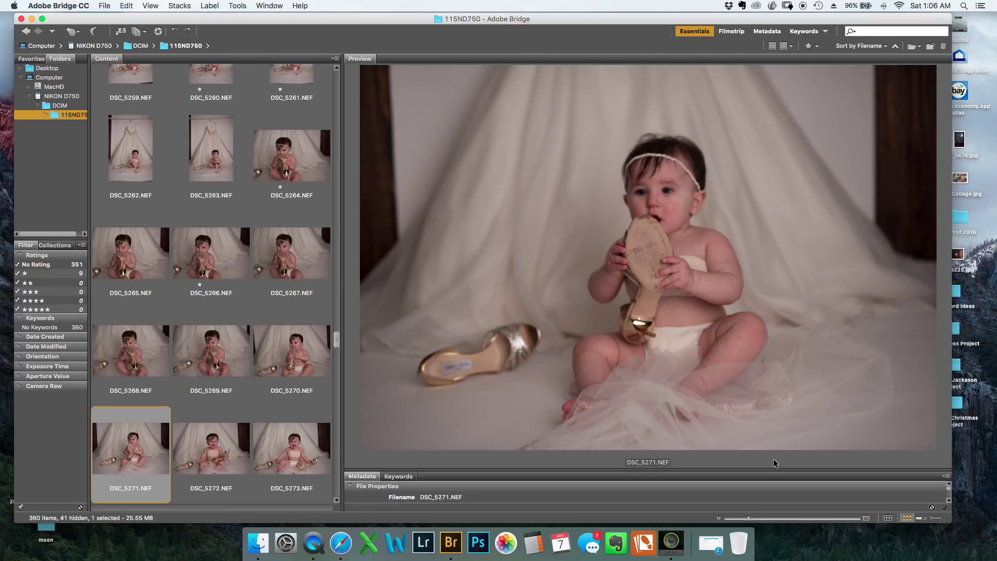
{"action": "key", "text": "Right"}
{"action": "key", "text": "Right"}
{"action": "key", "text": "Right"}
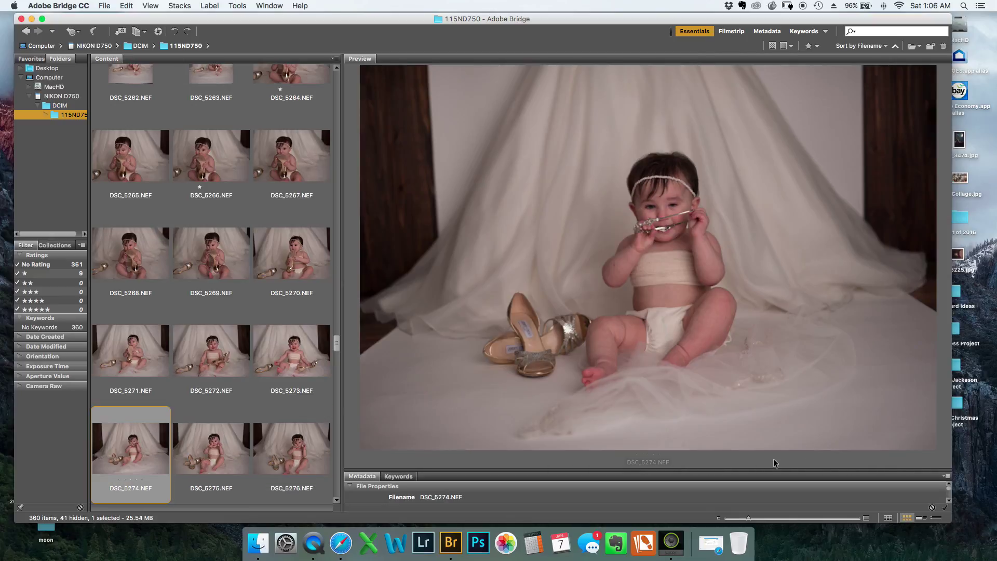
{"action": "key", "text": "Right"}
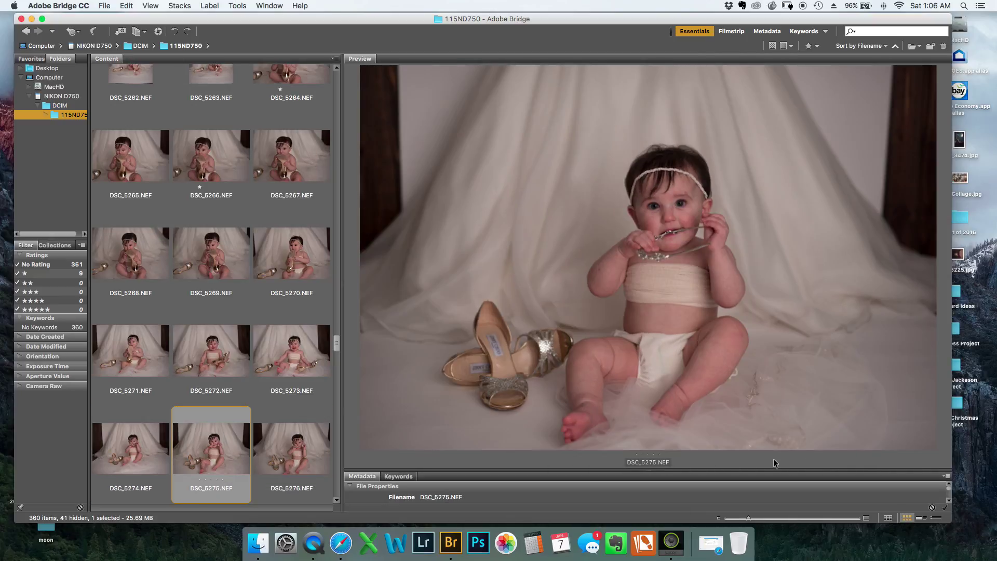
{"action": "key", "text": "Right"}
{"action": "key", "text": "Right"}
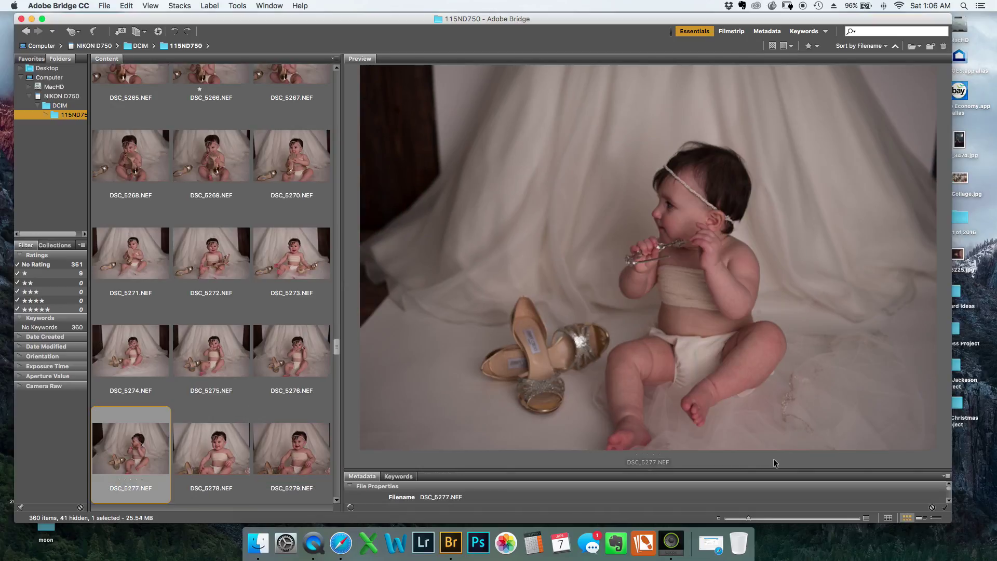
Compare DSC_5278.NEF with DSC_5279.NEF and rate DSC_5278.NEF one star.
{"action": "key", "text": "Right"}
{"action": "key", "text": "Right"}
{"action": "key", "text": "Left"}
{"action": "key", "text": "super+1"}
Review the shots from DSC_5279.NEF onward and rate the upright shot DSC_5286.NEF one star.
{"action": "key", "text": "Right"}
{"action": "key", "text": "Right"}
{"action": "key", "text": "Right"}
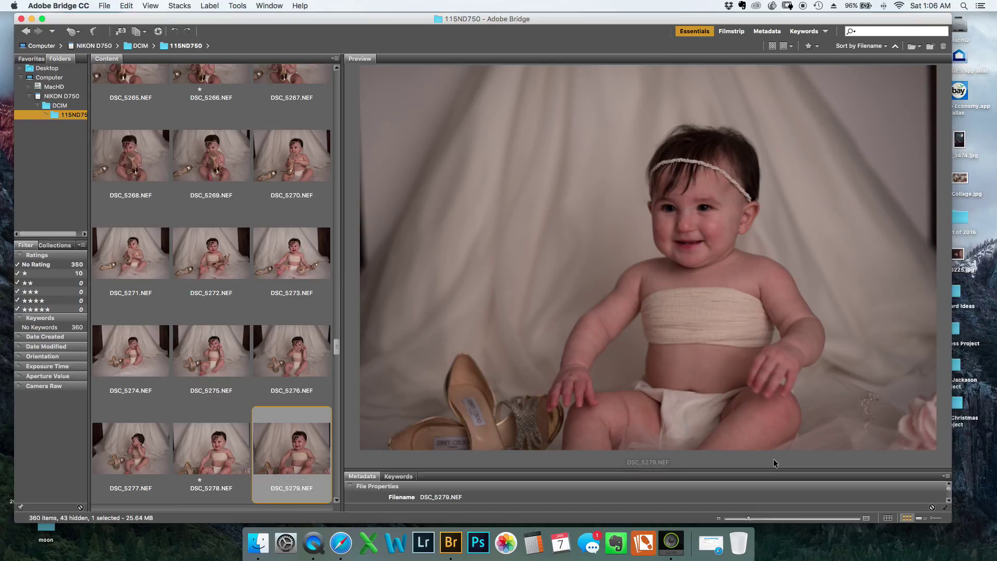
{"action": "key", "text": "Right"}
{"action": "key", "text": "Right"}
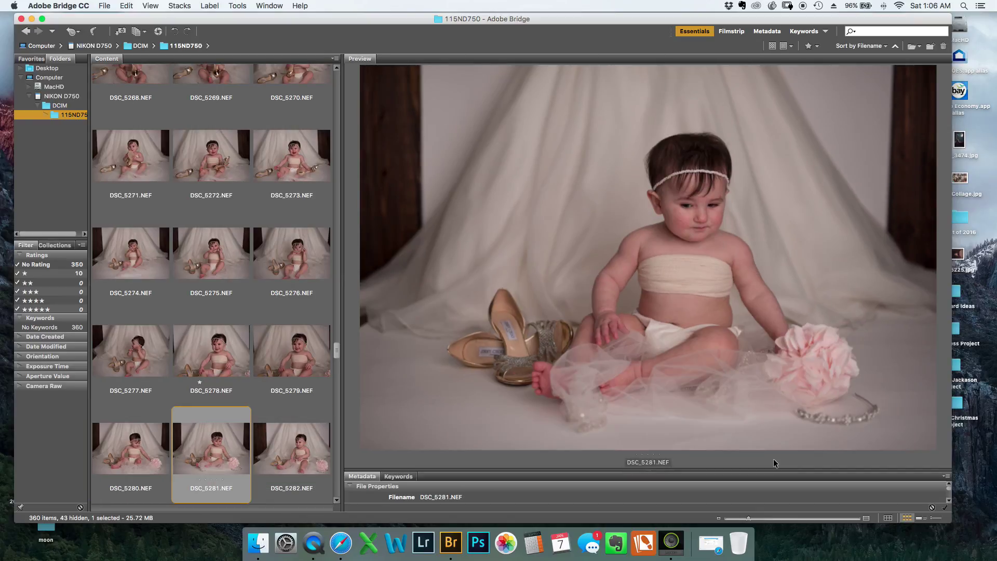
{"action": "key", "text": "Right"}
{"action": "key", "text": "Right"}
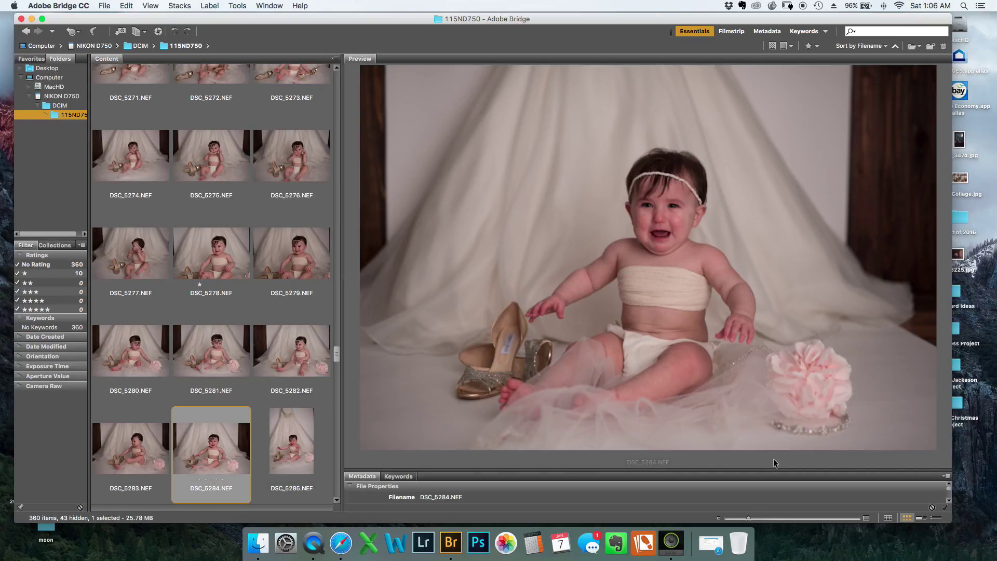
{"action": "key", "text": "Right"}
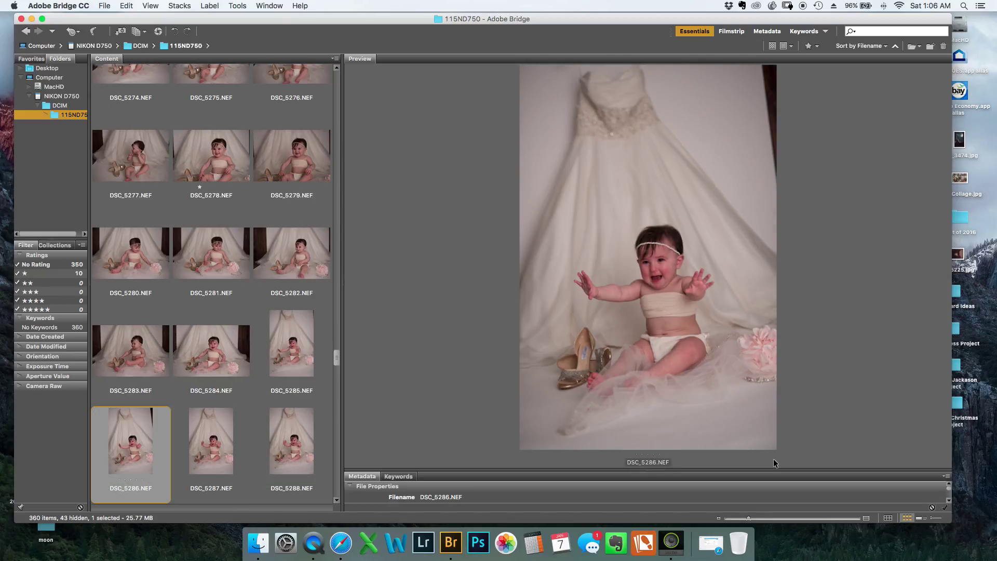
{"action": "key", "text": "ctrl+1"}
Skip DSC_5287.NEF and DSC_5288.NEF and rate DSC_5289.NEF one star.
{"action": "key", "text": "Right"}
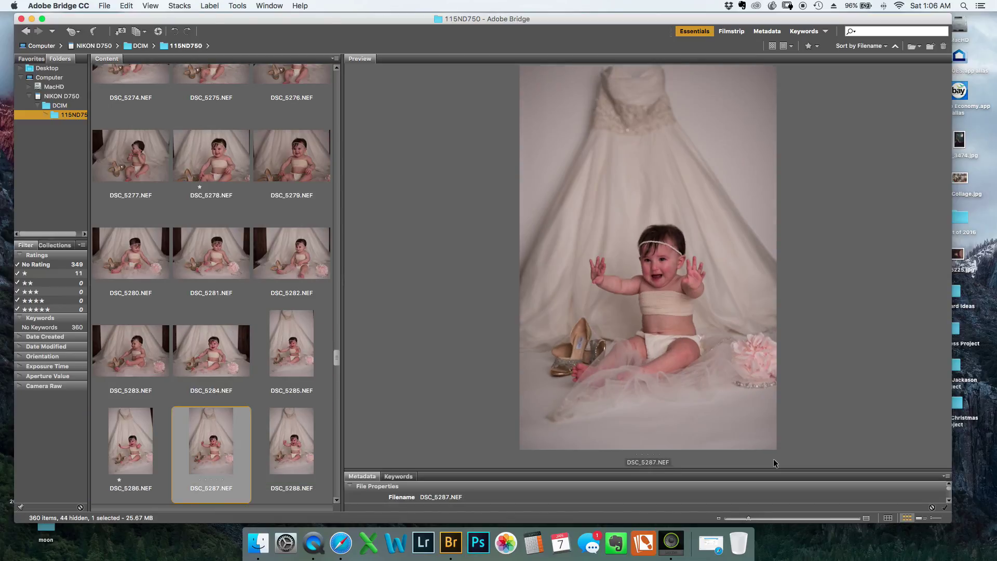
{"action": "key", "text": "Right"}
{"action": "key", "text": "Right"}
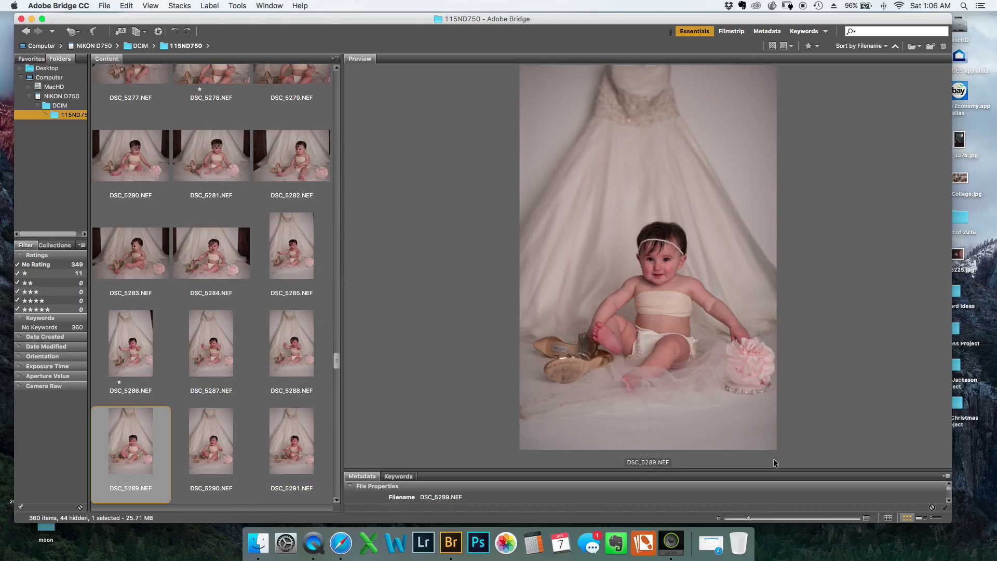
{"action": "key", "text": "ctrl+1"}
Review DSC_5290.NEF through DSC_5294.NEF and rate DSC_5295.NEF one star.
{"action": "key", "text": "Right"}
{"action": "key", "text": "Right"}
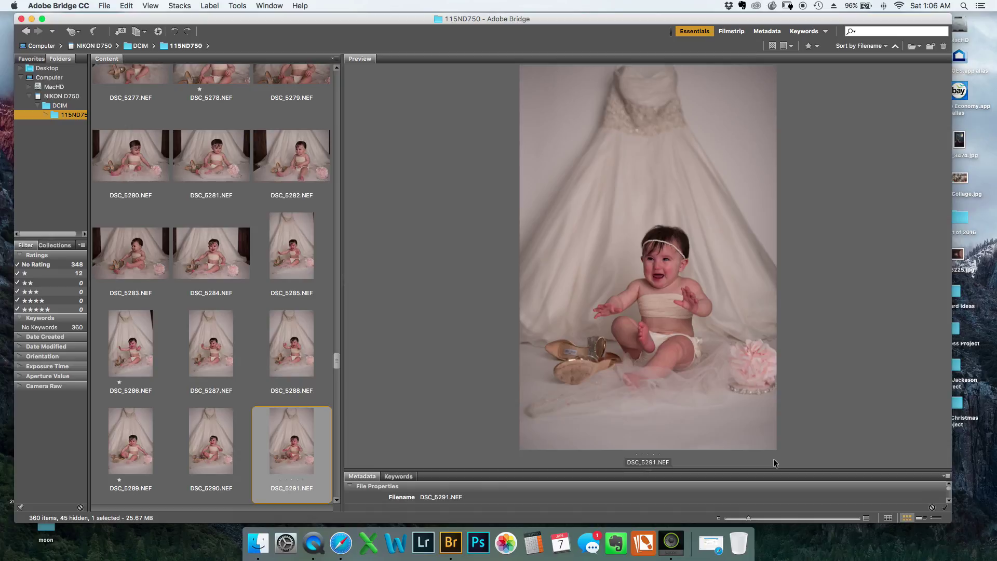
{"action": "key", "text": "Right"}
{"action": "key", "text": "Right"}
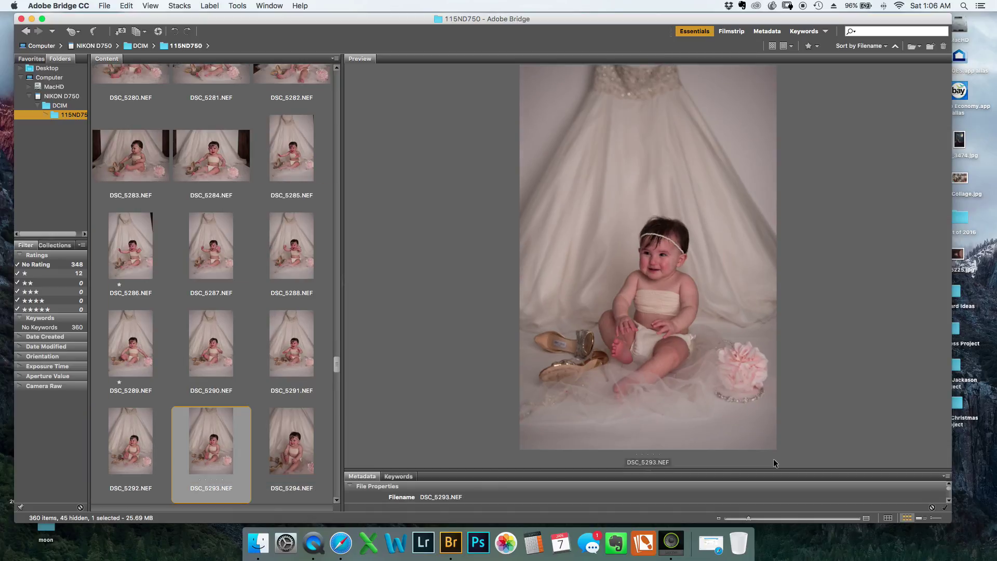
{"action": "key", "text": "Right"}
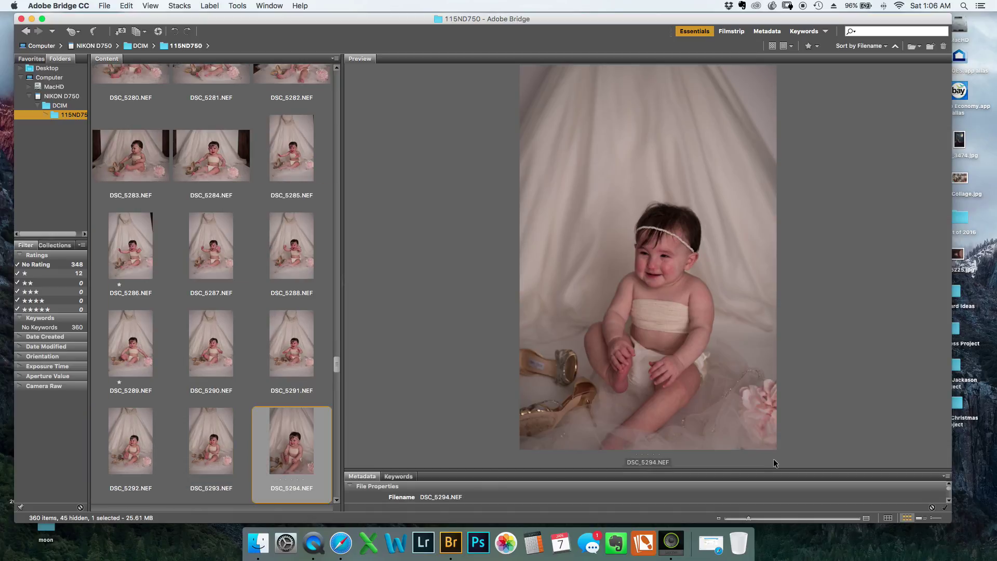
{"action": "key", "text": "Right"}
{"action": "key", "text": "super+1"}
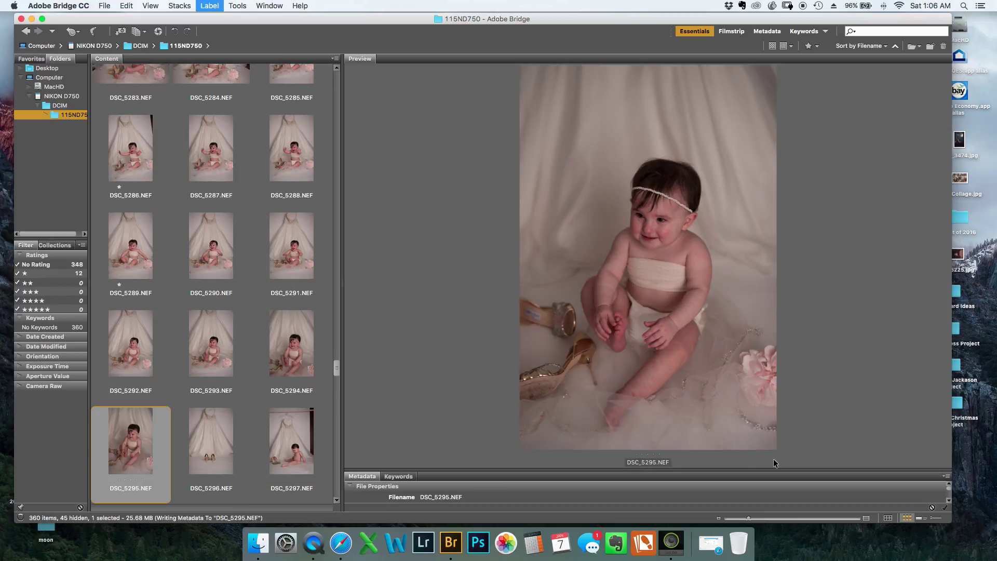
View the shots after DSC_5295.NEF up to DSC_5298.NEF and return to DSC_5297.NEF.
{"action": "key", "text": "Right"}
{"action": "key", "text": "Right"}
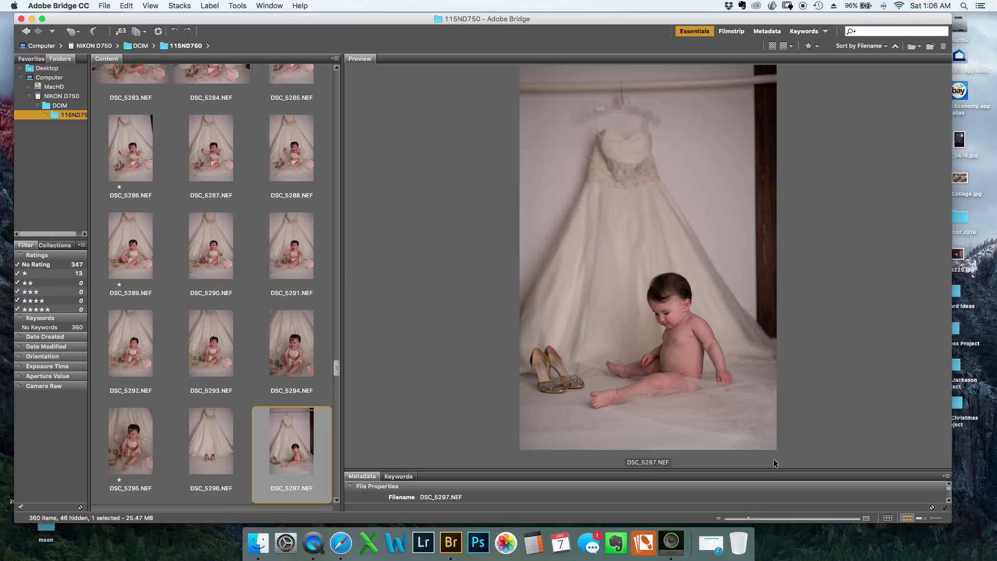
{"action": "key", "text": "Right"}
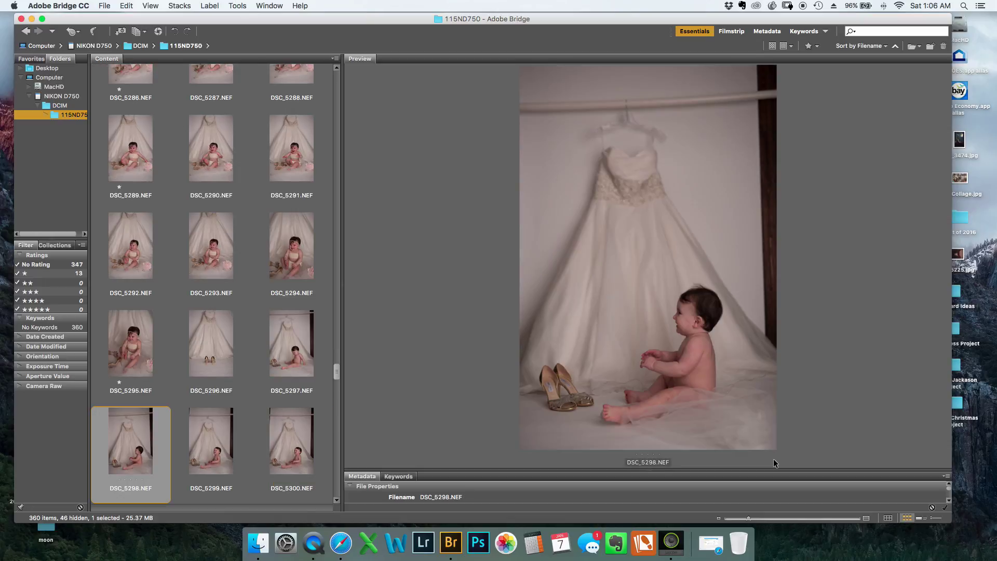
{"action": "key", "text": "Left"}
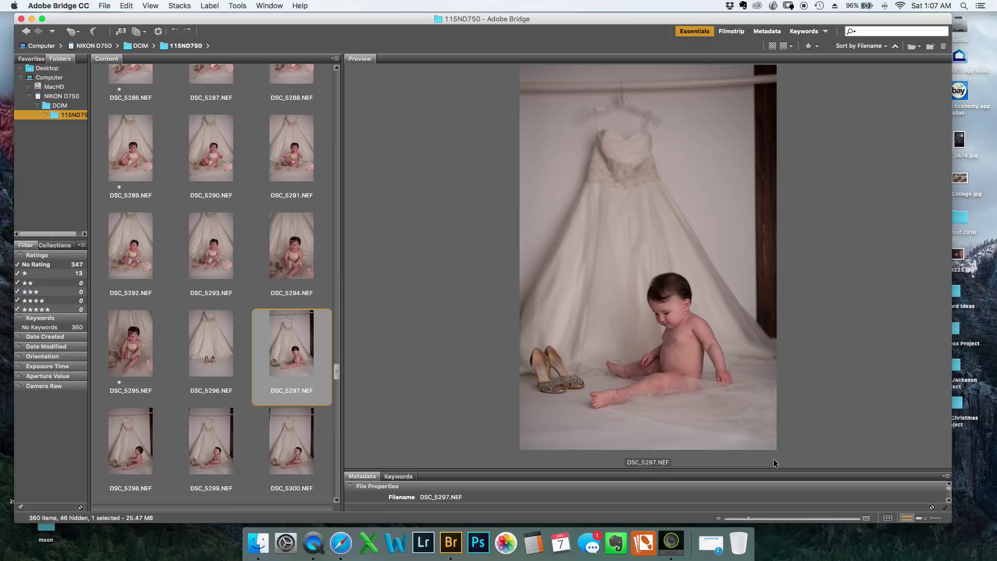
Compare DSC_5297.NEF with the neighbouring shots beside the shoes and rate DSC_5297.NEF one star.
{"action": "key", "text": "Right"}
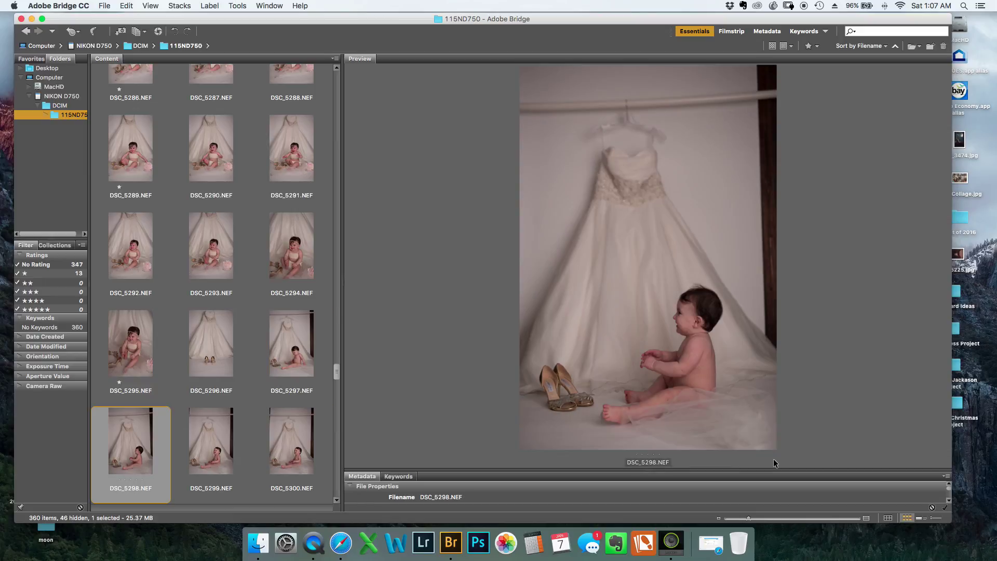
{"action": "key", "text": "Right"}
{"action": "key", "text": "Left"}
{"action": "key", "text": "Up"}
{"action": "key", "text": "ctrl+1"}
Review DSC_5298.NEF through DSC_5304.NEF, compare the last two standing shots, and rate DSC_5305.NEF one star.
{"action": "key", "text": "Right"}
{"action": "key", "text": "Right"}
{"action": "key", "text": "Right"}
{"action": "key", "text": "Right"}
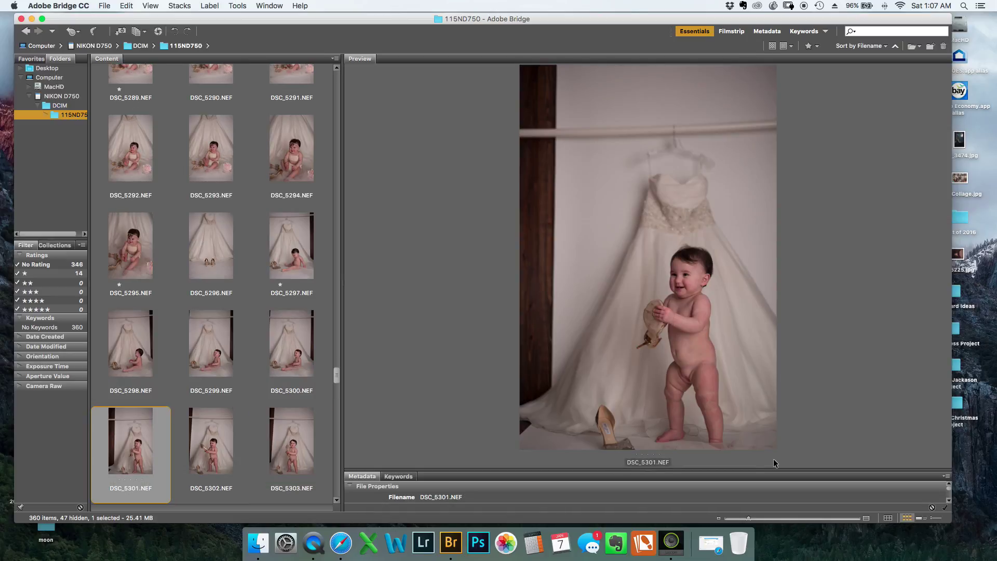
{"action": "key", "text": "Right"}
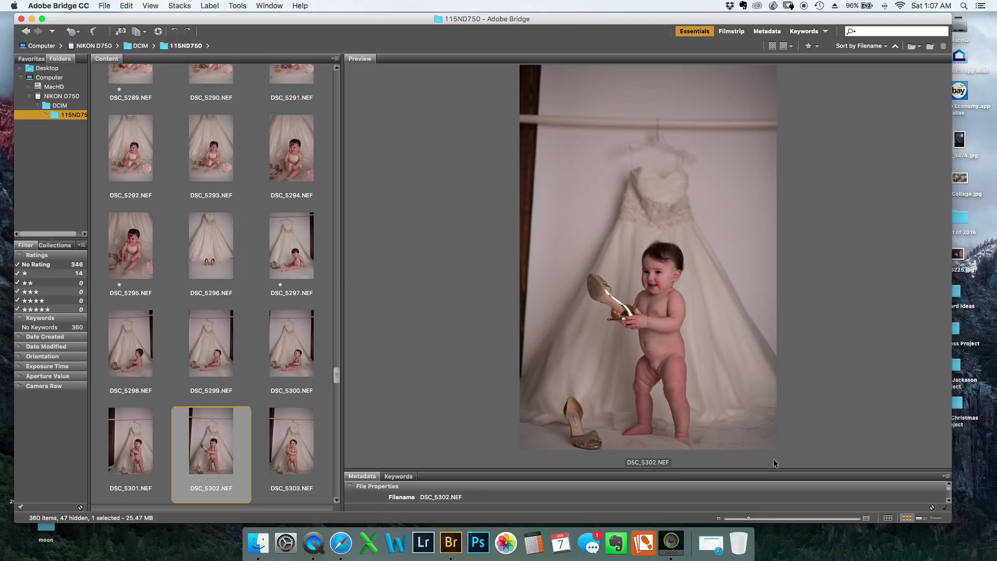
{"action": "key", "text": "Right"}
{"action": "key", "text": "Right"}
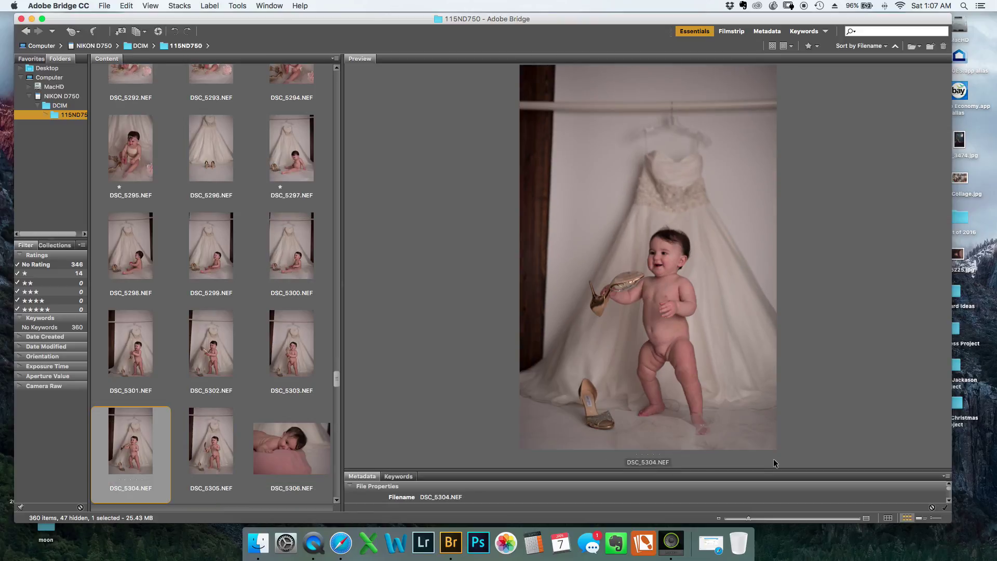
{"action": "key", "text": "Right"}
{"action": "key", "text": "Left"}
{"action": "key", "text": "Right"}
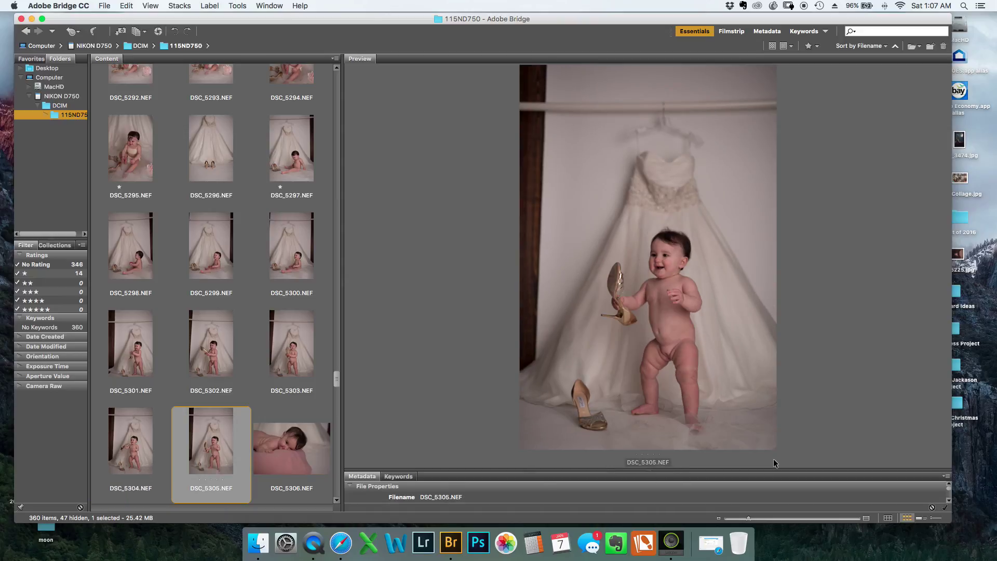
{"action": "key", "text": "super+1"}
Skip DSC_5306.NEF, compare DSC_5307.NEF with DSC_5308.NEF, and rate DSC_5307.NEF one star.
{"action": "key", "text": "Right"}
{"action": "key", "text": "Right"}
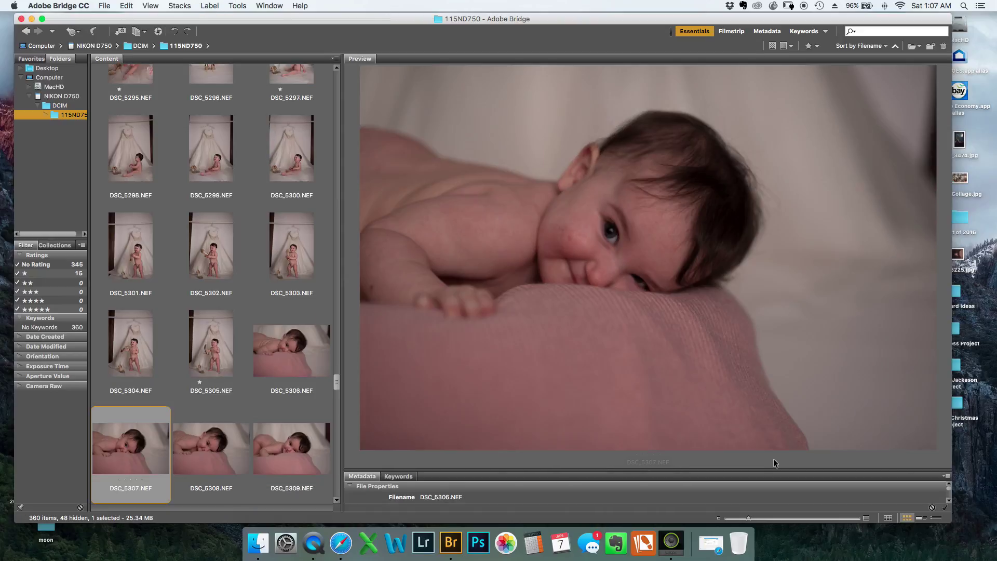
{"action": "key", "text": "Right"}
{"action": "key", "text": "Left"}
{"action": "key", "text": "super+1"}
Skip DSC_5308.NEF and rate DSC_5309.NEF and DSC_5310.NEF one star each.
{"action": "key", "text": "Right"}
{"action": "key", "text": "Right"}
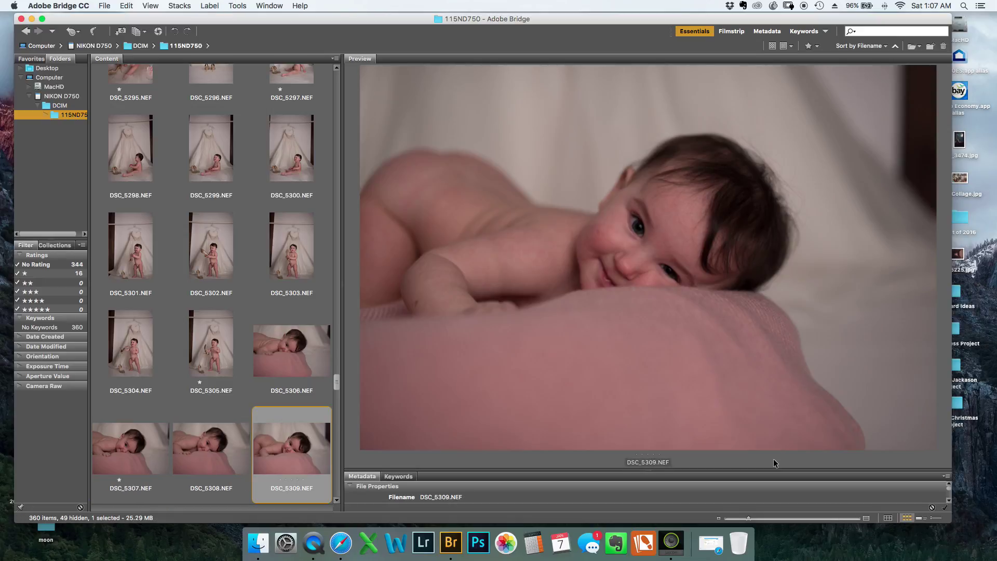
{"action": "key", "text": "super+1"}
{"action": "key", "text": "Right"}
{"action": "key", "text": "super+1"}
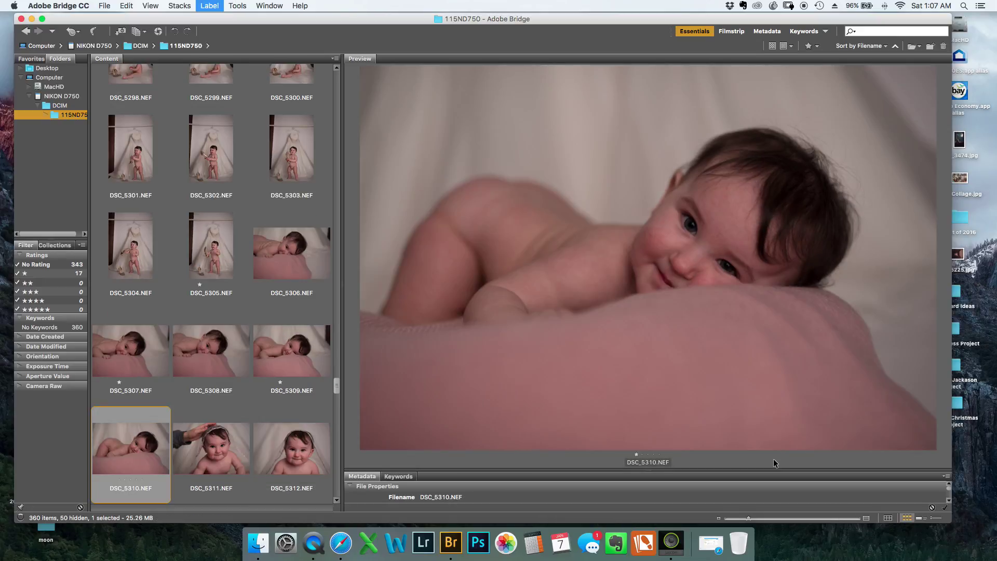
Rate the veil close-ups DSC_5312.NEF and DSC_5314.NEF one star each, skipping DSC_5311.NEF and DSC_5313.NEF.
{"action": "key", "text": "Right"}
{"action": "key", "text": "Right"}
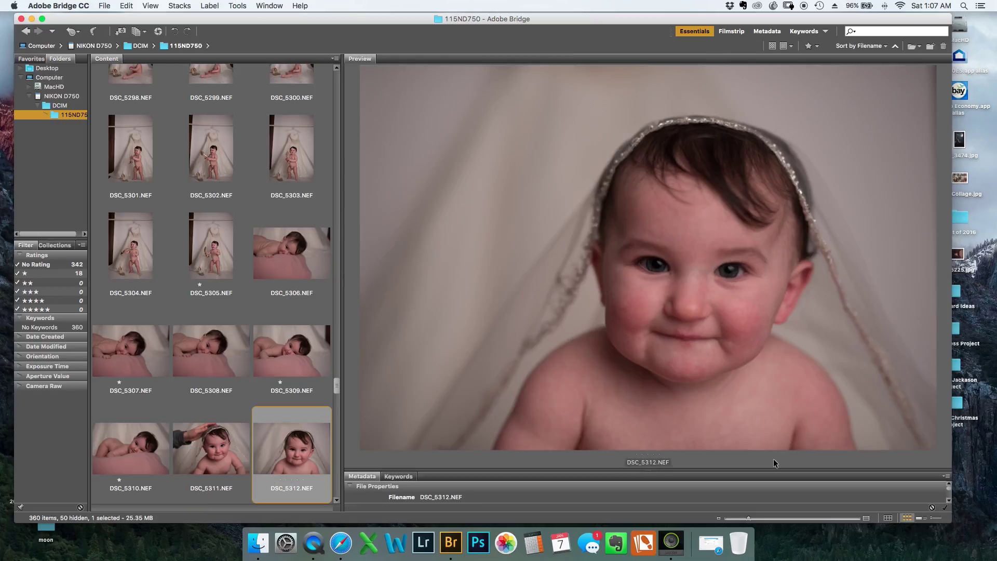
{"action": "key", "text": "super+1"}
{"action": "key", "text": "Right"}
{"action": "key", "text": "Right"}
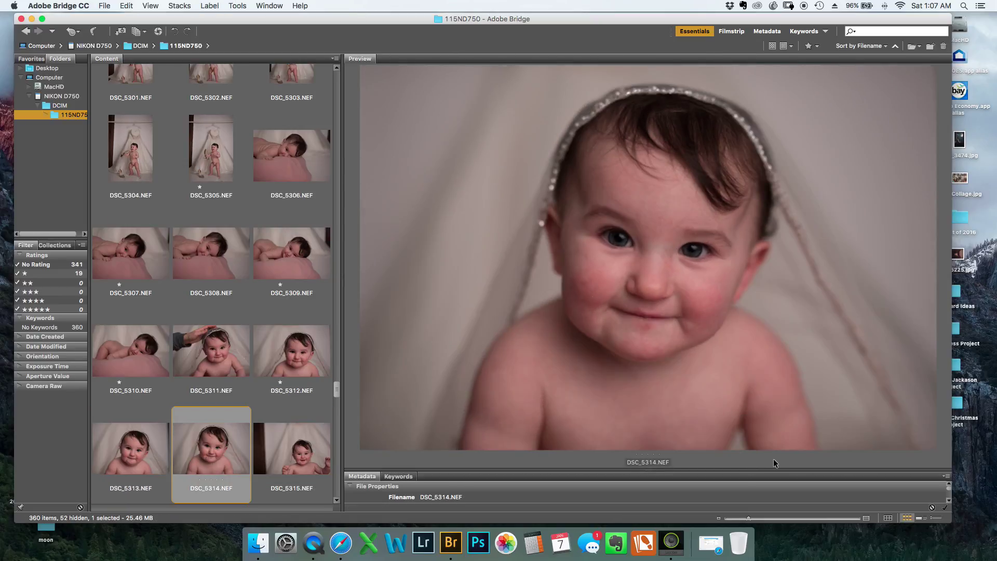
{"action": "key", "text": "super+1"}
Skip DSC_5315.NEF and DSC_5316.NEF and rate the upright veil shot DSC_5317.NEF one star.
{"action": "key", "text": "Right"}
{"action": "key", "text": "Right"}
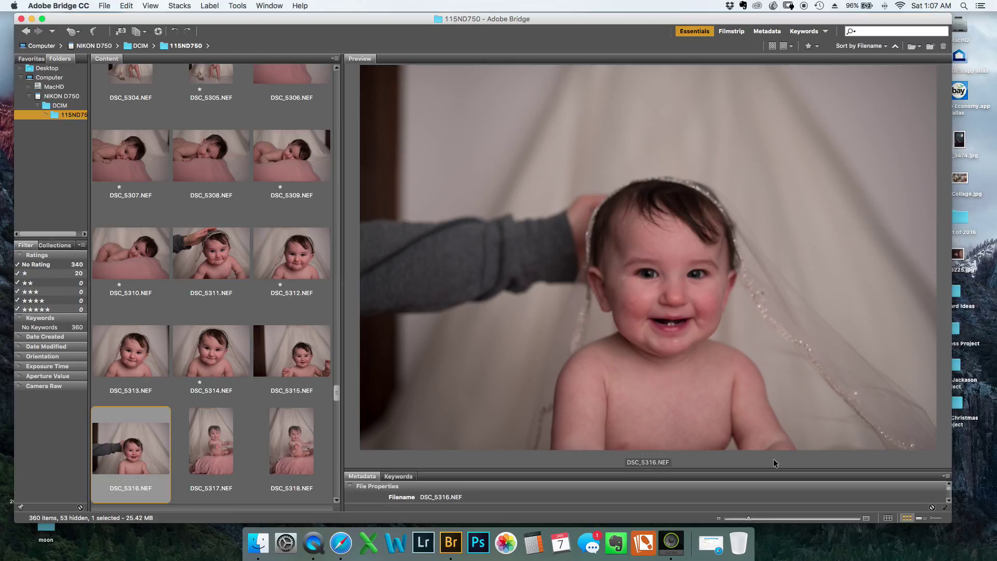
{"action": "key", "text": "Right"}
{"action": "key", "text": "super+1"}
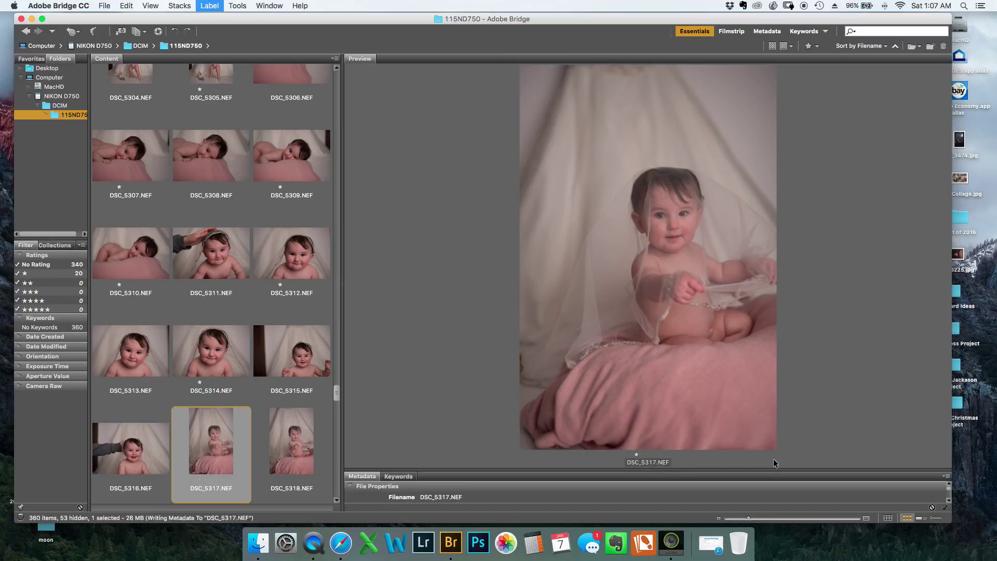
Skip DSC_5318.NEF and rate DSC_5319.NEF and DSC_5320.NEF one star each.
{"action": "key", "text": "Right"}
{"action": "key", "text": "Right"}
{"action": "key", "text": "super+1"}
{"action": "key", "text": "Right"}
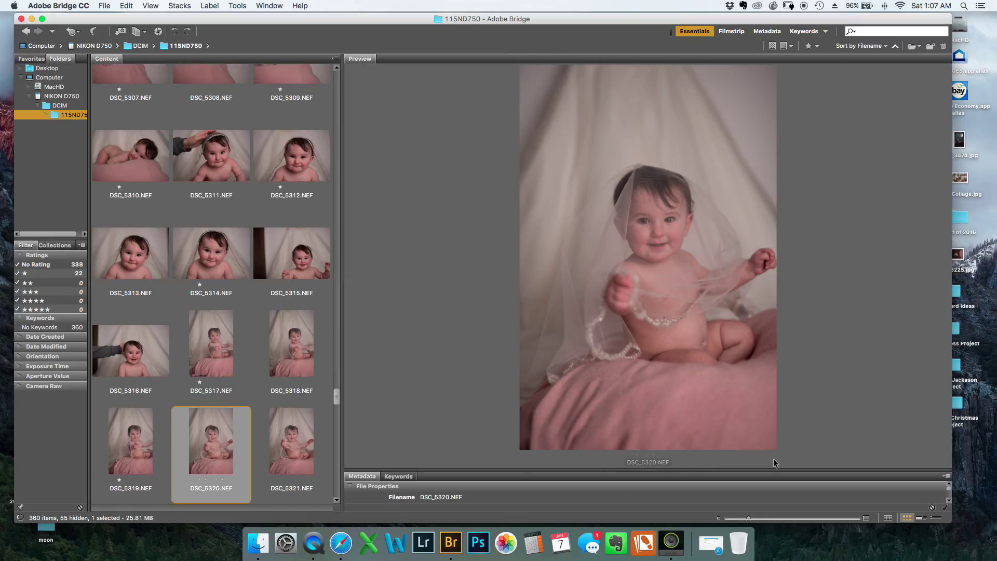
{"action": "key", "text": "super+1"}
Skip DSC_5321.NEF and DSC_5322.NEF and rate DSC_5323.NEF and DSC_5324.NEF one star each.
{"action": "key", "text": "Right"}
{"action": "key", "text": "Right"}
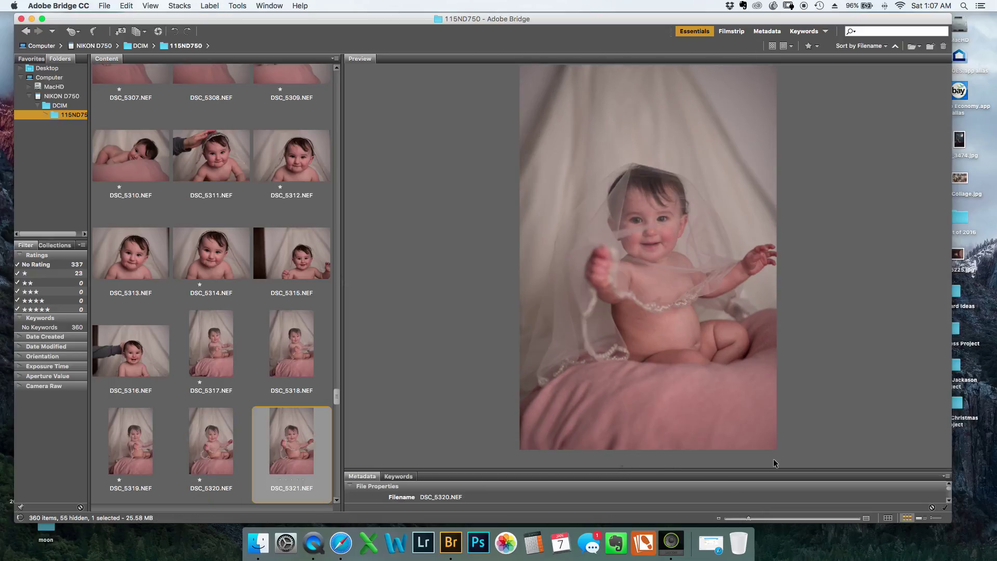
{"action": "key", "text": "Right"}
{"action": "key", "text": "super+1"}
{"action": "key", "text": "Right"}
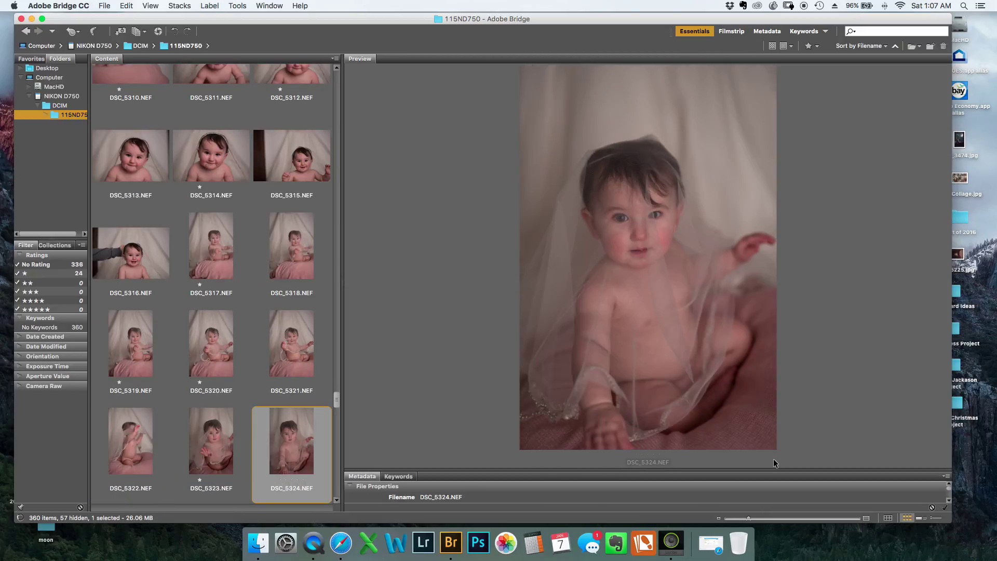
{"action": "key", "text": "super+1"}
Rate DSC_5326.NEF and DSC_5328.NEF one star each, skipping DSC_5325.NEF and DSC_5327.NEF.
{"action": "key", "text": "Right"}
{"action": "key", "text": "Right"}
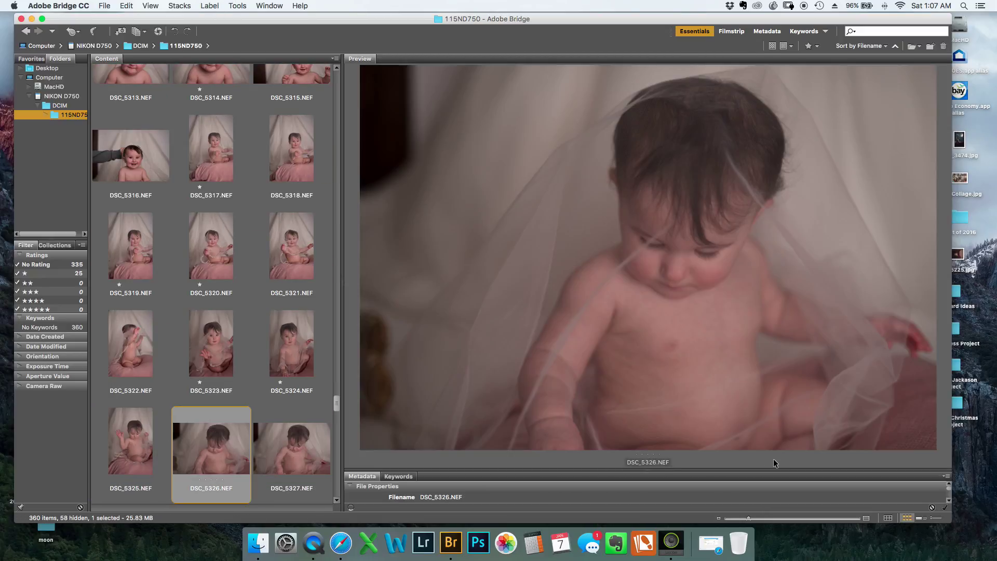
{"action": "key", "text": "super+1"}
{"action": "key", "text": "Right"}
{"action": "key", "text": "Right"}
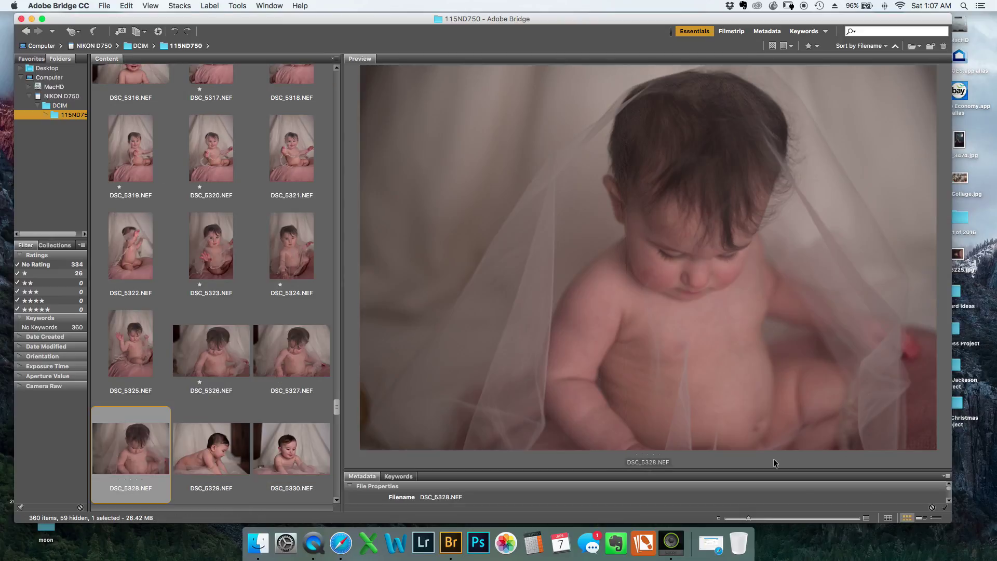
{"action": "key", "text": "super+1"}
Review DSC_5329.NEF through DSC_5331.NEF and rate DSC_5332.NEF and DSC_5333.NEF one star each.
{"action": "key", "text": "Right"}
{"action": "key", "text": "Right"}
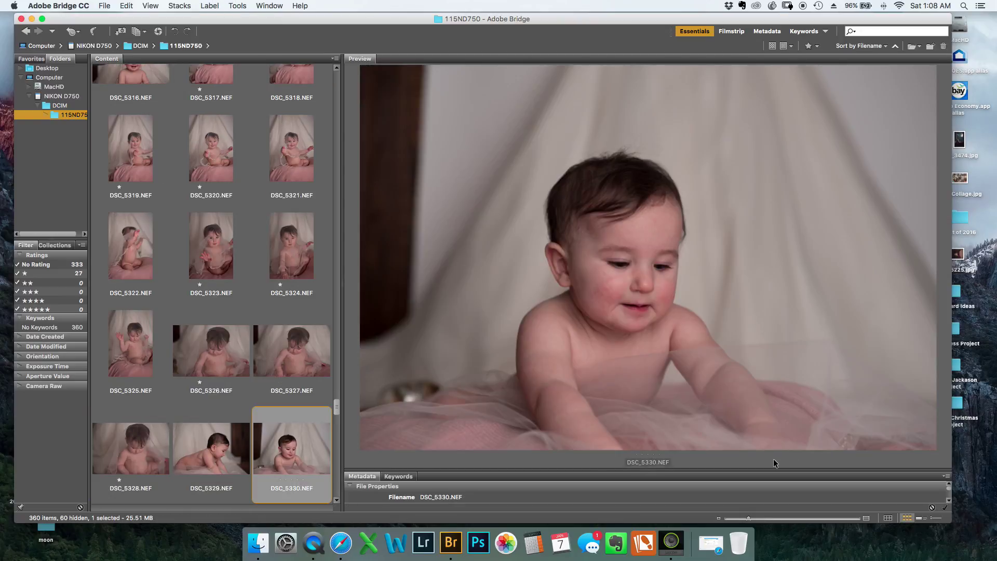
{"action": "key", "text": "Right"}
{"action": "key", "text": "Right"}
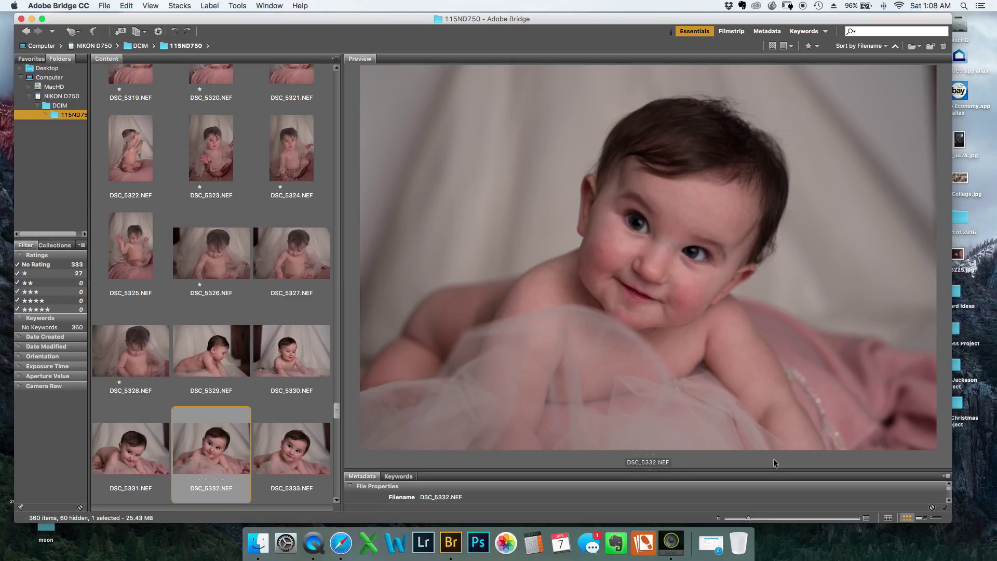
{"action": "key", "text": "super+1"}
{"action": "key", "text": "Right"}
{"action": "key", "text": "super+1"}
Review DSC_5334.NEF through DSC_5336.NEF and rate DSC_5337.NEF one star.
{"action": "key", "text": "Right"}
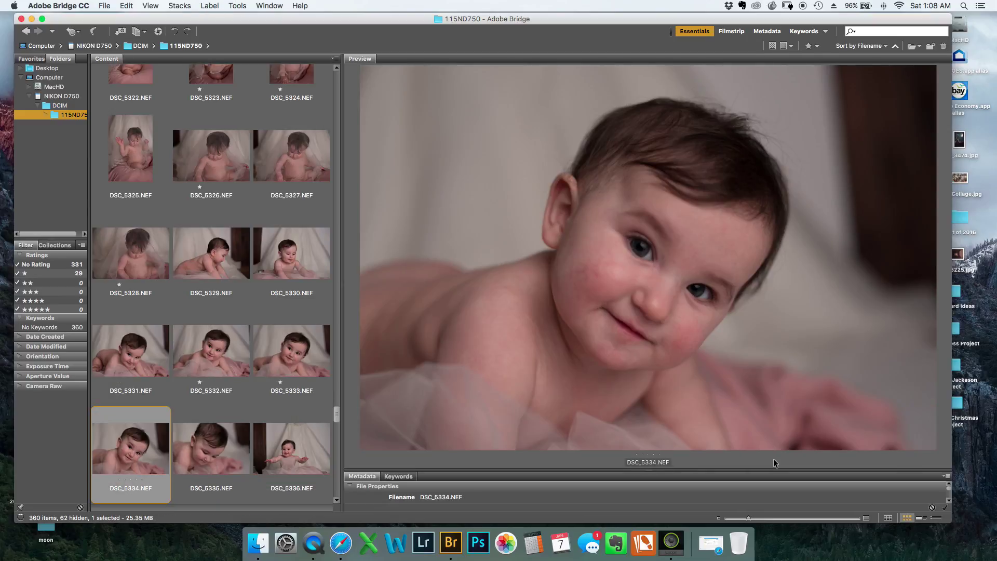
{"action": "key", "text": "Right"}
{"action": "key", "text": "Right"}
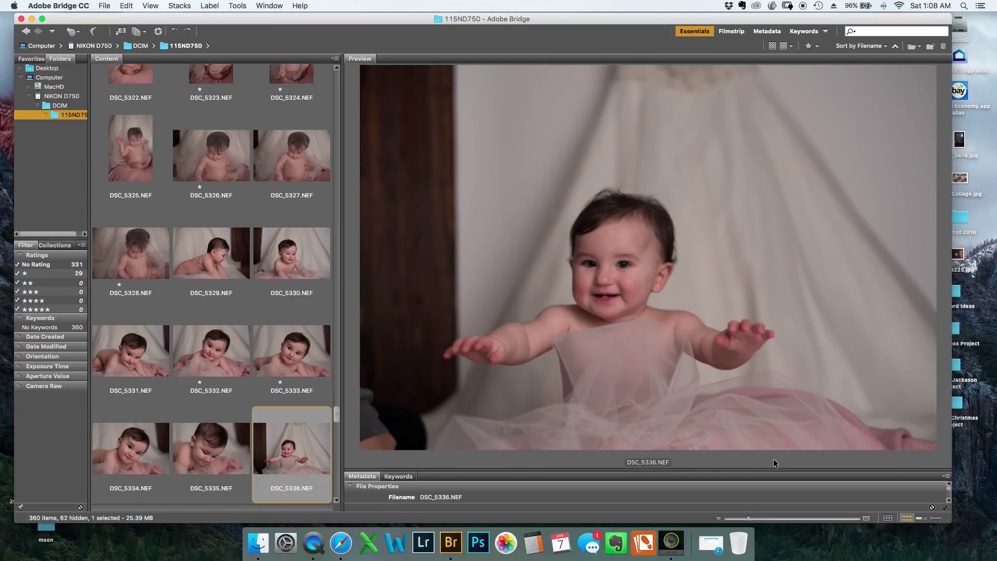
{"action": "key", "text": "Right"}
{"action": "key", "text": "super+1"}
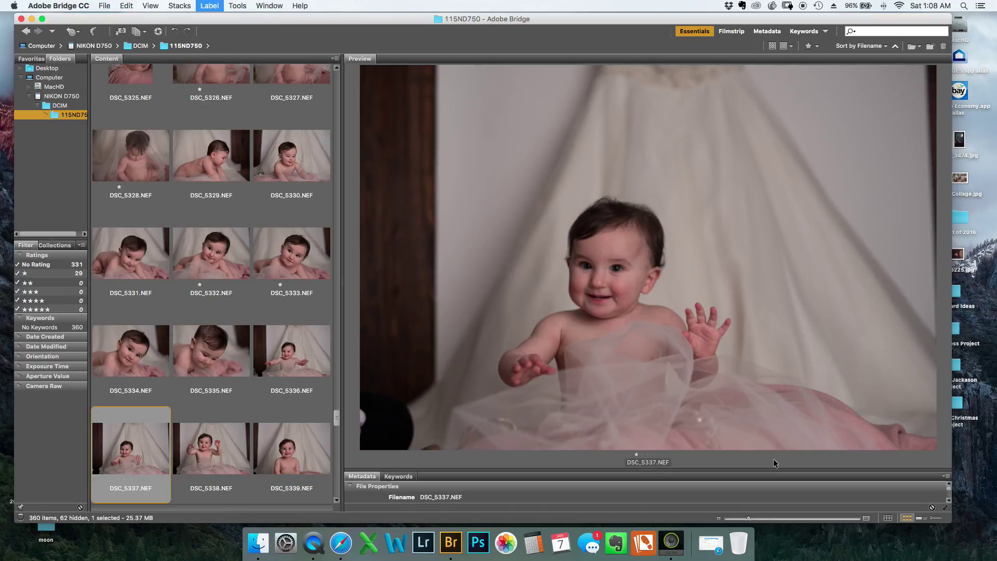
Skip DSC_5338.NEF and rate DSC_5339.NEF and DSC_5340.NEF one star each.
{"action": "key", "text": "Right"}
{"action": "key", "text": "Right"}
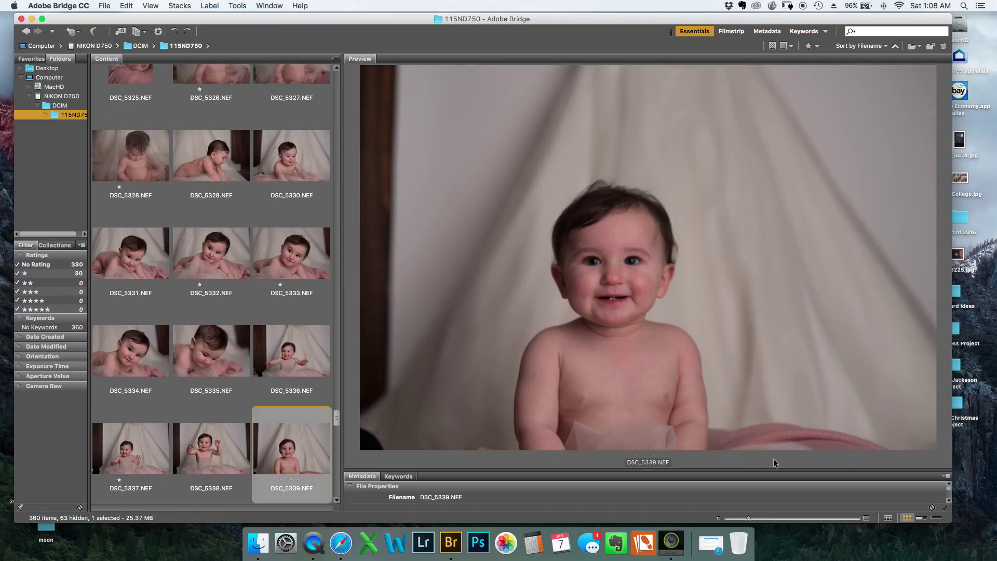
{"action": "key", "text": "super+1"}
{"action": "key", "text": "Right"}
{"action": "key", "text": "super+1"}
Check DSC_5341.NEF and DSC_5342.NEF and compare the portraits of the older girl, DSC_5343.NEF to DSC_5345.NEF.
{"action": "key", "text": "Right"}
{"action": "key", "text": "Right"}
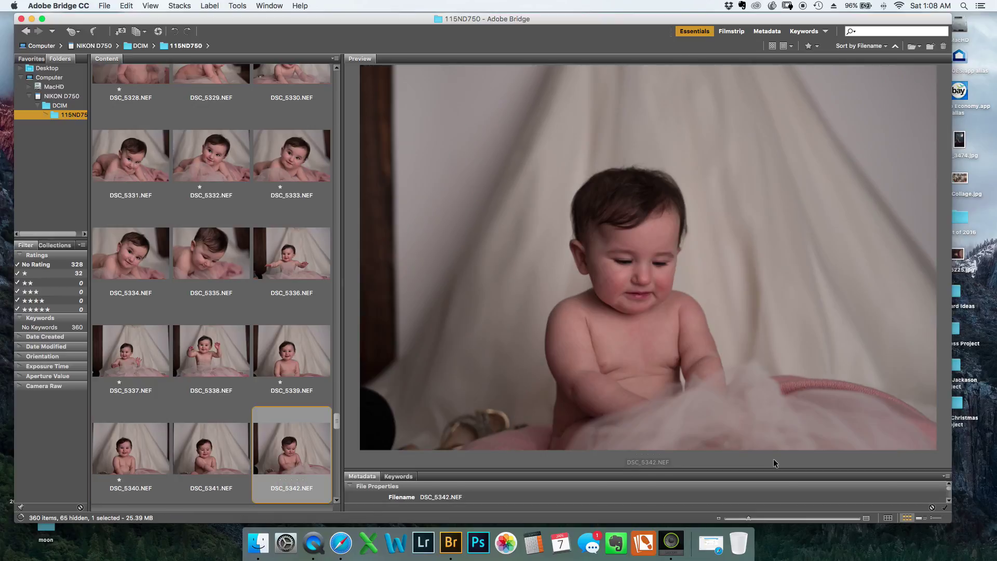
{"action": "key", "text": "Right"}
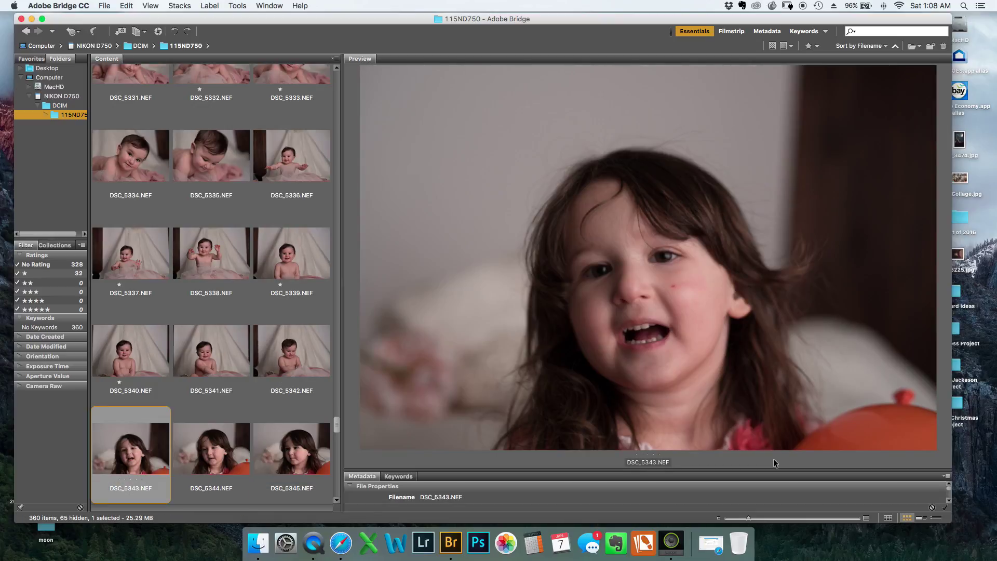
{"action": "key", "text": "Right"}
{"action": "key", "text": "Right"}
{"action": "key", "text": "Left"}
{"action": "key", "text": "Left"}
{"action": "key", "text": "Right"}
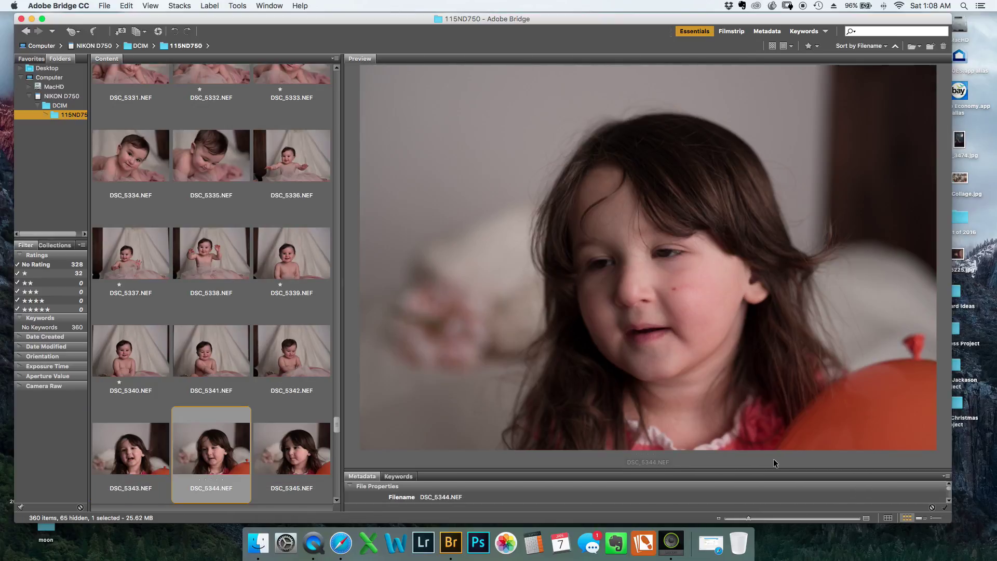
Move past the girl's portraits and rate the baby shots DSC_5346.NEF and DSC_5347.NEF one star each.
{"action": "key", "text": "Right"}
{"action": "key", "text": "Right"}
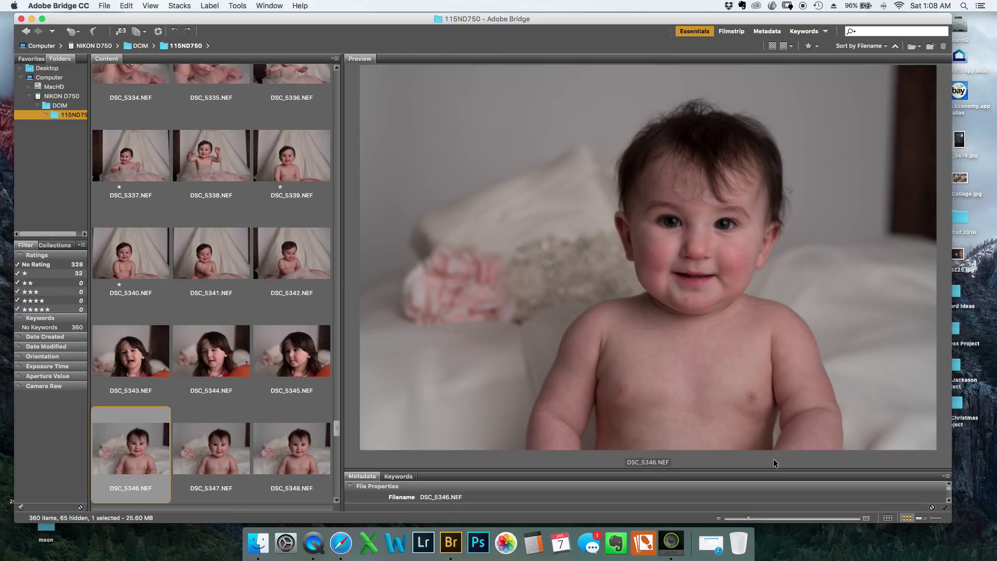
{"action": "key", "text": "super+1"}
{"action": "key", "text": "Right"}
{"action": "key", "text": "super+1"}
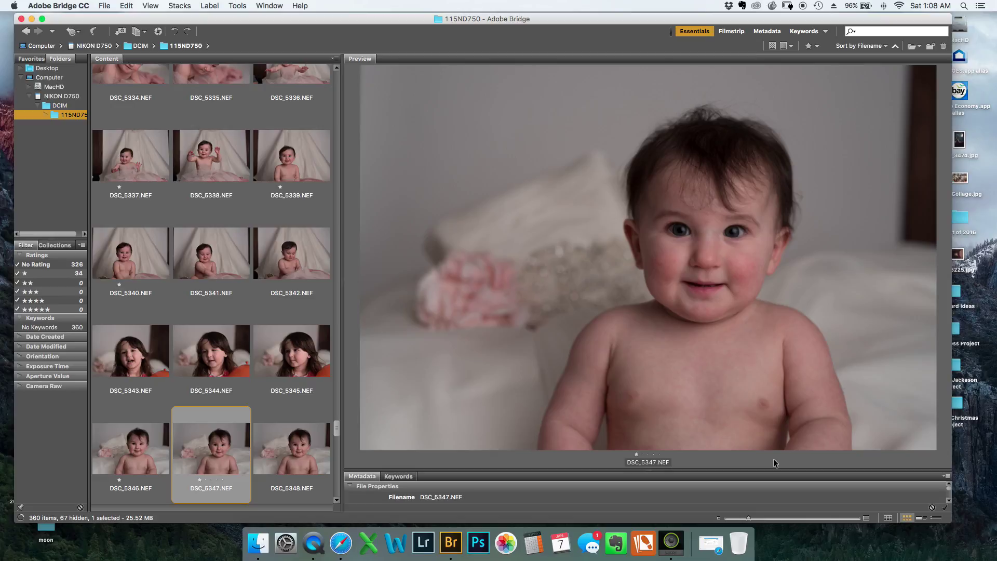
Review the sitting baby portraits from DSC_5348.NEF through DSC_5357.NEF for sharpness and expression.
{"action": "key", "text": "Right"}
{"action": "key", "text": "Right"}
{"action": "key", "text": "Left"}
{"action": "key", "text": "Right"}
{"action": "key", "text": "Right"}
{"action": "key", "text": "Right"}
{"action": "key", "text": "Right"}
{"action": "key", "text": "Right"}
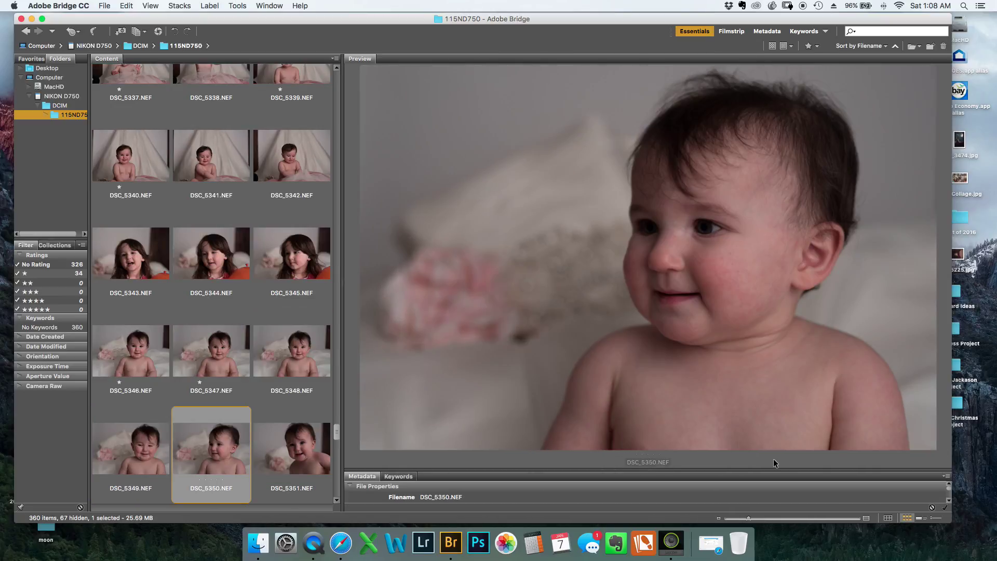
{"action": "key", "text": "Right"}
{"action": "key", "text": "Right"}
{"action": "key", "text": "Right"}
{"action": "key", "text": "Right"}
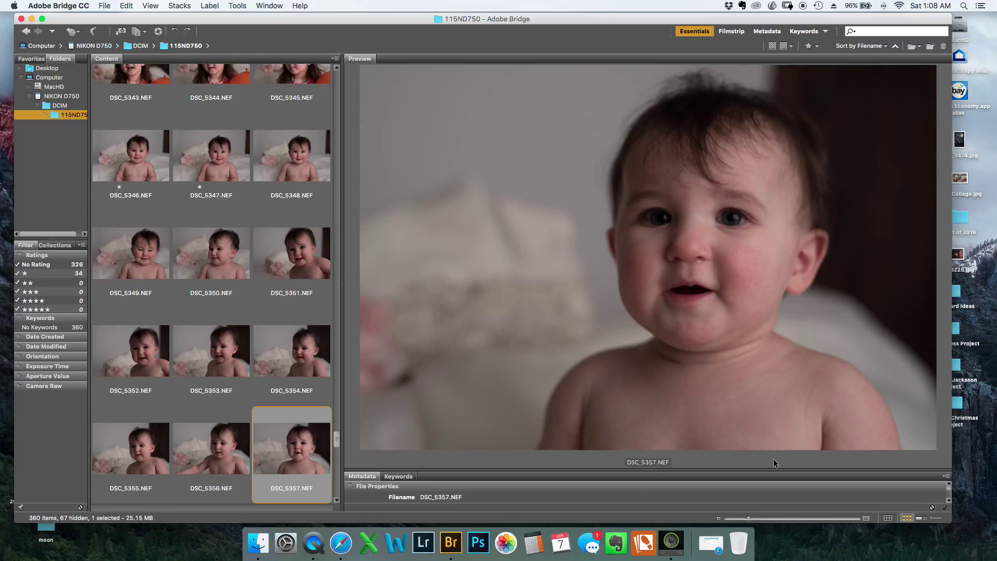
Compare DSC_5357.NEF with DSC_5358.NEF and view the remaining sitting portraits up to DSC_5361.NEF.
{"action": "key", "text": "Right"}
{"action": "key", "text": "Left"}
{"action": "key", "text": "Right"}
{"action": "key", "text": "Right"}
{"action": "key", "text": "Right"}
{"action": "key", "text": "Right"}
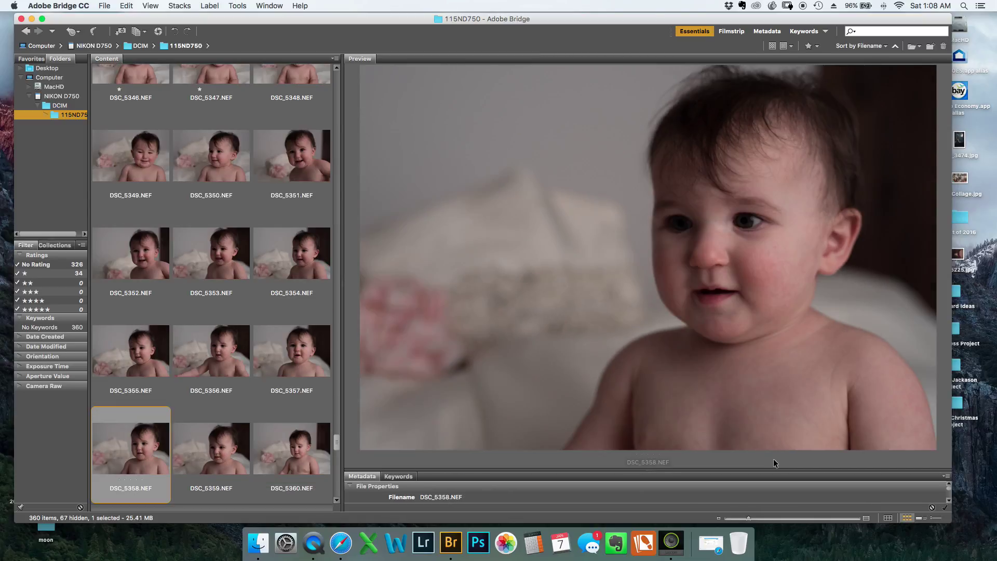
{"action": "key", "text": "Right"}
{"action": "key", "text": "Right"}
{"action": "key", "text": "Right"}
Review the shots of the baby lying on the white dress, from DSC_5362.NEF through DSC_5378.NEF.
{"action": "key", "text": "Right"}
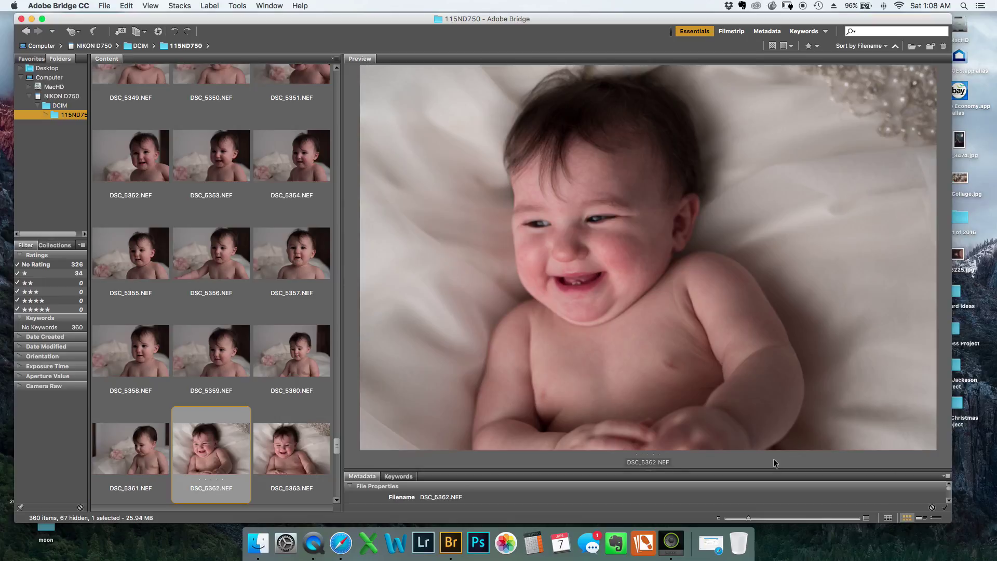
{"action": "key", "text": "Right"}
{"action": "key", "text": "Right"}
{"action": "key", "text": "Right"}
{"action": "key", "text": "Right"}
{"action": "key", "text": "Right"}
{"action": "key", "text": "Right"}
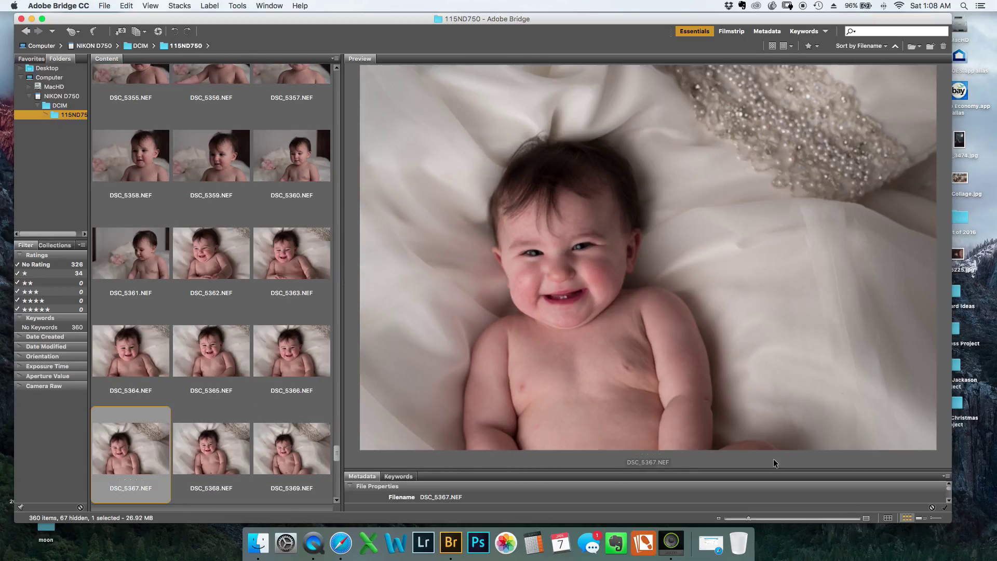
{"action": "key", "text": "Right"}
{"action": "key", "text": "Right"}
{"action": "key", "text": "Right"}
{"action": "key", "text": "Right"}
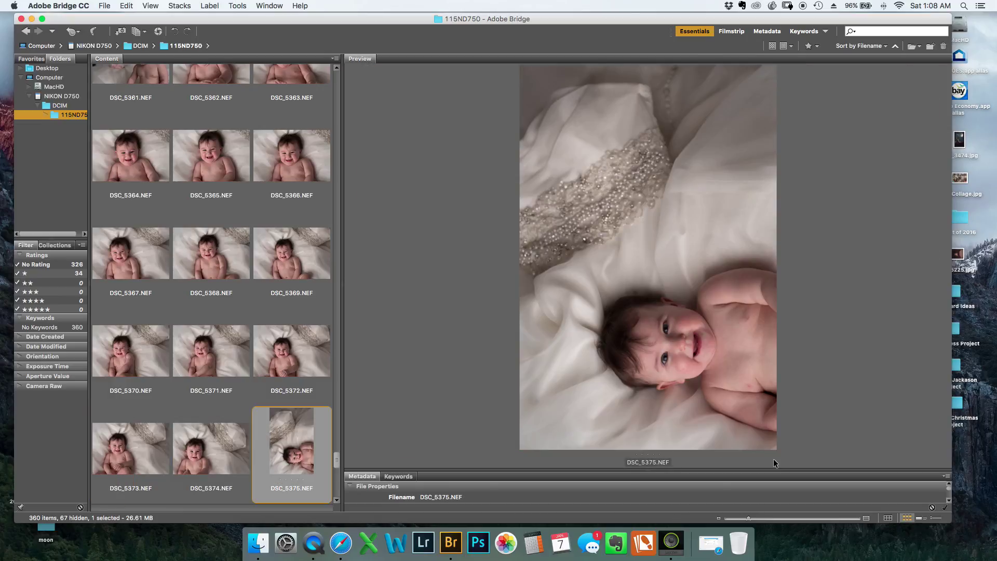
{"action": "key", "text": "Right"}
{"action": "key", "text": "Right"}
{"action": "key", "text": "Right"}
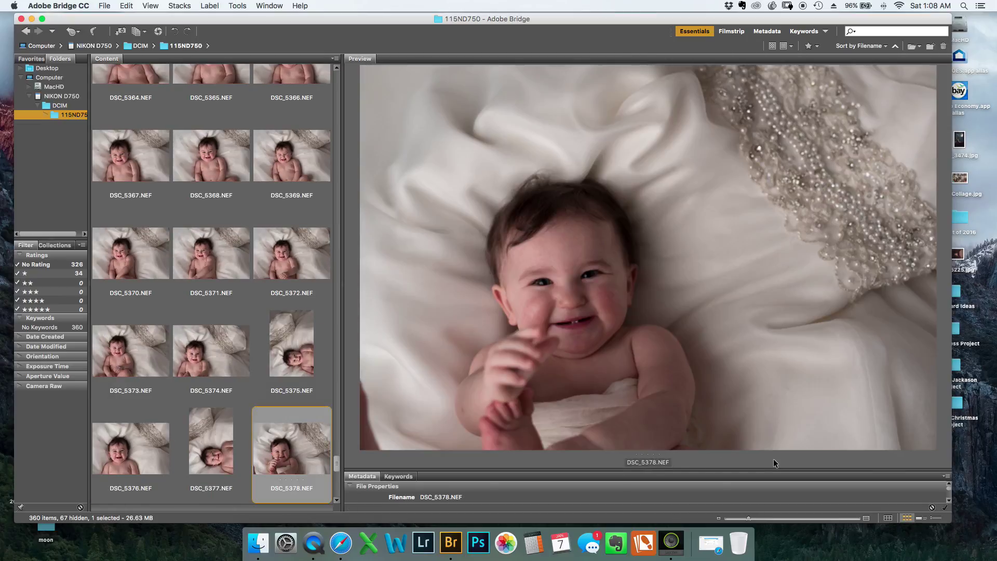
Compare the lying-baby shots from DSC_5378.NEF onward and rate DSC_5379.NEF and DSC_5382.NEF one star each.
{"action": "key", "text": "Right"}
{"action": "key", "text": "Left"}
{"action": "key", "text": "Right"}
{"action": "key", "text": "super+1"}
{"action": "key", "text": "Right"}
{"action": "key", "text": "Right"}
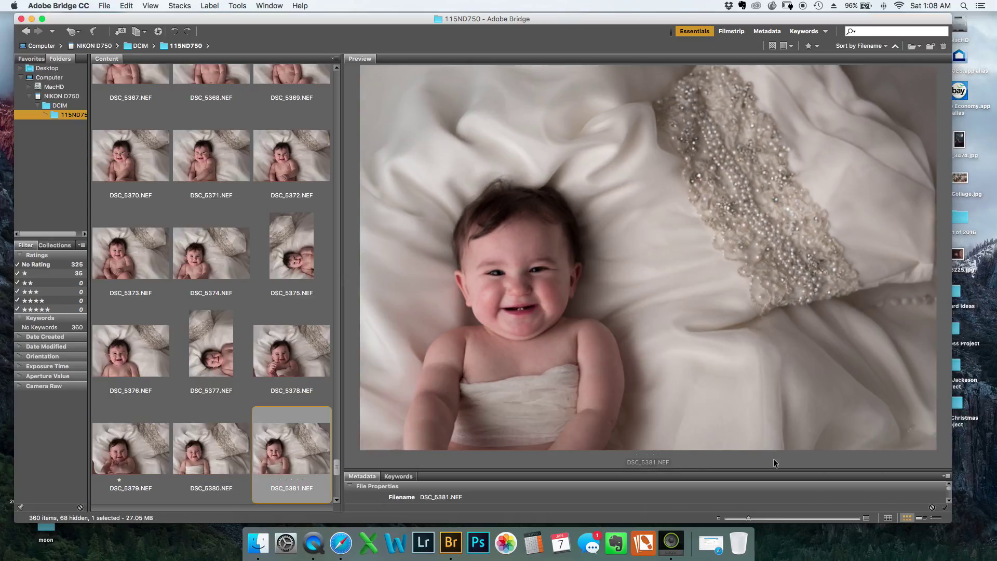
{"action": "key", "text": "Right"}
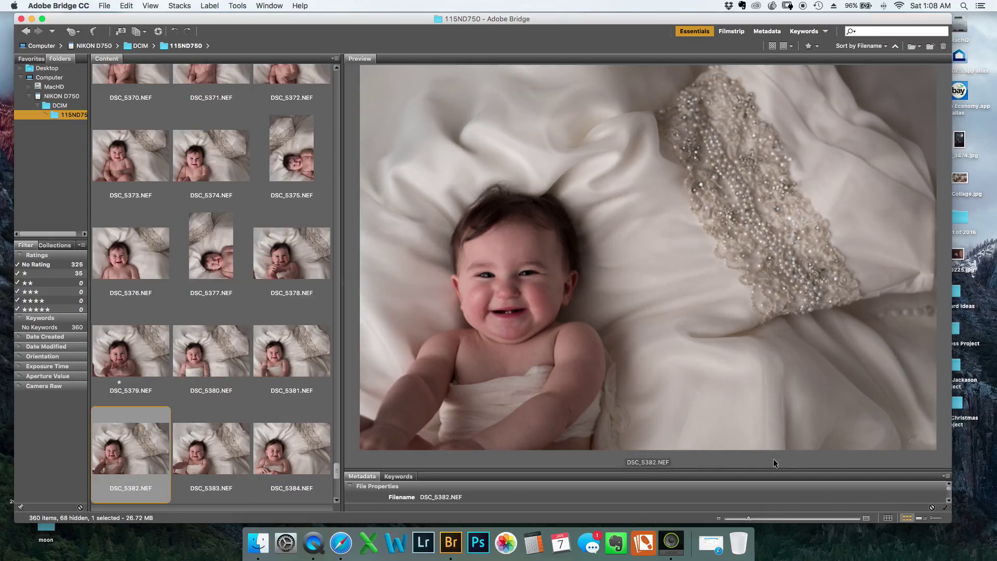
{"action": "key", "text": "super+1"}
Review the shots from DSC_5383.NEF through DSC_5389.NEF and rate DSC_5389.NEF one star.
{"action": "key", "text": "Right"}
{"action": "key", "text": "Right"}
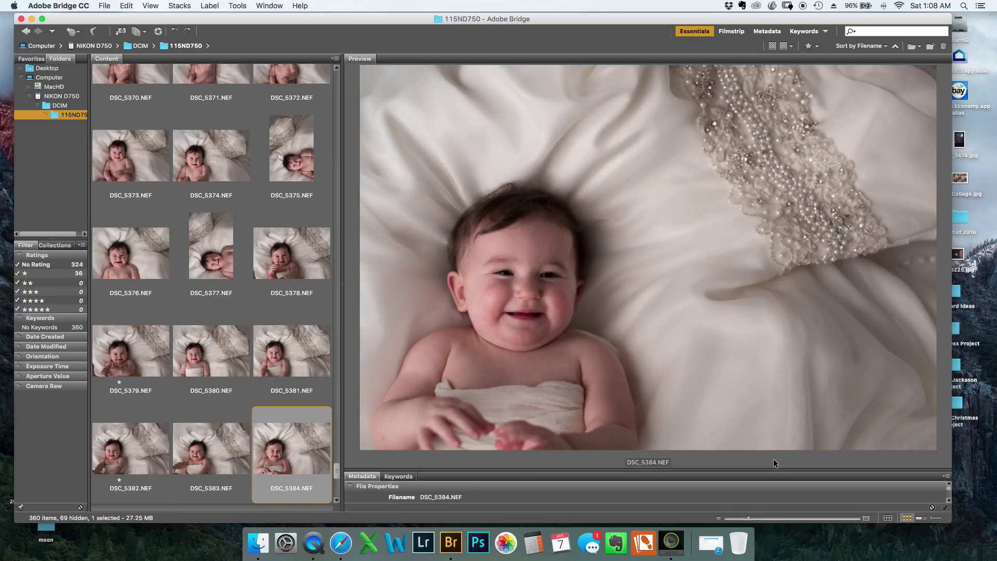
{"action": "key", "text": "Right"}
{"action": "key", "text": "Right"}
{"action": "key", "text": "Right"}
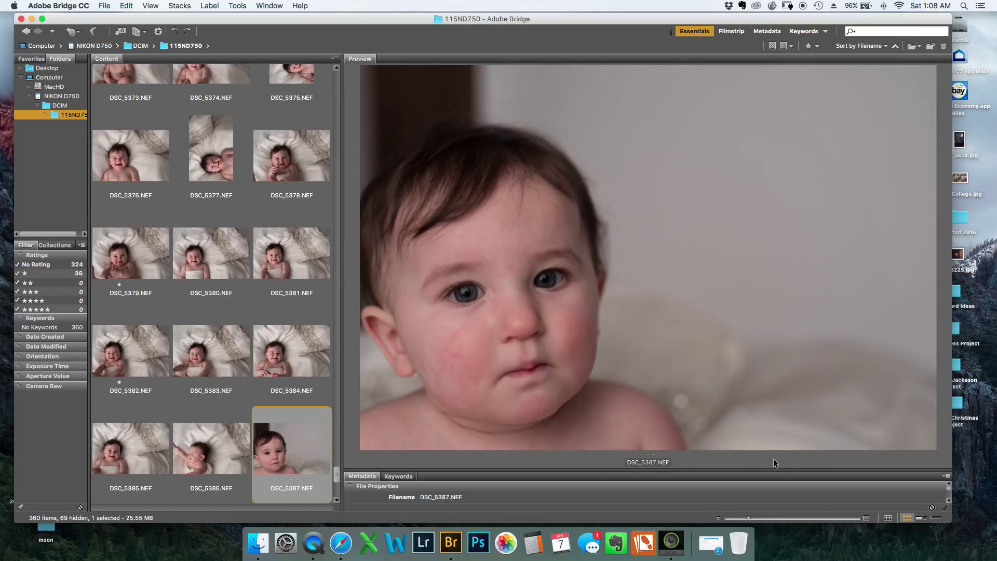
{"action": "key", "text": "Right"}
{"action": "key", "text": "Right"}
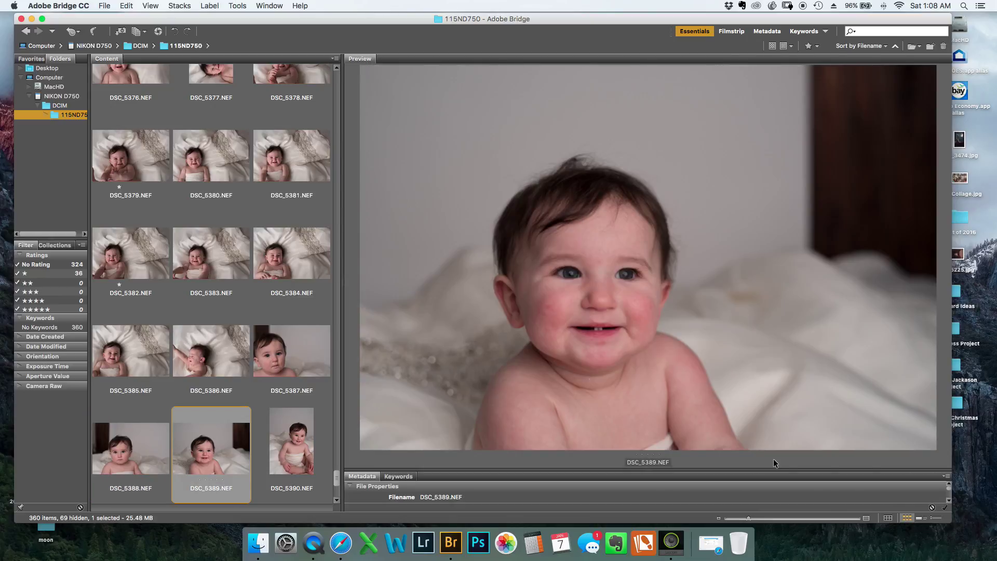
{"action": "key", "text": "super+1"}
Compare the sitting portraits DSC_5390.NEF through DSC_5394.NEF and rate DSC_5390.NEF and DSC_5393.NEF one star each.
{"action": "key", "text": "Right"}
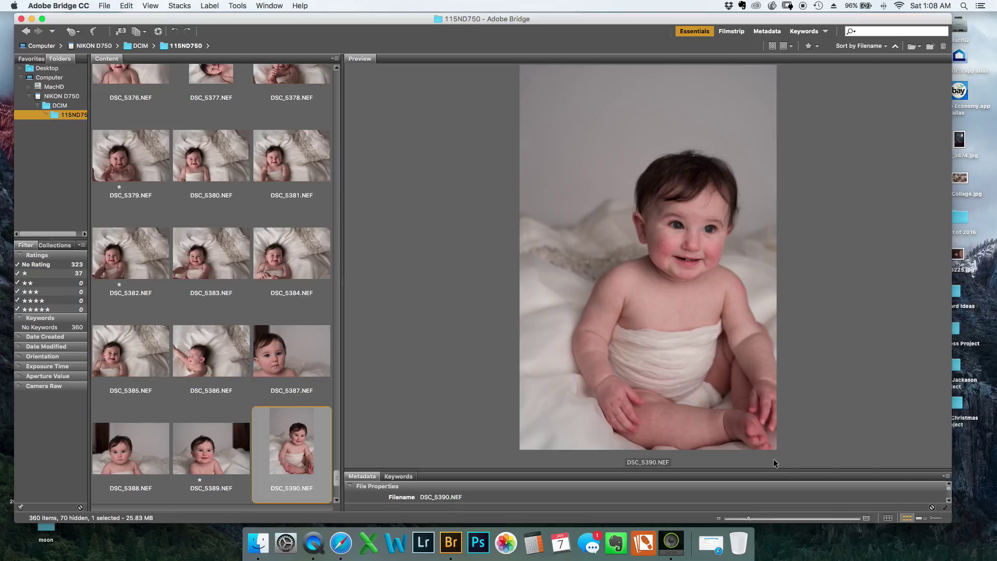
{"action": "key", "text": "Right"}
{"action": "key", "text": "Left"}
{"action": "key", "text": "super+1"}
{"action": "key", "text": "Right"}
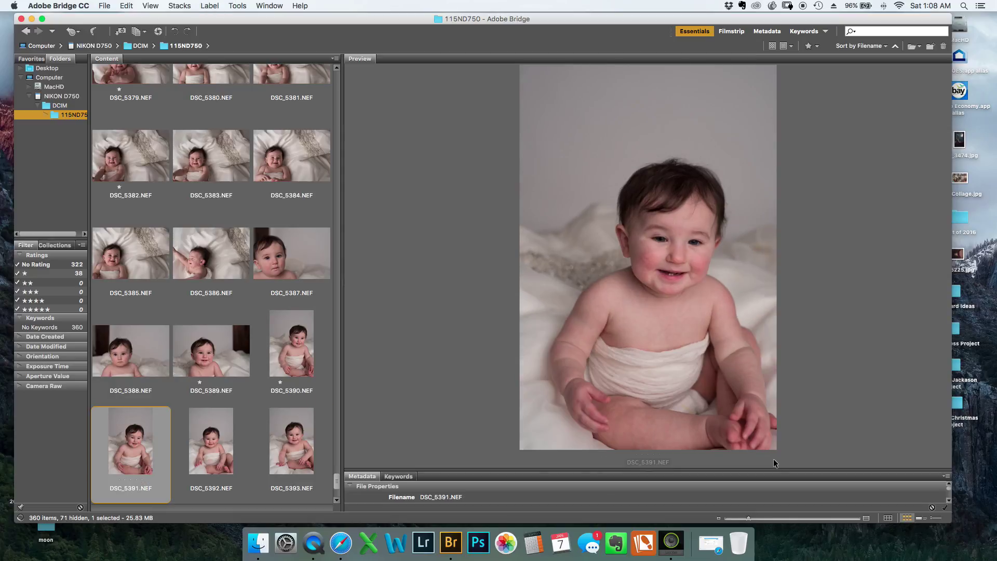
{"action": "key", "text": "Right"}
{"action": "key", "text": "Right"}
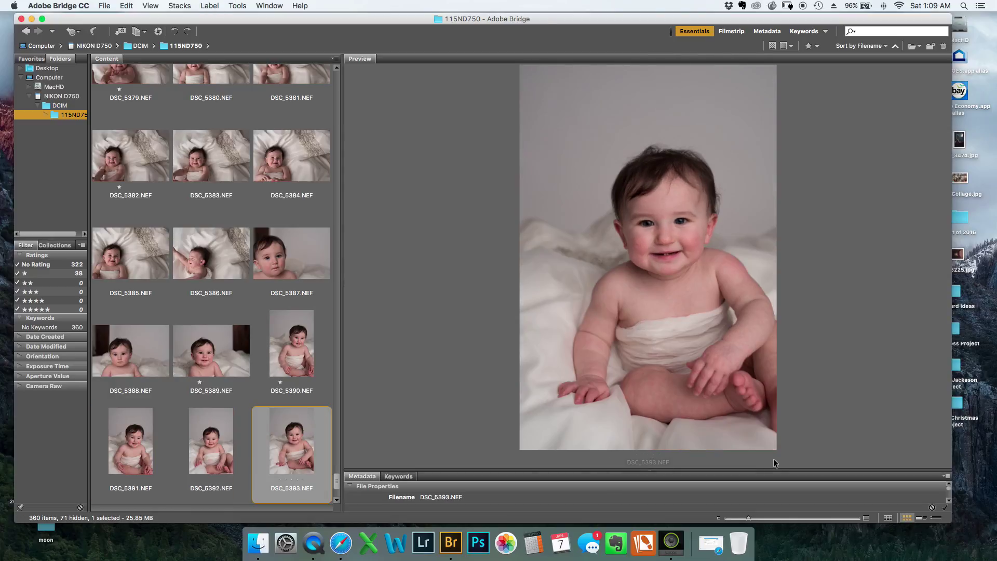
{"action": "key", "text": "Right"}
{"action": "key", "text": "Left"}
{"action": "key", "text": "super+1"}
Review the remaining baby portraits from DSC_5394.NEF through the last shot, DSC_5399.NEF.
{"action": "key", "text": "Right"}
{"action": "key", "text": "Right"}
{"action": "key", "text": "Right"}
{"action": "key", "text": "Right"}
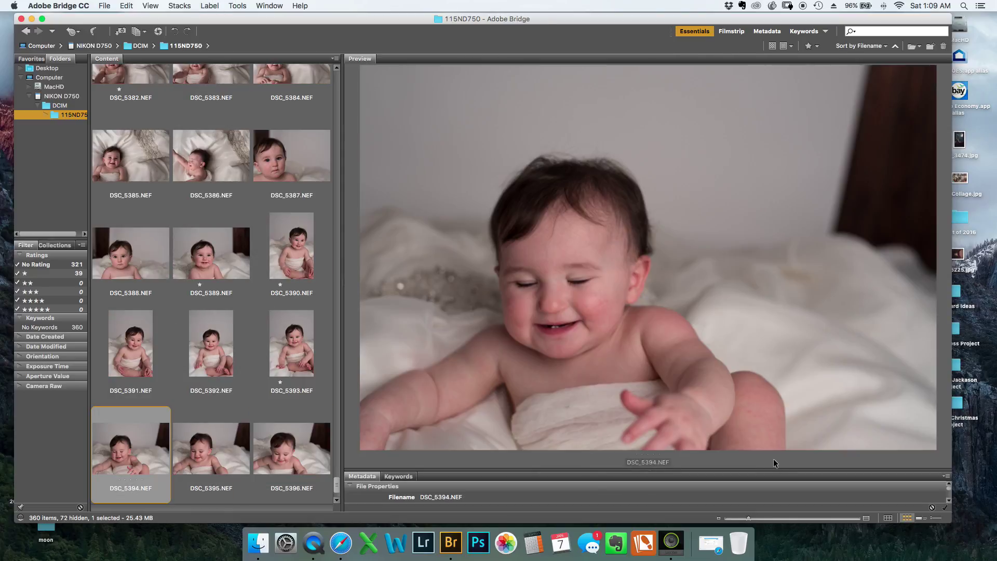
{"action": "key", "text": "Right"}
{"action": "key", "text": "Right"}
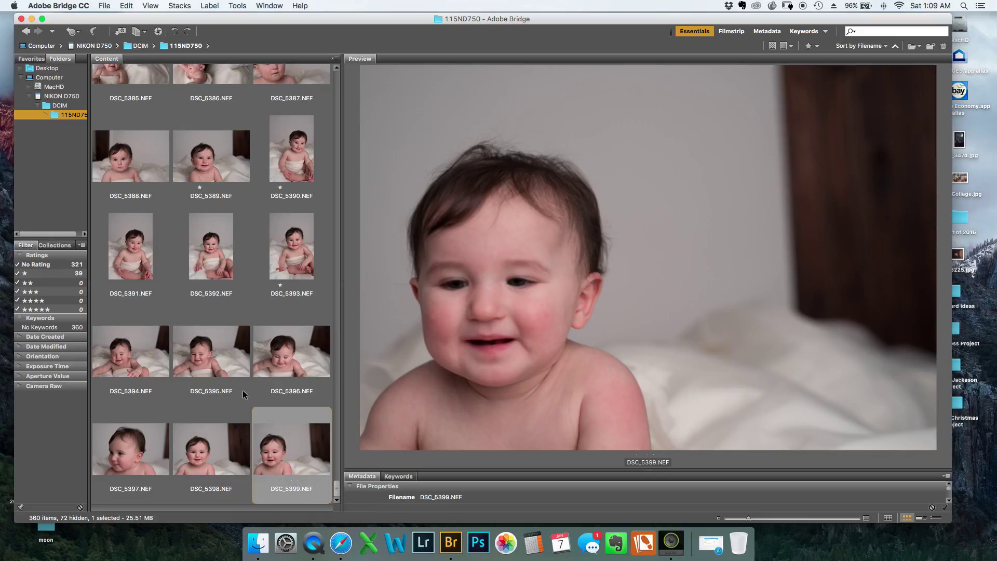
Filter the folder by rating so that only the one-star photos are listed.
{"action": "scroll", "coordinate": [242, 394], "scroll_direction": "up", "scroll_amount": 15}
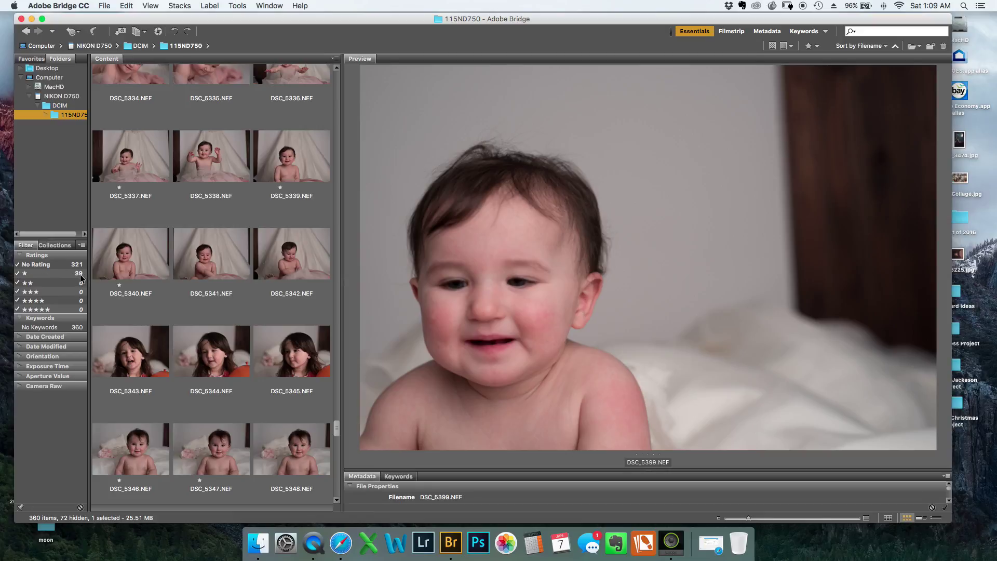
{"action": "left_click", "coordinate": [26, 273]}
{"action": "left_click", "coordinate": [24, 308]}
{"action": "left_click", "coordinate": [36, 273]}
{"action": "left_click", "coordinate": [23, 273]}
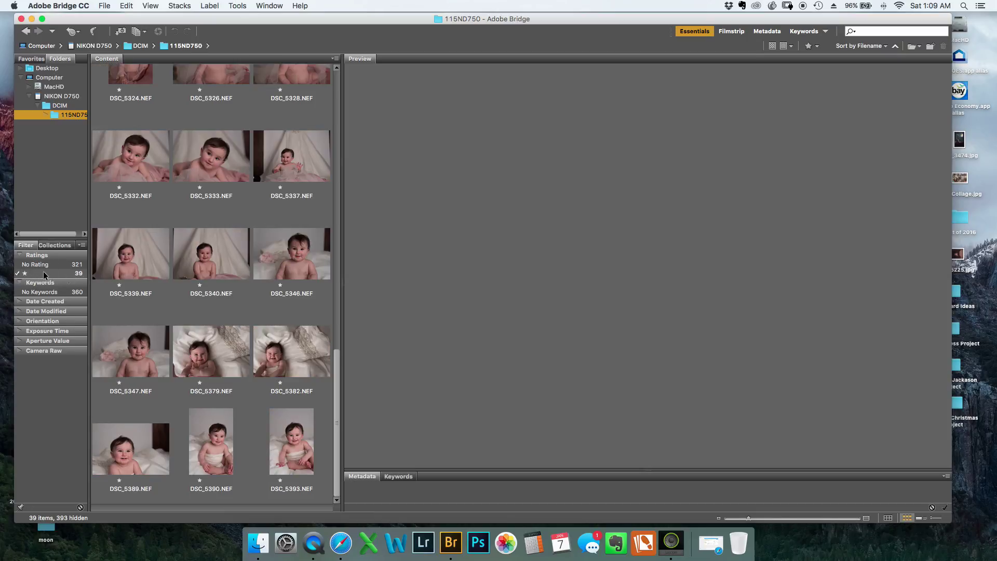
Look over the whole set of one-star photos and preview the first one, DSC_5246.NEF.
{"action": "scroll", "coordinate": [250, 307], "scroll_direction": "up", "scroll_amount": 15}
{"action": "scroll", "coordinate": [242, 223], "scroll_direction": "down", "scroll_amount": 5}
{"action": "scroll", "coordinate": [242, 226], "scroll_direction": "up", "scroll_amount": 5}
{"action": "scroll", "coordinate": [244, 234], "scroll_direction": "down", "scroll_amount": 5}
{"action": "scroll", "coordinate": [251, 257], "scroll_direction": "up", "scroll_amount": 5}
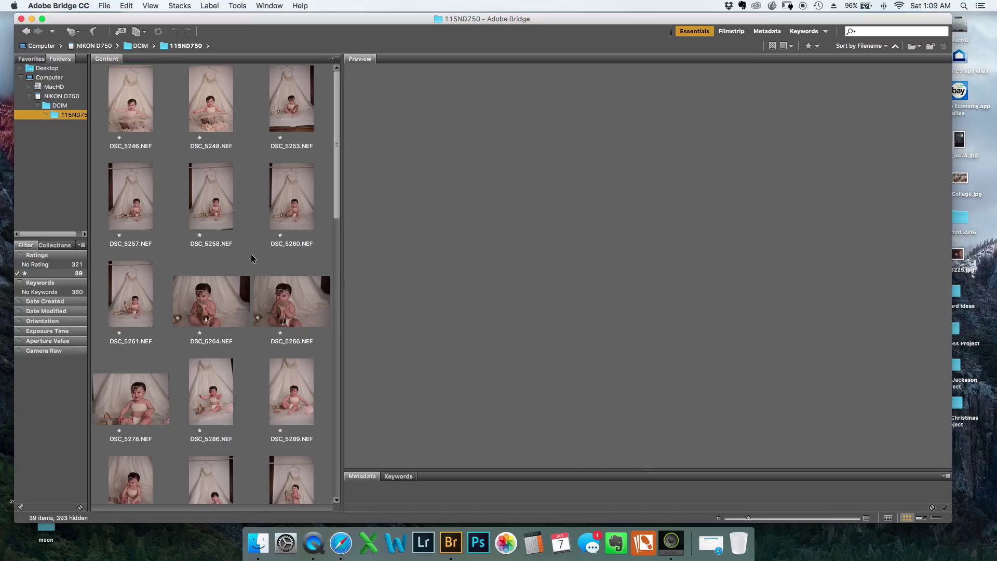
{"action": "left_click", "coordinate": [141, 118]}
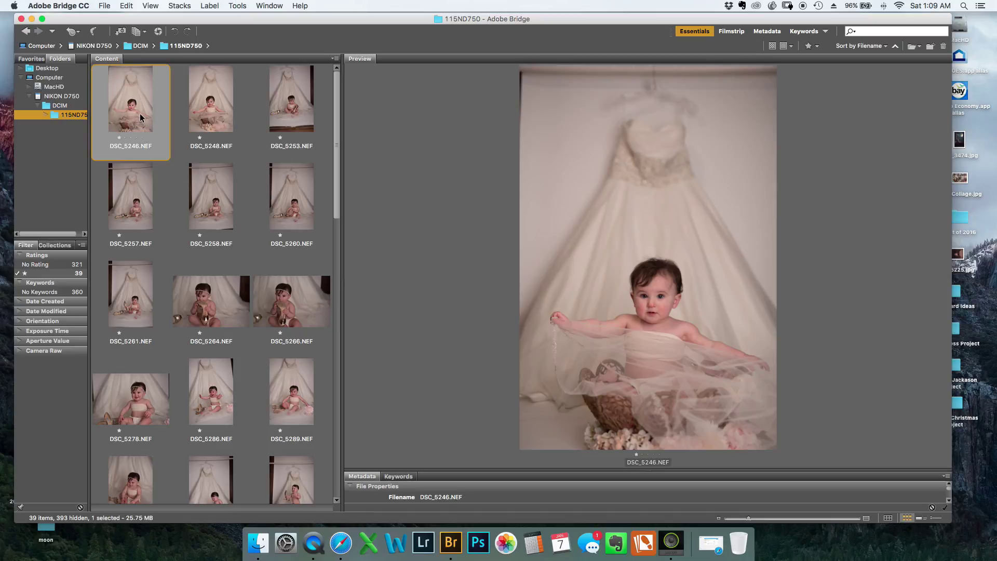
{"action": "scroll", "coordinate": [227, 225], "scroll_direction": "down", "scroll_amount": 10}
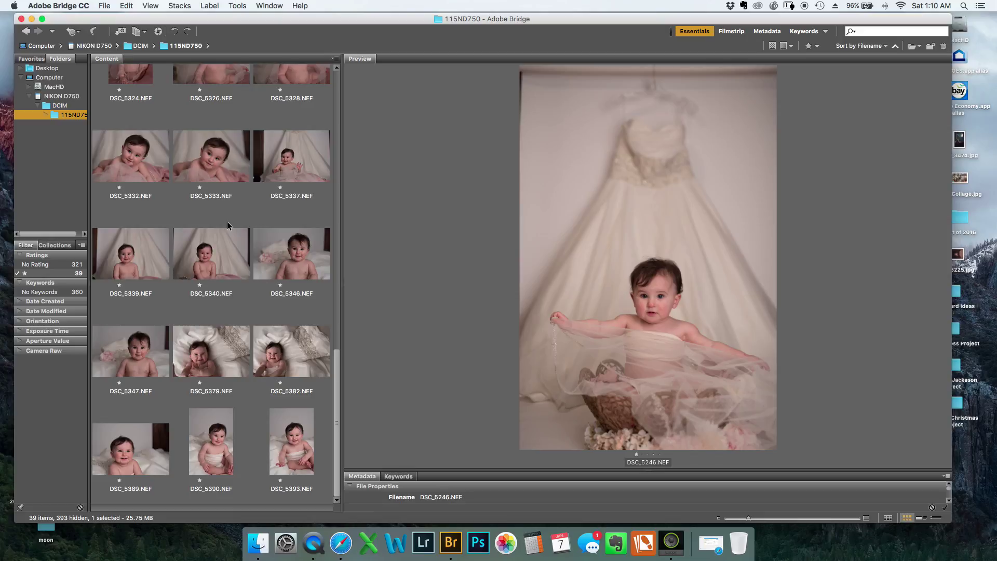
{"action": "scroll", "coordinate": [228, 225], "scroll_direction": "up", "scroll_amount": 5}
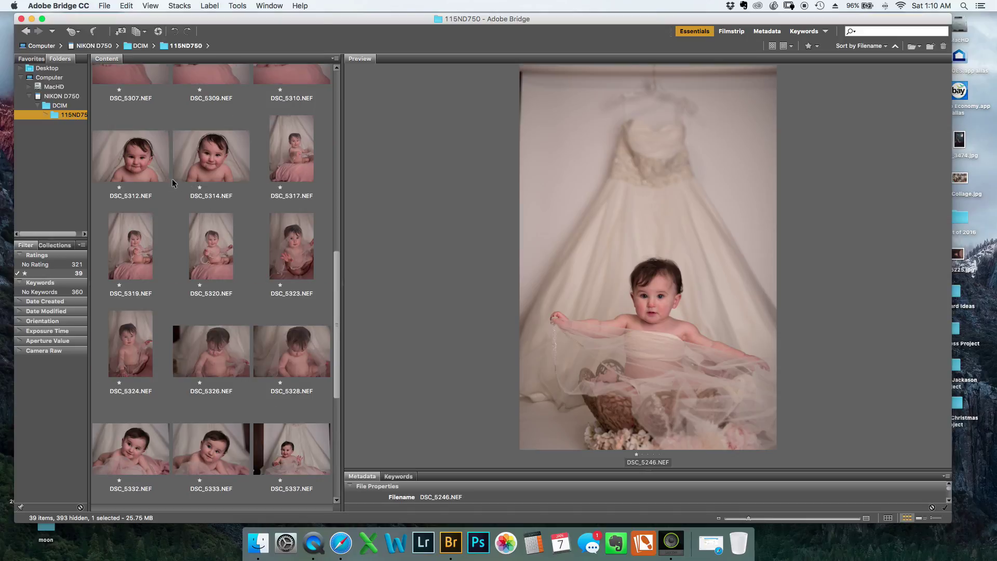
Compare the veil close-ups DSC_5312.NEF and DSC_5314.NEF in the preview.
{"action": "left_click", "coordinate": [167, 176]}
{"action": "left_click", "coordinate": [213, 170]}
{"action": "left_click", "coordinate": [131, 166]}
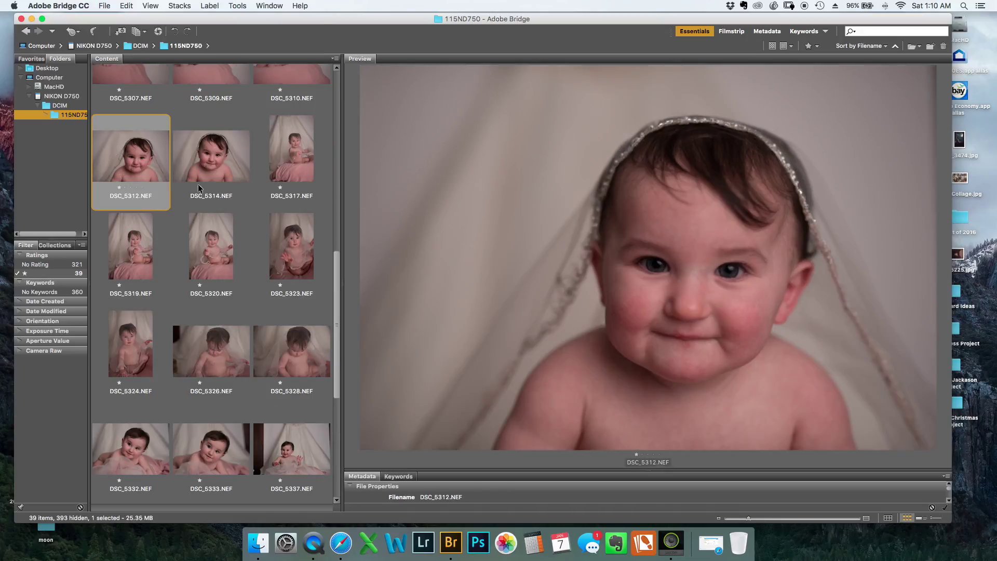
Compare the shoe photos DSC_5264.NEF and DSC_5266.NEF, magnifying the baby's eye with the loupe to judge sharpness.
{"action": "scroll", "coordinate": [201, 188], "scroll_direction": "up", "scroll_amount": 5}
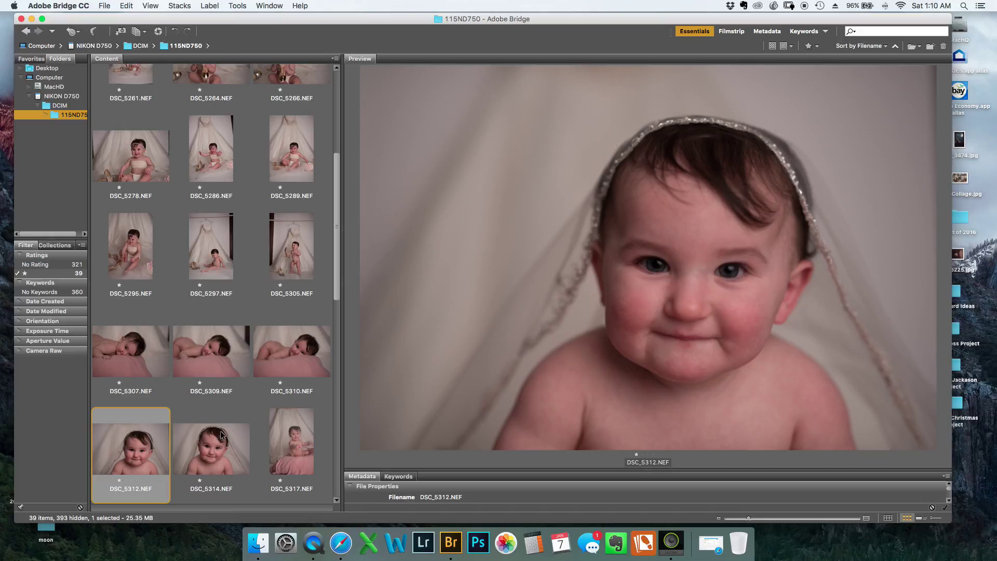
{"action": "scroll", "coordinate": [243, 452], "scroll_direction": "up", "scroll_amount": 4}
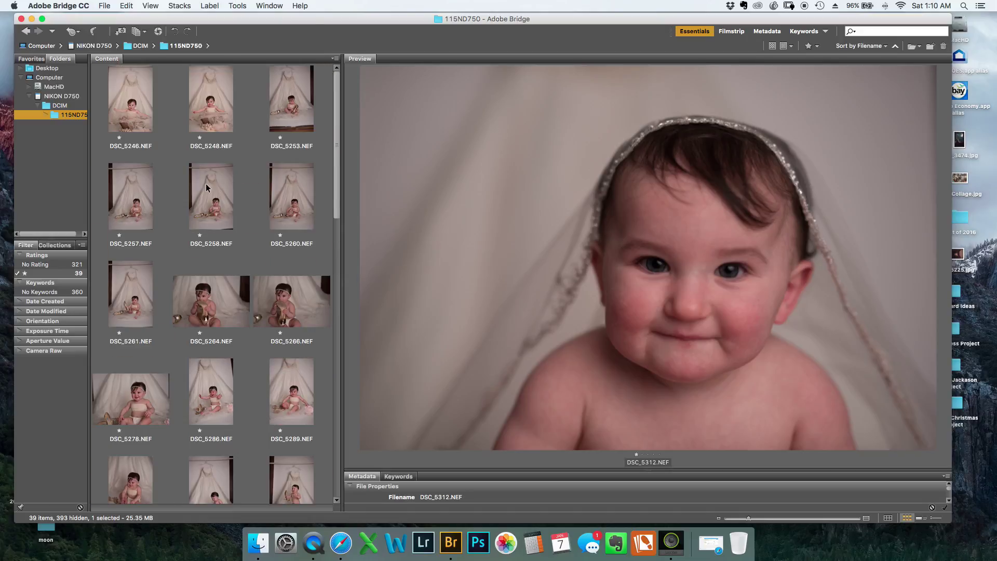
{"action": "left_click", "coordinate": [217, 307]}
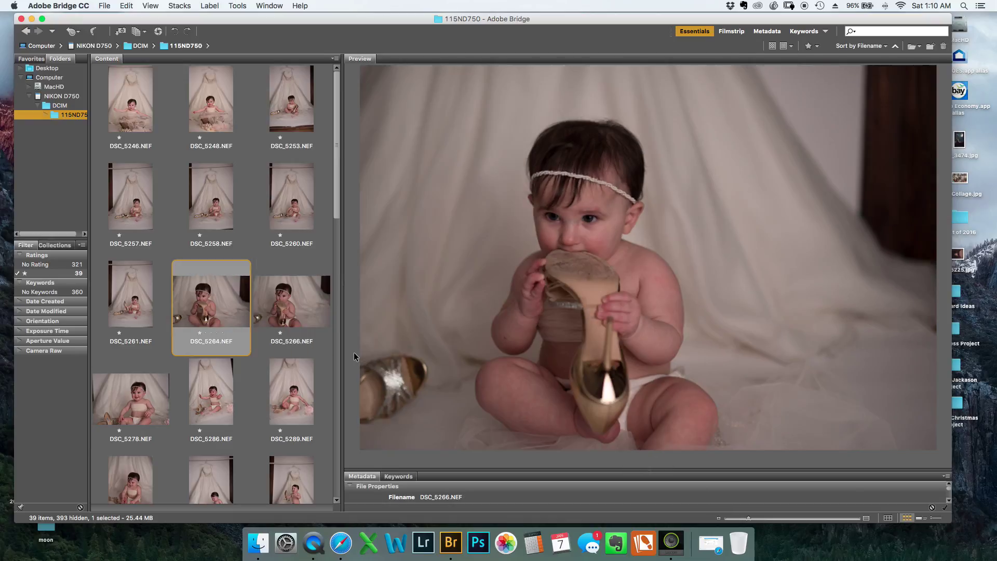
{"action": "key", "text": "Right"}
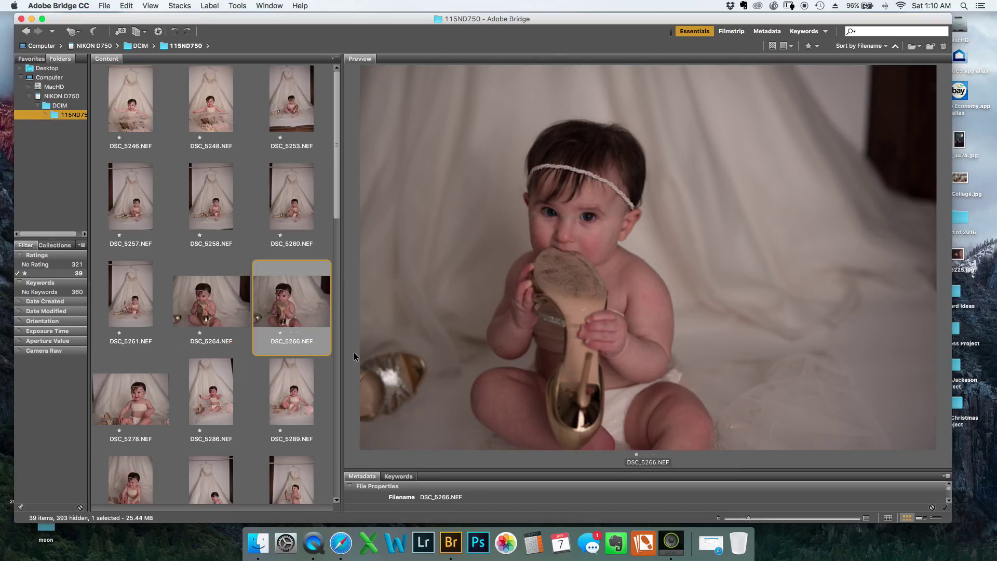
{"action": "left_click", "coordinate": [590, 220]}
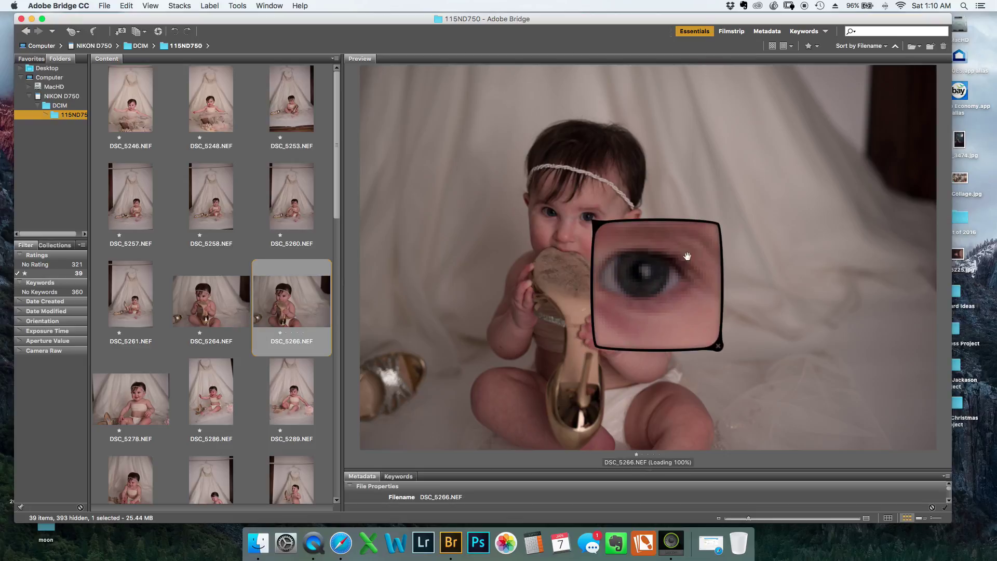
{"action": "left_click", "coordinate": [187, 303]}
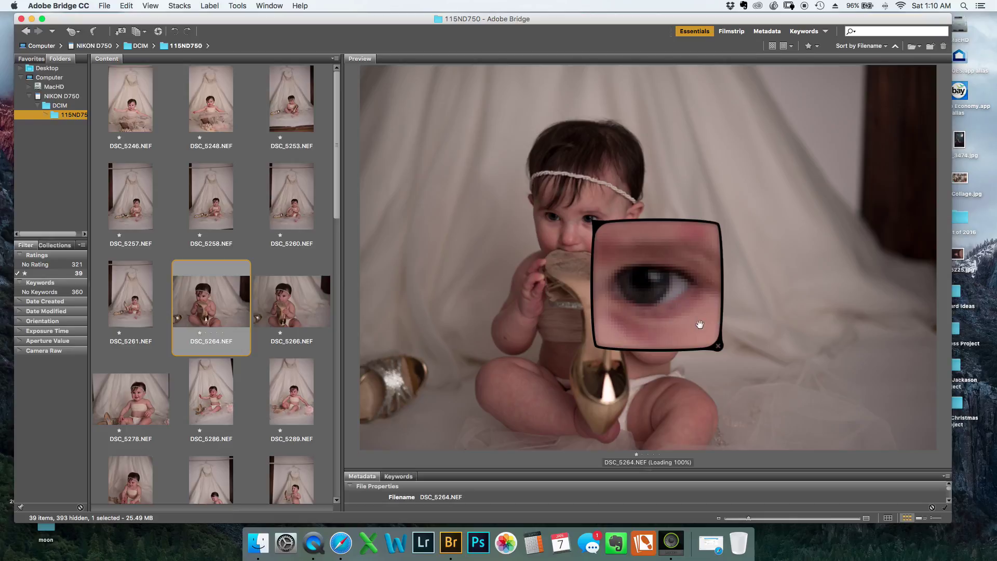
{"action": "left_click", "coordinate": [659, 328]}
{"action": "mouse_move", "coordinate": [659, 328]}
{"action": "left_mouse_down"}
{"action": "mouse_move", "coordinate": [618, 323]}
{"action": "mouse_move", "coordinate": [668, 331]}
{"action": "left_mouse_up"}
{"action": "left_click", "coordinate": [667, 331]}
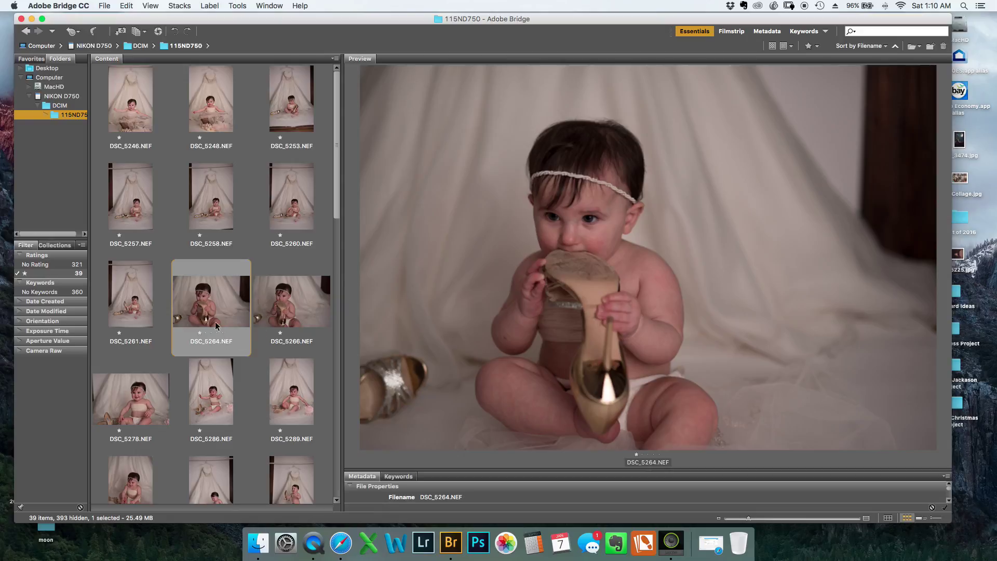
Magnify the baby's eye in DSC_5307.NEF and DSC_5309.NEF to compare sharpness, and remove the star rating from DSC_5309.NEF.
{"action": "scroll", "coordinate": [267, 401], "scroll_direction": "down", "scroll_amount": 3}
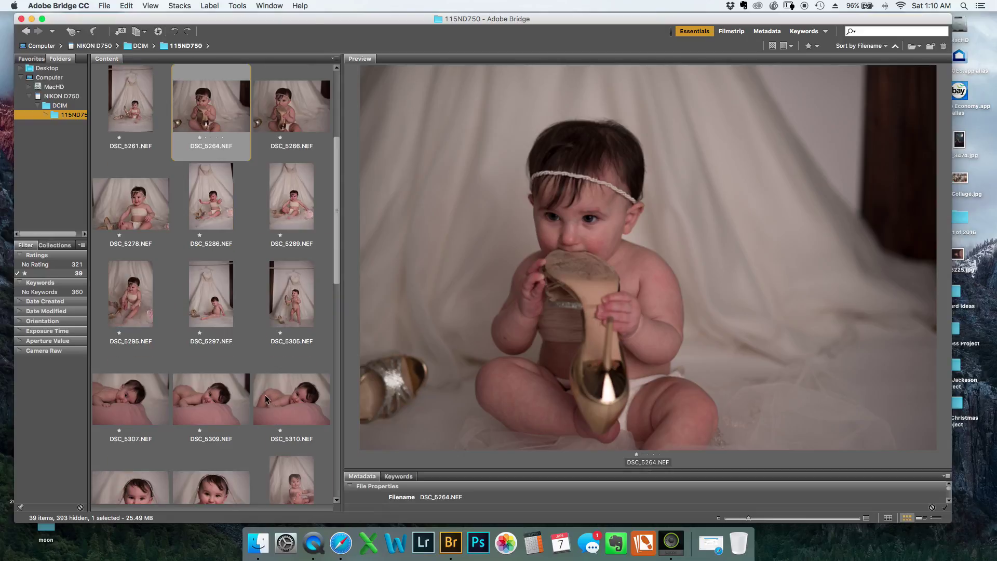
{"action": "left_click", "coordinate": [145, 390]}
{"action": "left_click", "coordinate": [612, 237]}
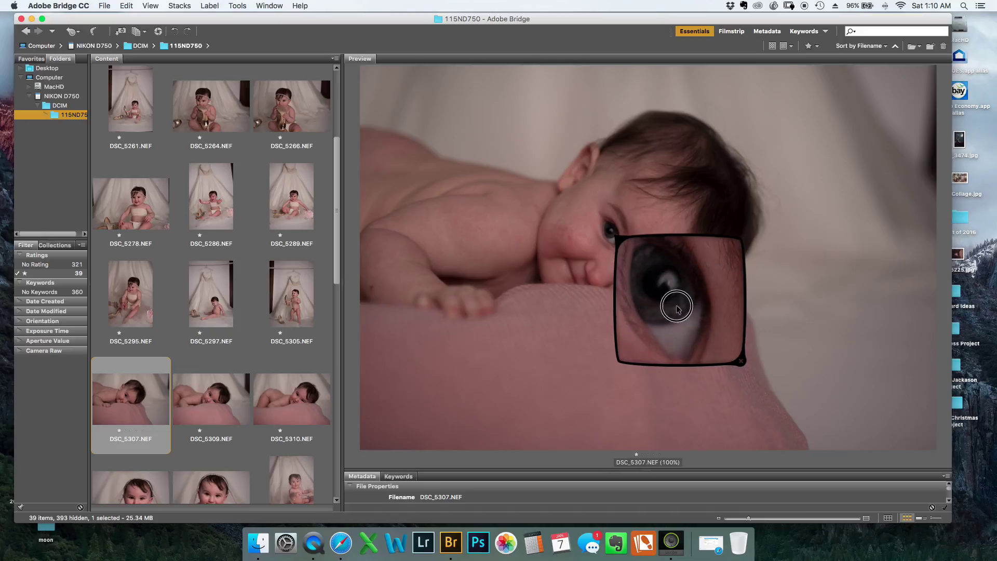
{"action": "key", "text": "Right"}
{"action": "left_click_drag", "start_coordinate": [688, 315], "coordinate": [707, 303]}
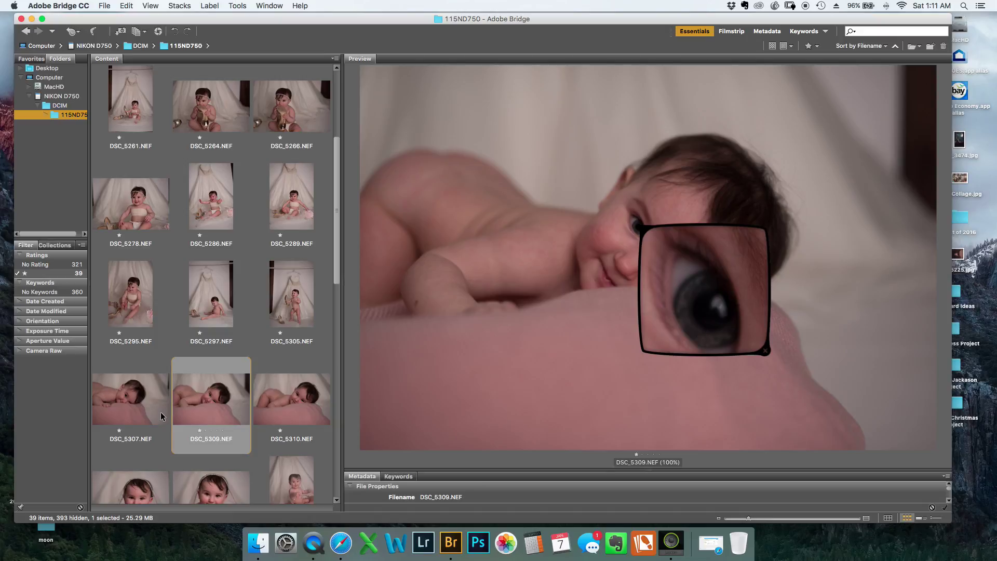
{"action": "key", "text": "super+0"}
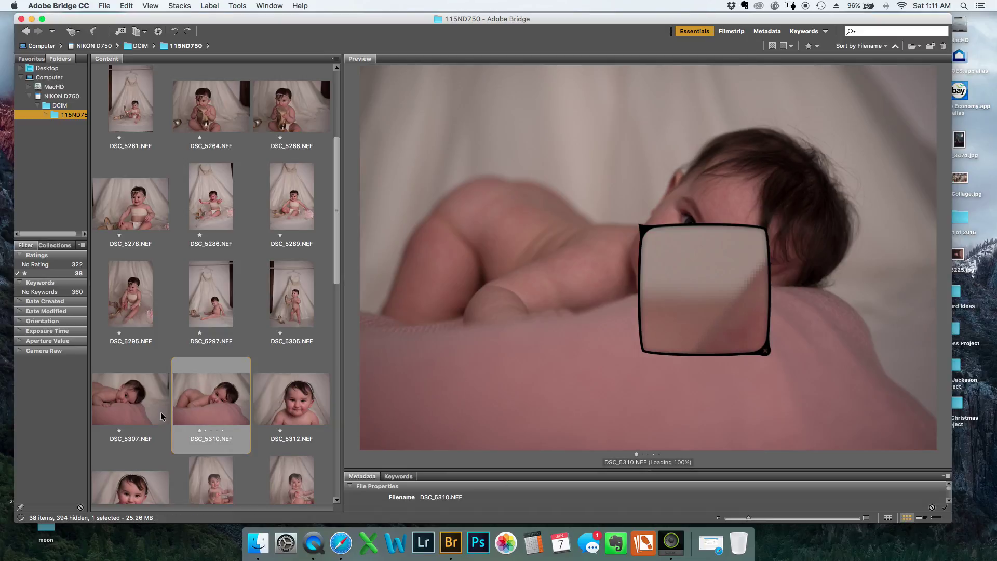
Examine the eye in DSC_5310.NEF with the loupe and compare the shot with DSC_5307.NEF.
{"action": "left_click_drag", "start_coordinate": [719, 323], "coordinate": [742, 310]}
{"action": "left_click", "coordinate": [743, 310]}
{"action": "left_click", "coordinate": [136, 391]}
{"action": "left_click", "coordinate": [222, 400]}
Check the eye sharpness in the veil close-up DSC_5312.NEF at 100% and remove its star rating.
{"action": "left_click", "coordinate": [304, 413]}
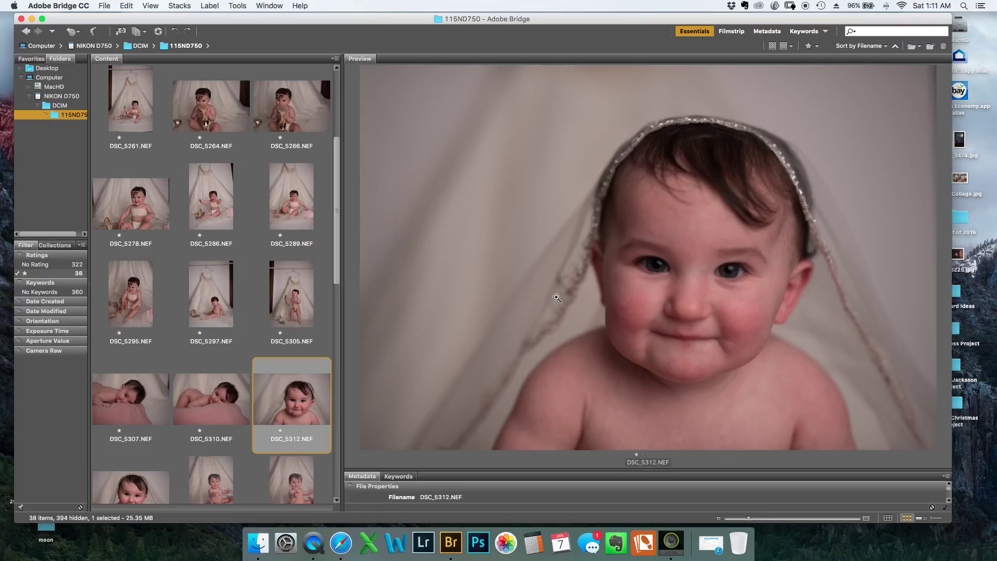
{"action": "left_click", "coordinate": [727, 270]}
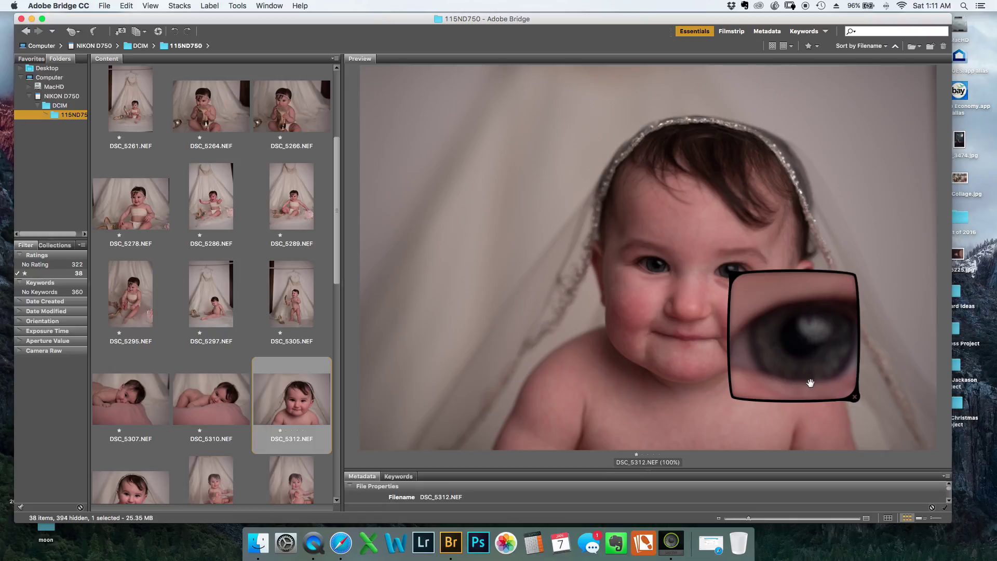
{"action": "left_click_drag", "start_coordinate": [804, 374], "coordinate": [807, 377]}
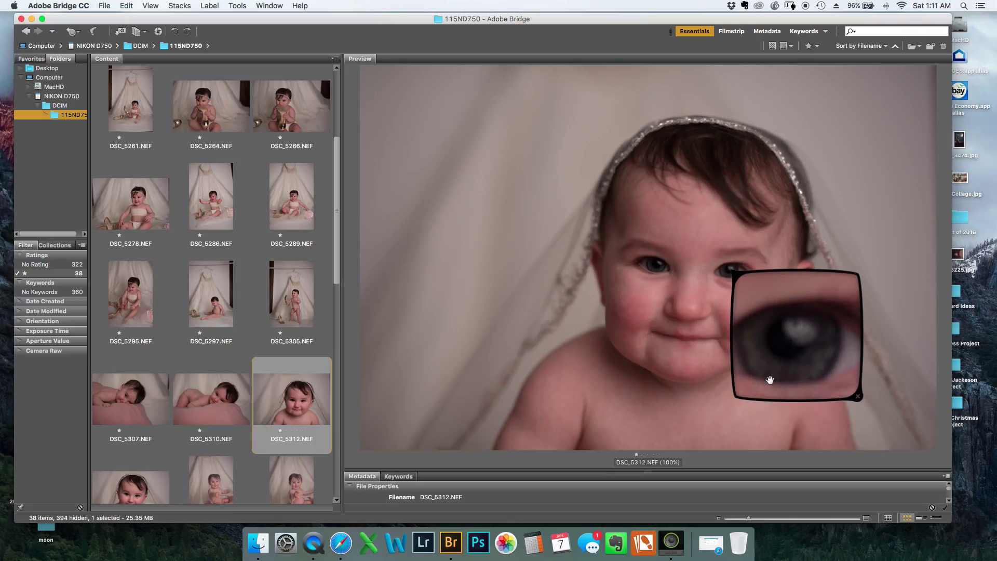
{"action": "left_click", "coordinate": [301, 408]}
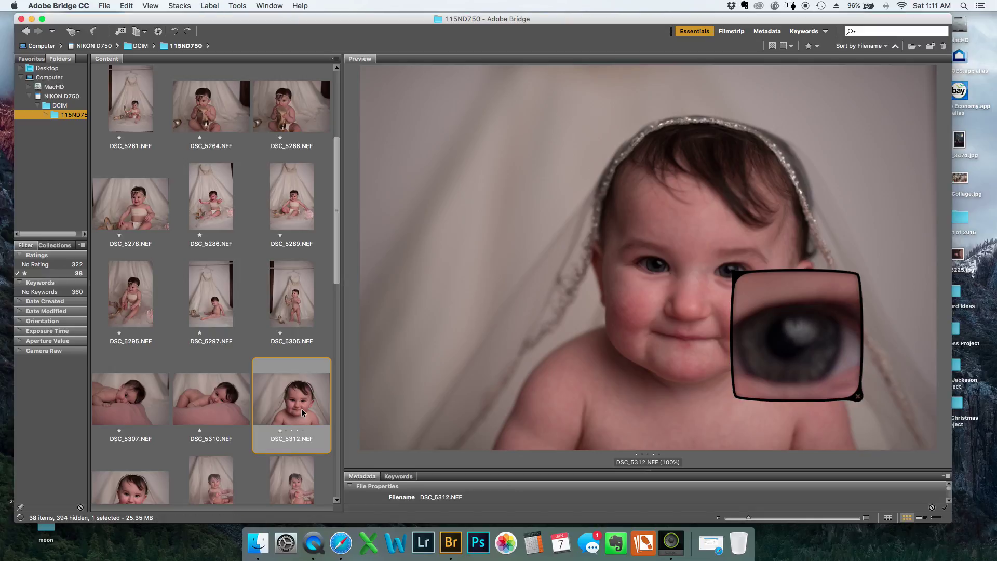
{"action": "key", "text": "super+0"}
Examine both eyes in the veil close-up DSC_5314.NEF with the loupe at 100% for sharpness.
{"action": "left_click_drag", "start_coordinate": [845, 381], "coordinate": [811, 375]}
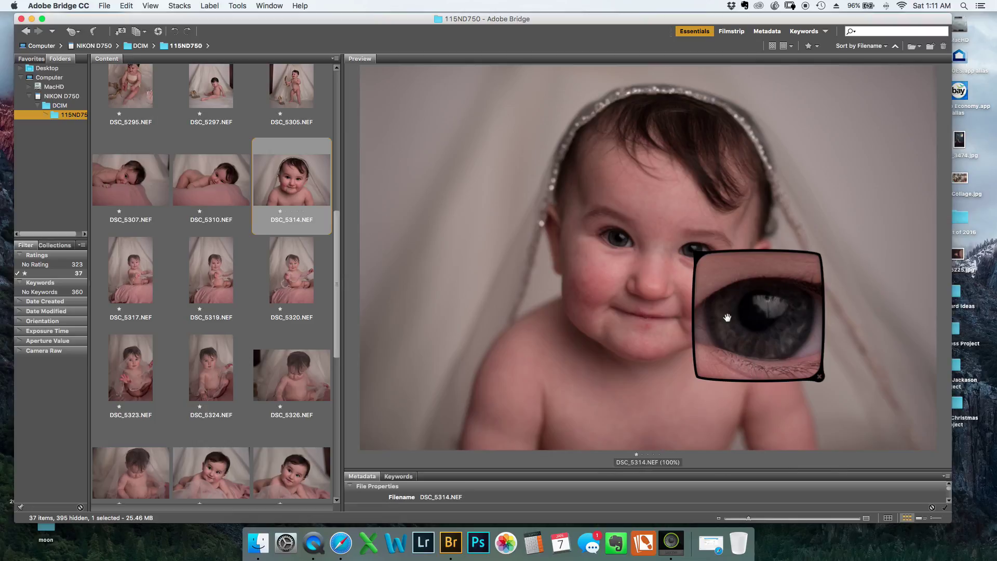
{"action": "mouse_move", "coordinate": [773, 327]}
{"action": "left_mouse_down"}
{"action": "mouse_move", "coordinate": [768, 338]}
{"action": "mouse_move", "coordinate": [768, 325]}
{"action": "left_mouse_up"}
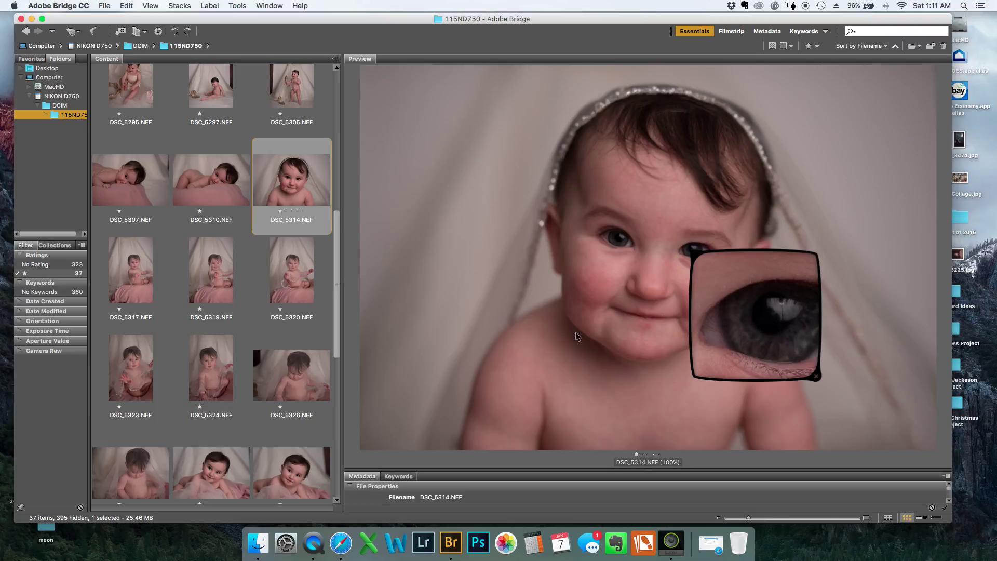
{"action": "left_click", "coordinate": [770, 342]}
{"action": "left_click_drag", "start_coordinate": [771, 344], "coordinate": [711, 340]}
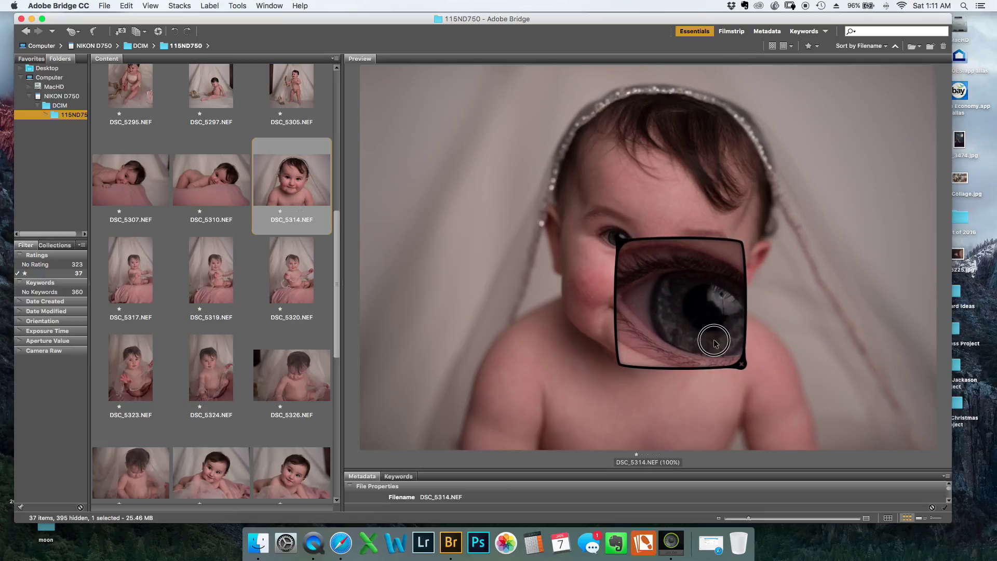
Examine the eye in the seated veil shot DSC_5317.NEF with the loupe at 100% for sharpness.
{"action": "left_click", "coordinate": [711, 340]}
{"action": "left_click", "coordinate": [133, 287]}
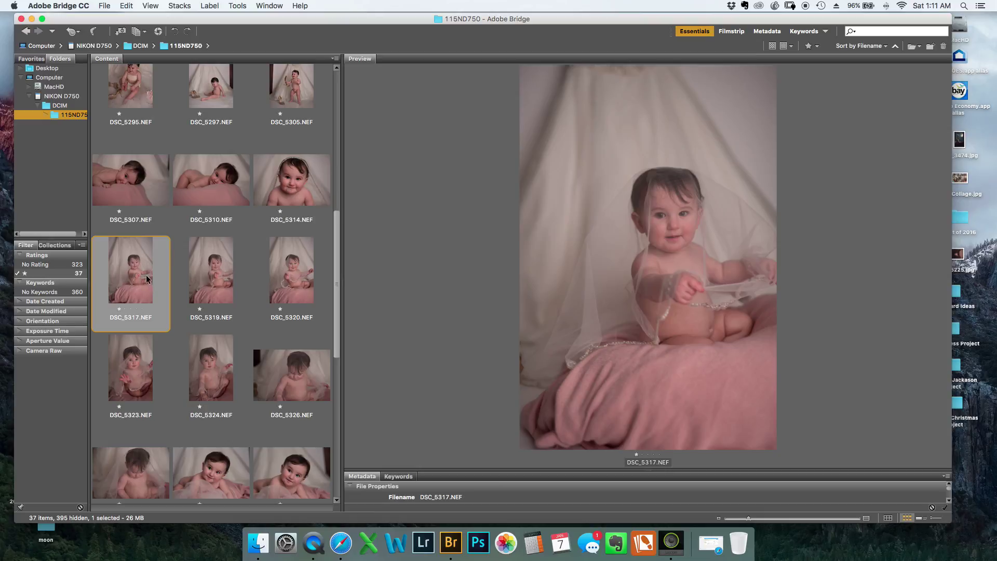
{"action": "left_click", "coordinate": [683, 218]}
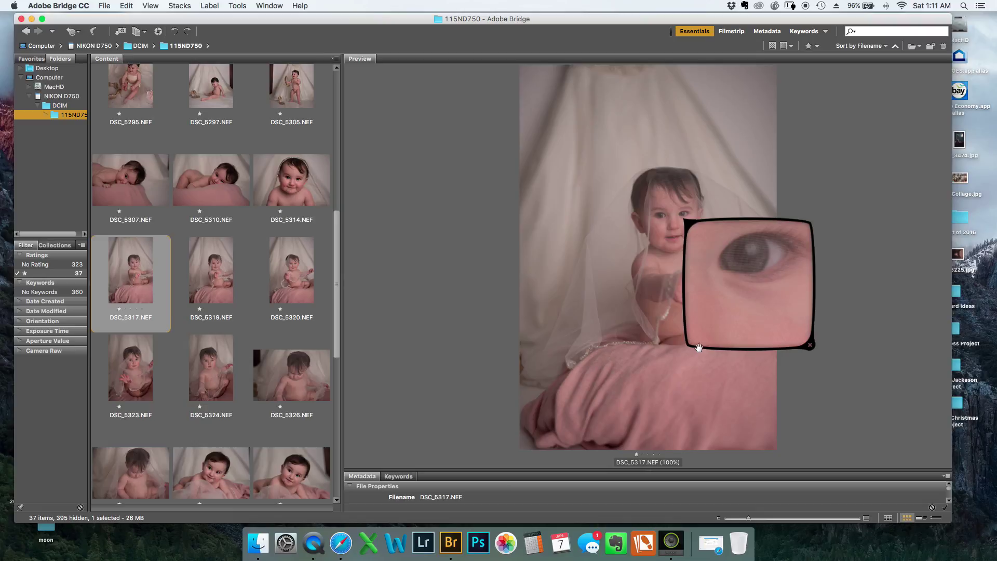
{"action": "left_click_drag", "start_coordinate": [729, 295], "coordinate": [730, 292]}
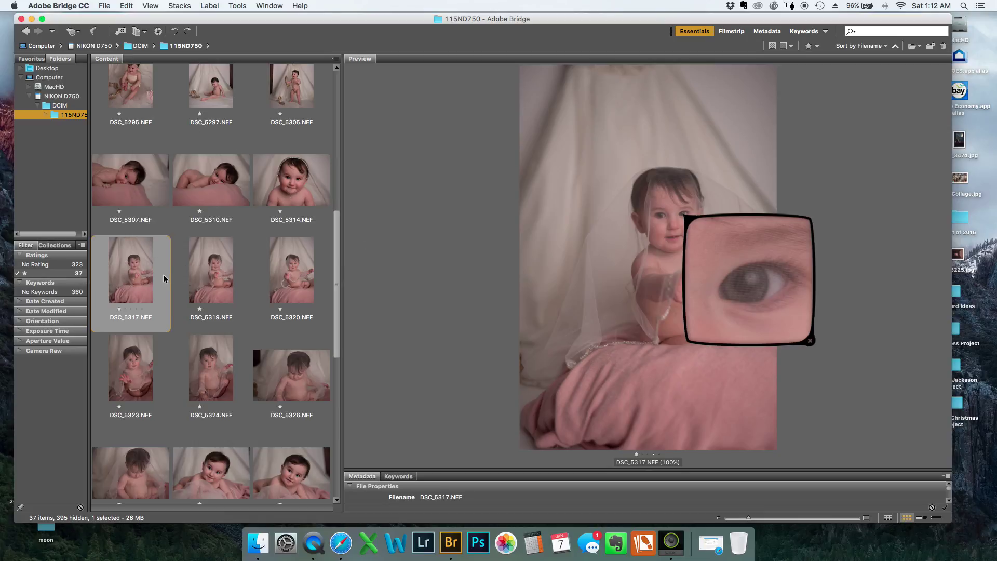
{"action": "left_click_drag", "start_coordinate": [763, 272], "coordinate": [718, 293]}
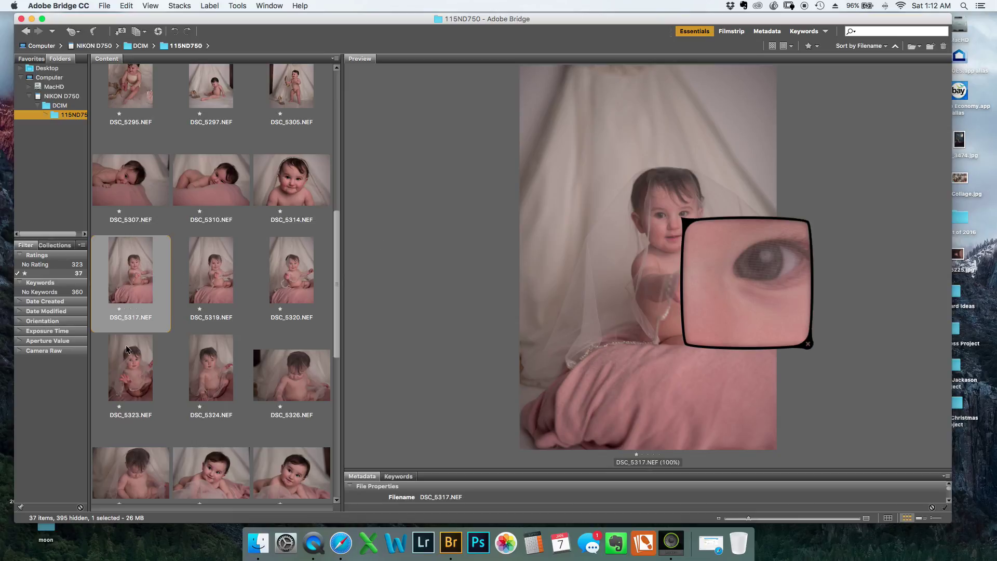
Move the loupe off the baby in DSC_5323.NEF and compare that veil shot with DSC_5324.NEF.
{"action": "left_click", "coordinate": [140, 369]}
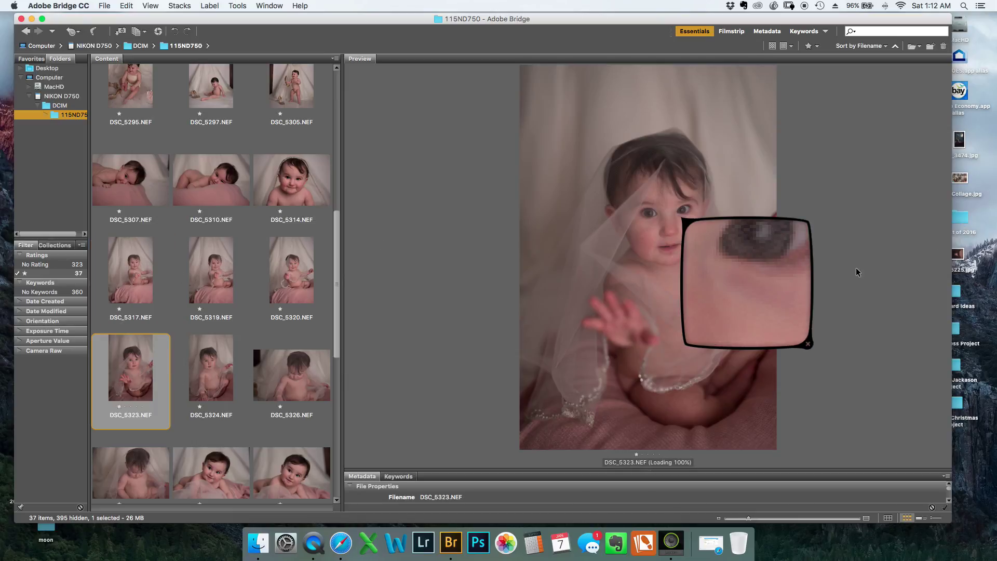
{"action": "left_click_drag", "start_coordinate": [727, 276], "coordinate": [893, 280]}
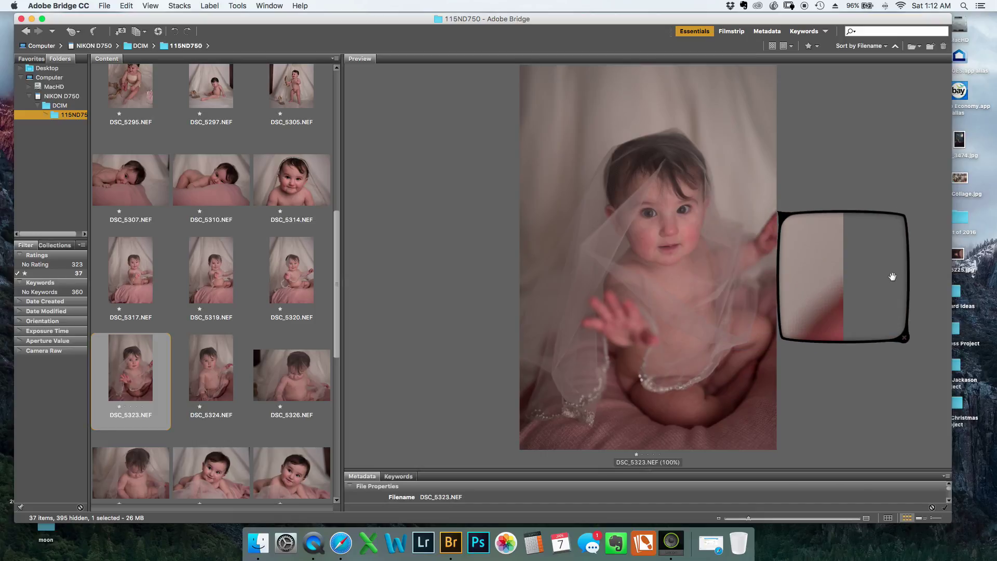
{"action": "left_click", "coordinate": [203, 376]}
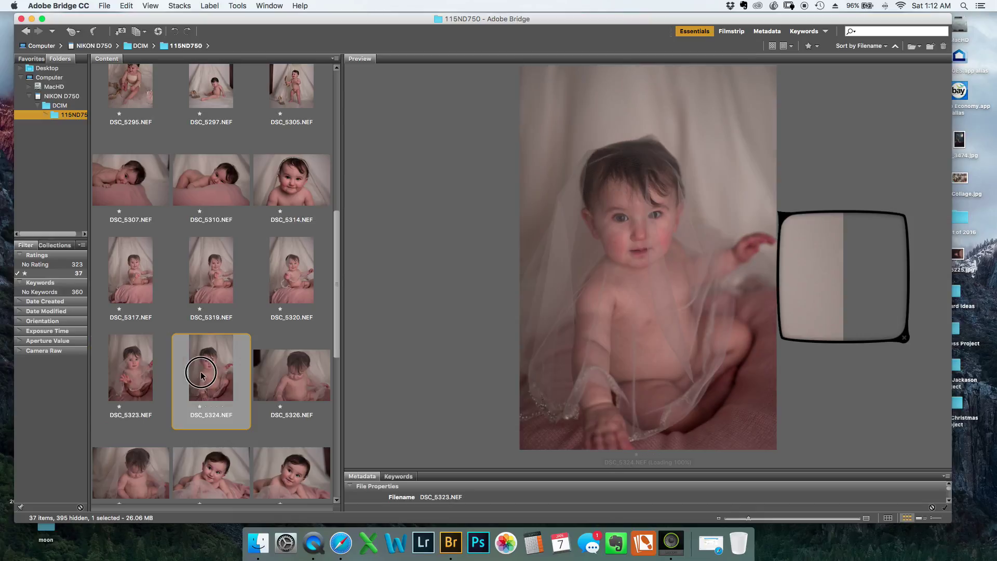
{"action": "key", "text": "Left"}
{"action": "key", "text": "Right"}
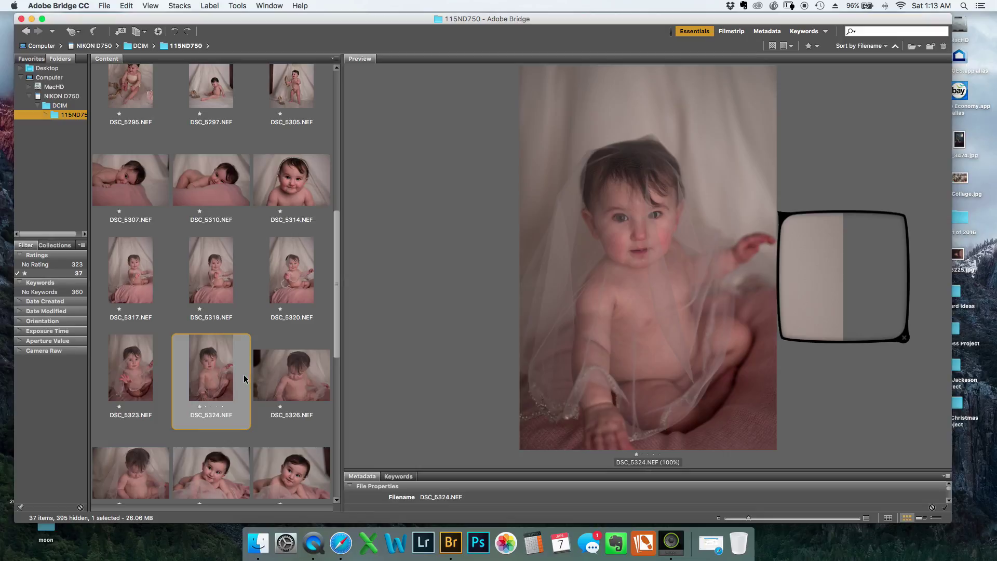
Review the earlier starred shots around DSC_5286.NEF, DSC_5289.NEF and DSC_5297.NEF in the preview.
{"action": "key", "text": "Up"}
{"action": "key", "text": "Up"}
{"action": "key", "text": "Up"}
{"action": "key", "text": "Up"}
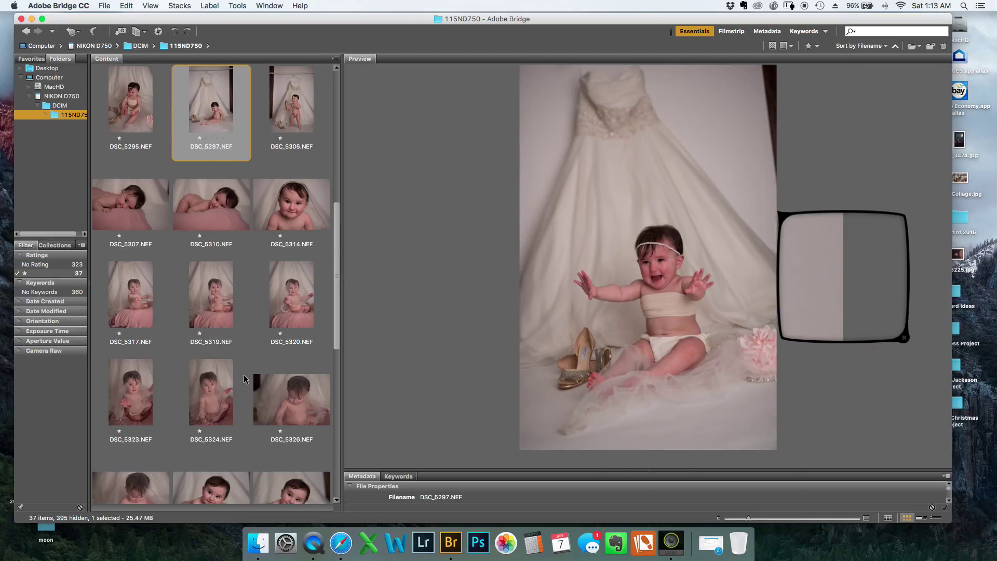
{"action": "key", "text": "Left"}
{"action": "key", "text": "Right"}
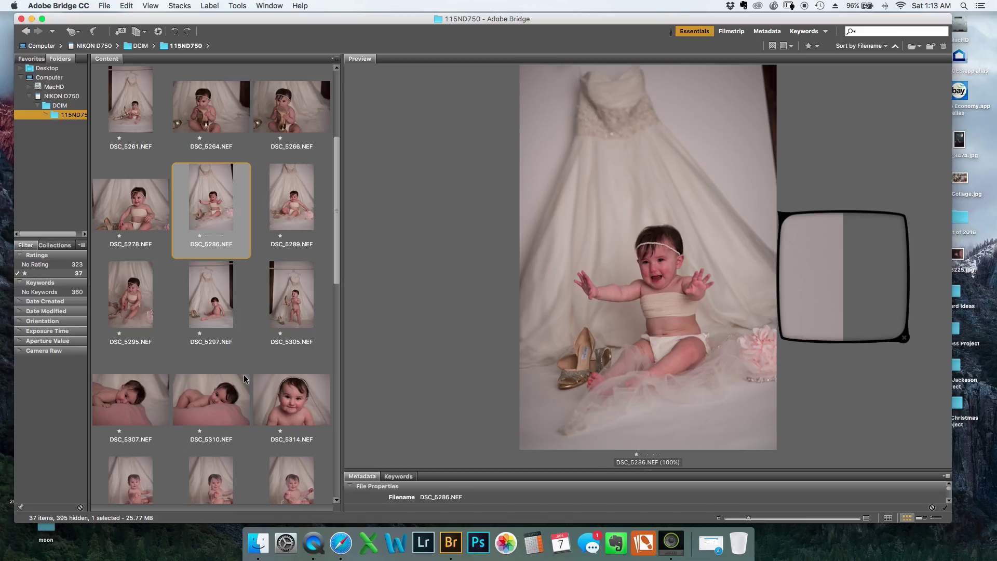
{"action": "key", "text": "Right"}
{"action": "key", "text": "Right"}
{"action": "key", "text": "Right"}
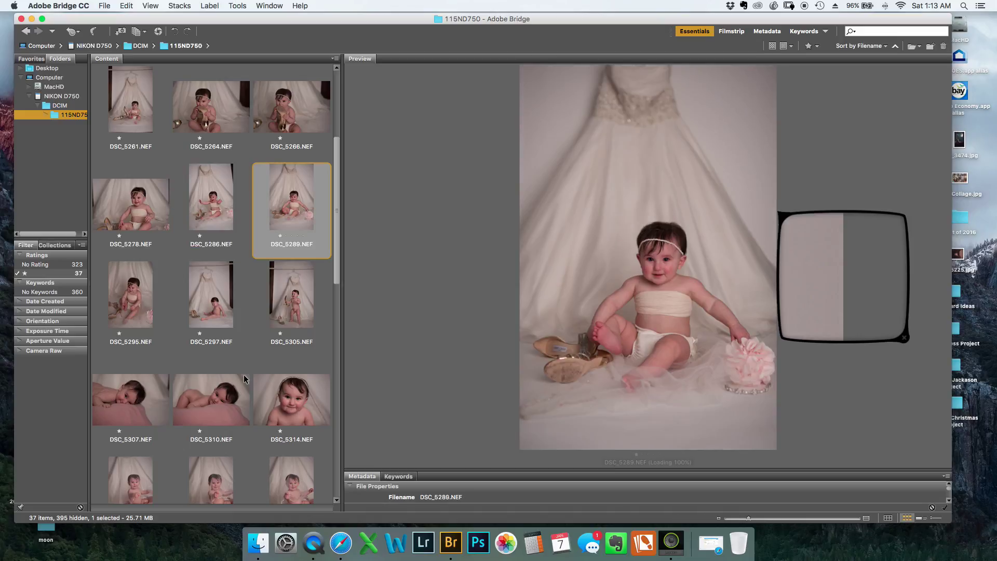
{"action": "key", "text": "Right"}
{"action": "key", "text": "Down"}
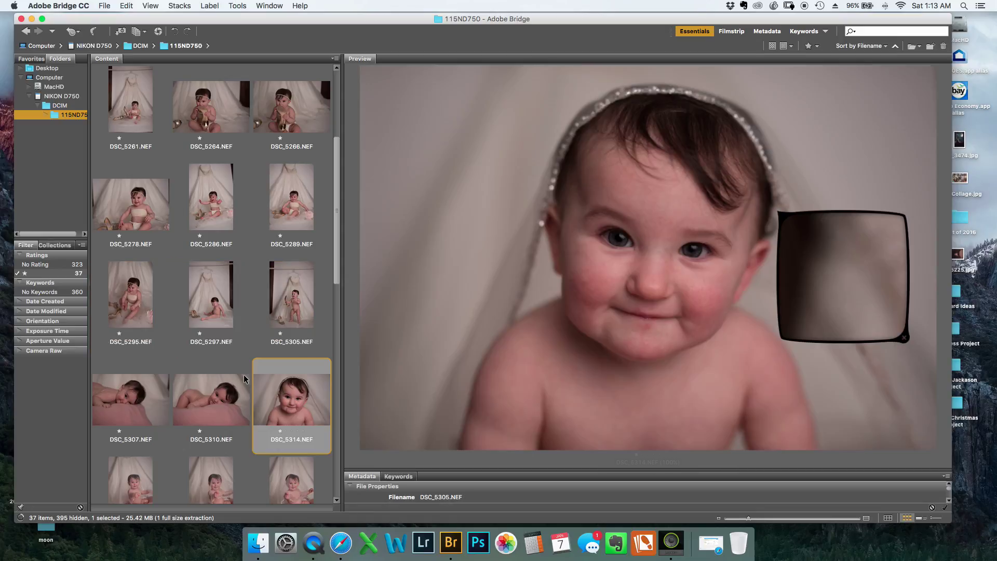
Compare the lying-down poses DSC_5307.NEF and DSC_5310.NEF by alternating between them in the preview.
{"action": "key", "text": "Left"}
{"action": "key", "text": "Left"}
{"action": "key", "text": "Down"}
{"action": "key", "text": "Up"}
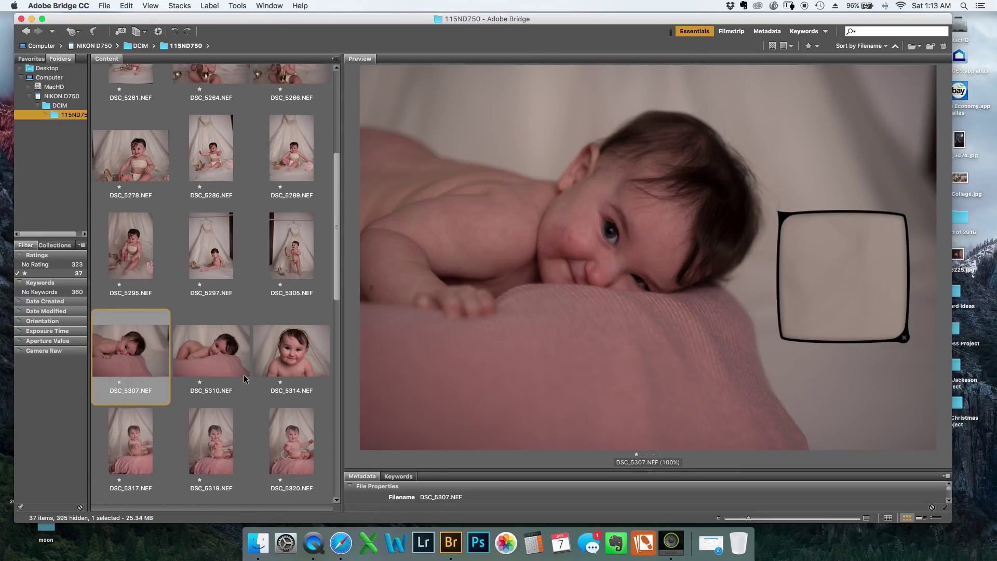
{"action": "key", "text": "Right"}
{"action": "key", "text": "Left"}
{"action": "key", "text": "Right"}
{"action": "key", "text": "Left"}
{"action": "key", "text": "Right"}
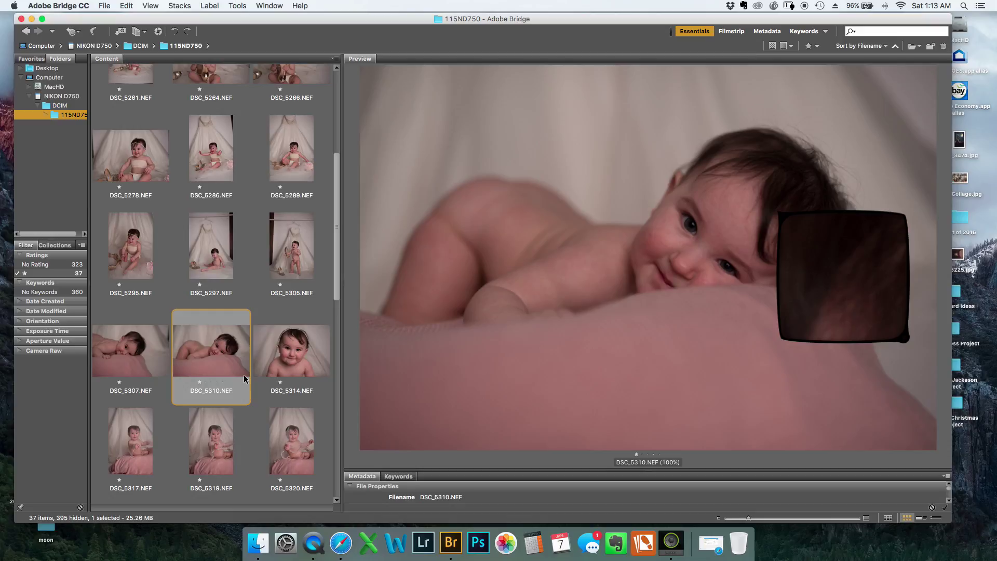
{"action": "key", "text": "Left"}
{"action": "key", "text": "Right"}
{"action": "key", "text": "Left"}
{"action": "key", "text": "Right"}
Compare the seated veil shots DSC_5317.NEF, DSC_5319.NEF and DSC_5320.NEF, and remove the star rating from DSC_5319.NEF.
{"action": "key", "text": "Down"}
{"action": "key", "text": "Down"}
{"action": "key", "text": "Down"}
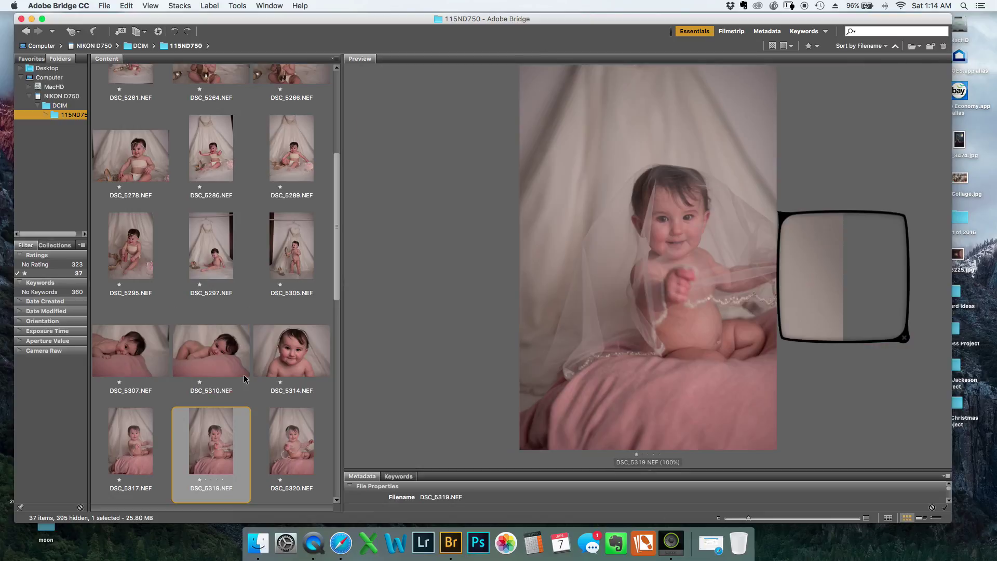
{"action": "key", "text": "Up"}
{"action": "key", "text": "Up"}
{"action": "key", "text": "Left"}
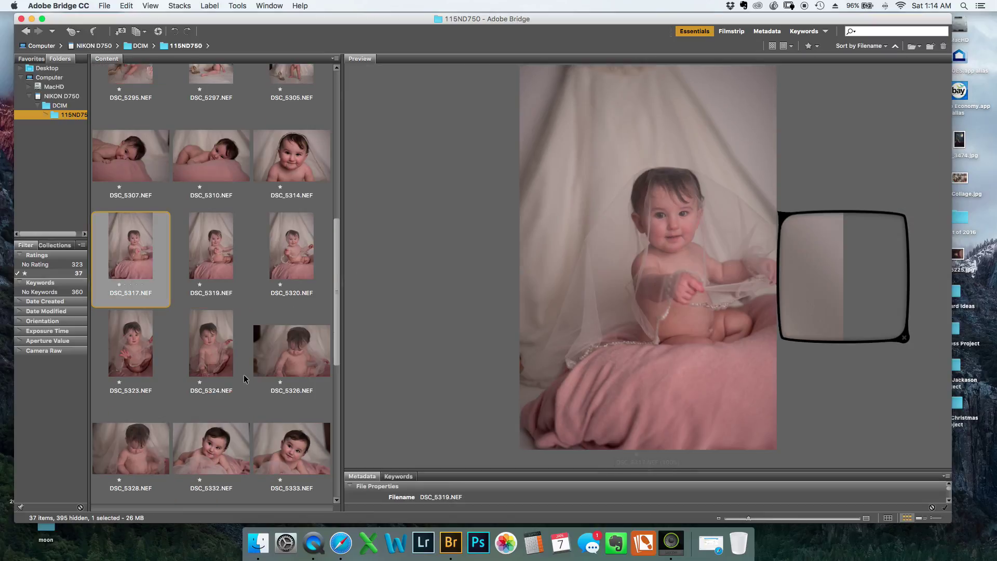
{"action": "key", "text": "Right"}
{"action": "key", "text": "Right"}
{"action": "key", "text": "Left"}
{"action": "key", "text": "Left"}
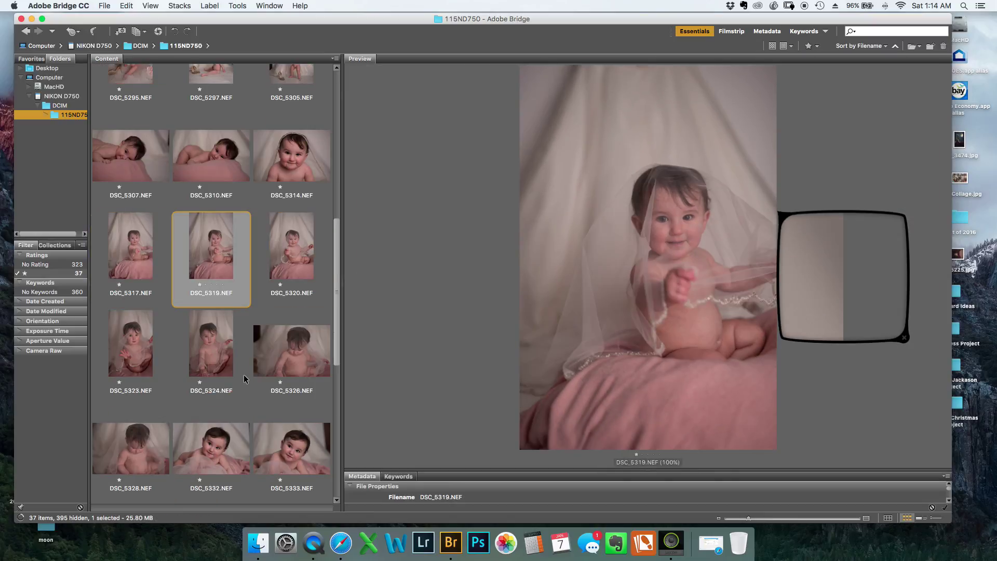
{"action": "key", "text": "Right"}
{"action": "key", "text": "Right"}
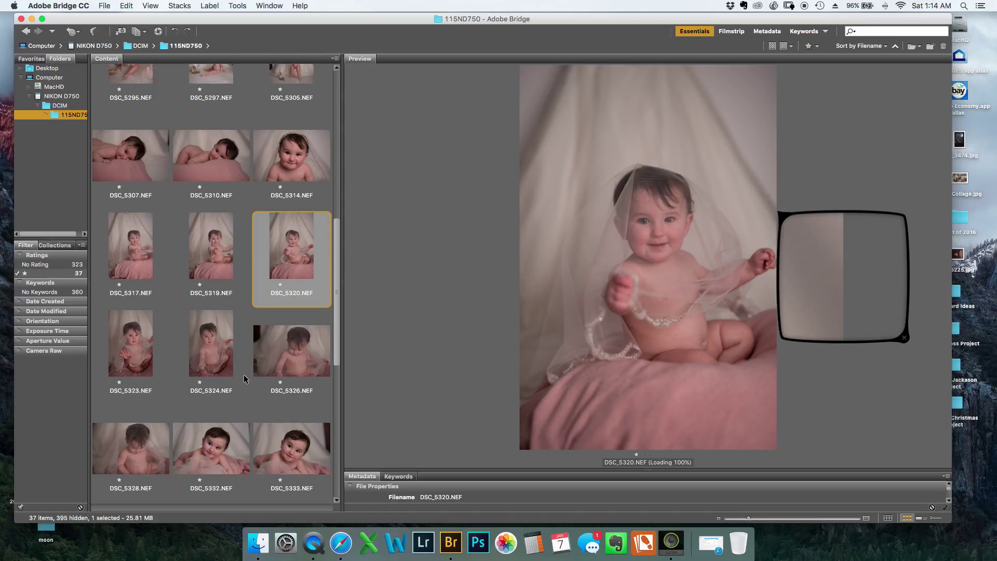
{"action": "key", "text": "Left"}
{"action": "key", "text": "Left"}
{"action": "key", "text": "Right"}
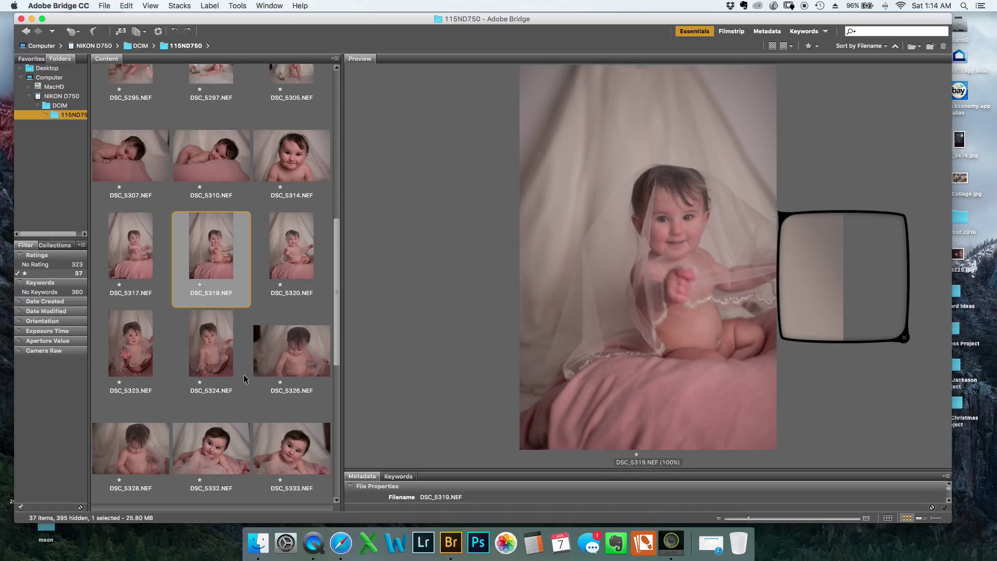
{"action": "key", "text": "super+0"}
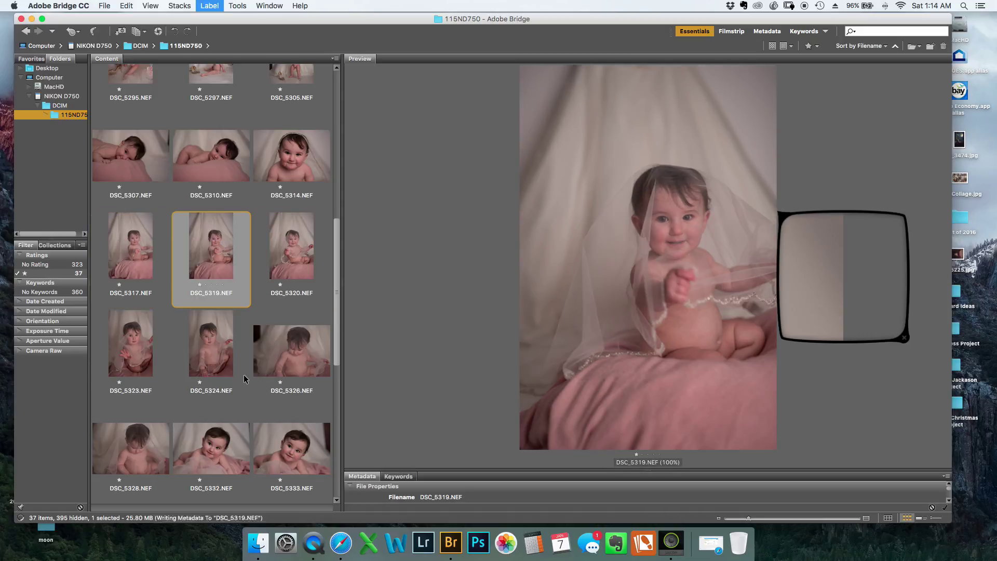
Compare the two remaining similar veil shots, DSC_5317.NEF and DSC_5320.NEF, by alternating between them in the preview.
{"action": "key", "text": "Left"}
{"action": "key", "text": "Right"}
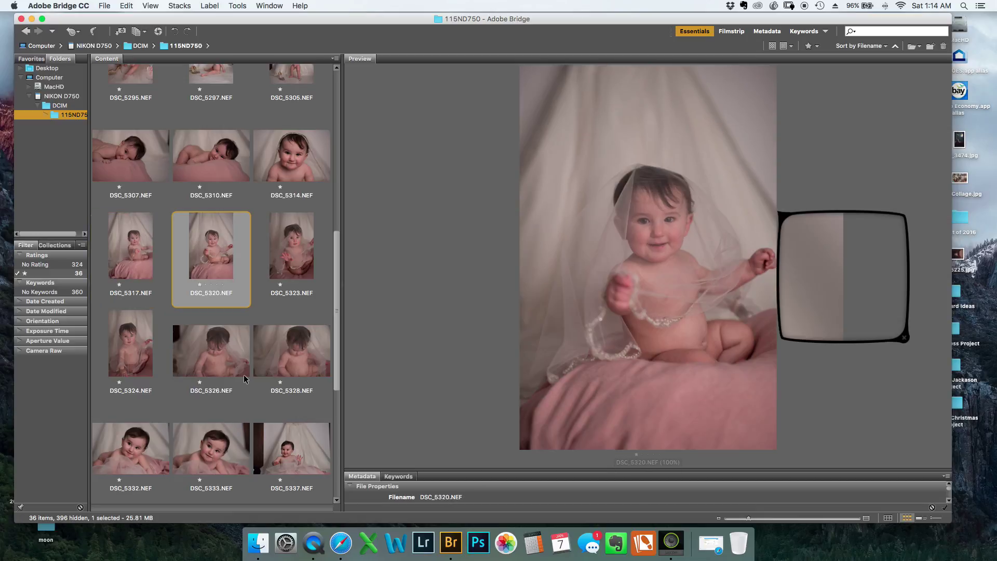
{"action": "key", "text": "Left"}
{"action": "key", "text": "Right"}
{"action": "key", "text": "Left"}
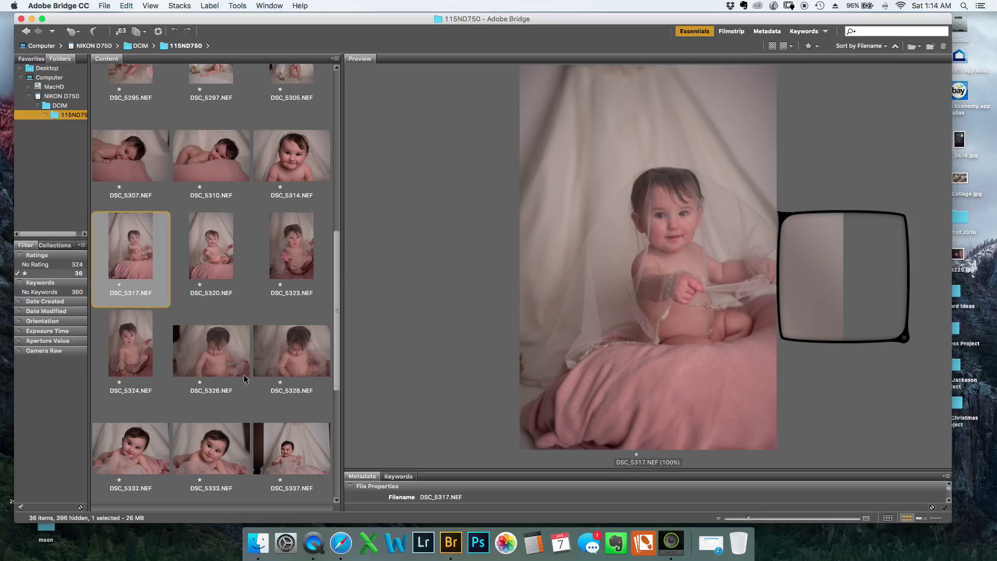
{"action": "key", "text": "Right"}
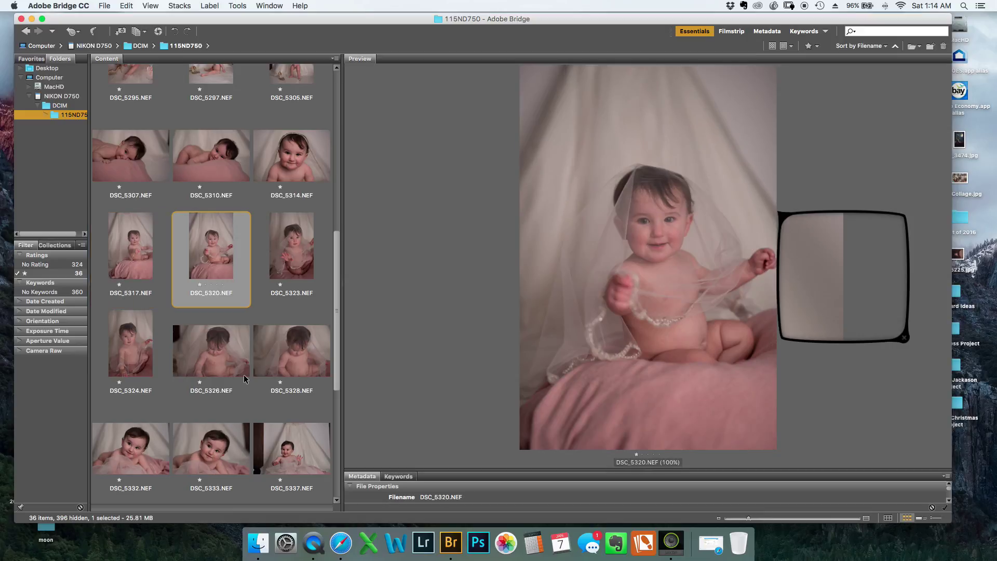
{"action": "key", "text": "Left"}
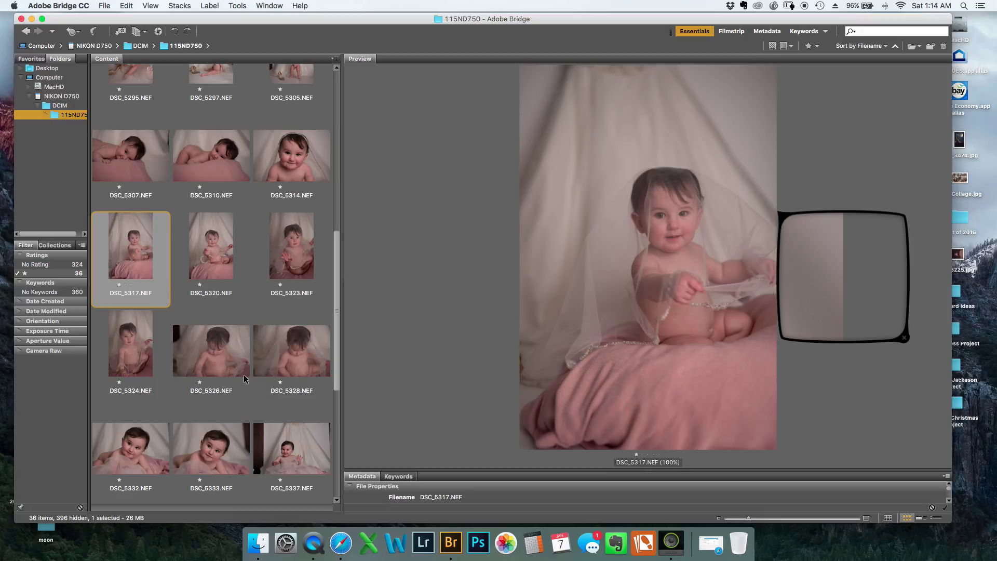
{"action": "key", "text": "Right"}
{"action": "key", "text": "Left"}
{"action": "key", "text": "Right"}
{"action": "key", "text": "Left"}
{"action": "key", "text": "Right"}
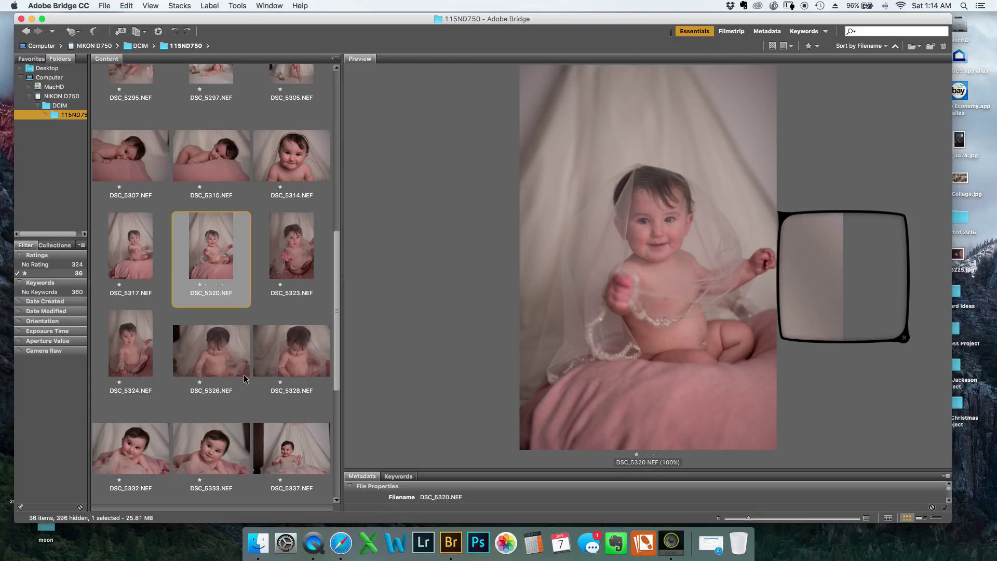
{"action": "key", "text": "Left"}
{"action": "key", "text": "Right"}
{"action": "key", "text": "Left"}
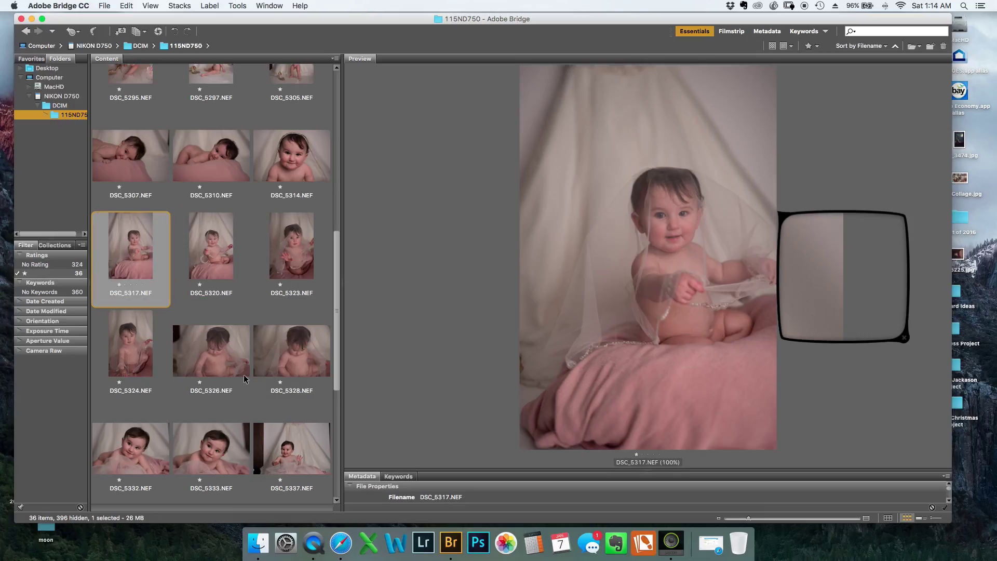
{"action": "key", "text": "Right"}
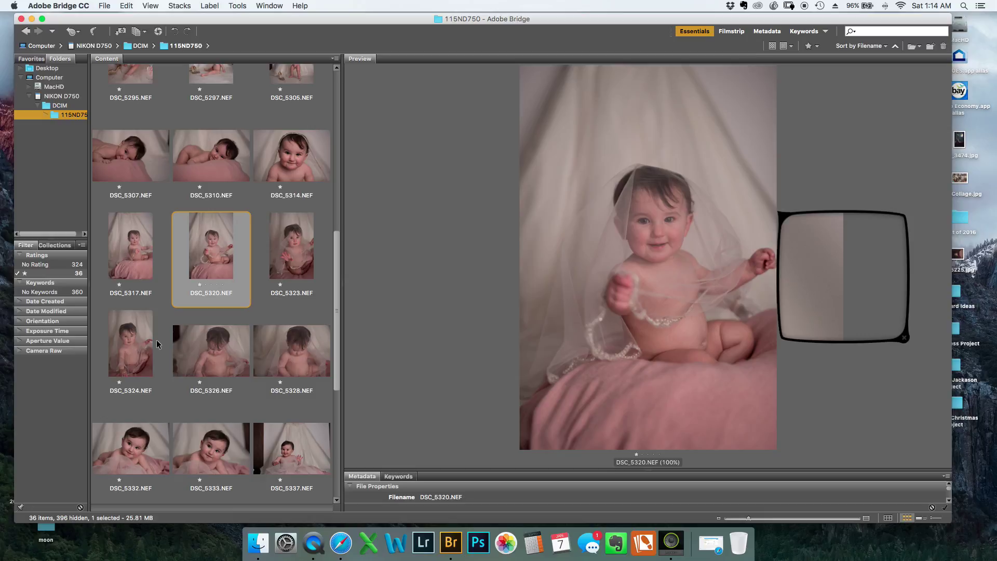
Turn off the one-star filter to show the whole shoot, and apply it again.
{"action": "scroll", "coordinate": [157, 343], "scroll_direction": "up", "scroll_amount": 10}
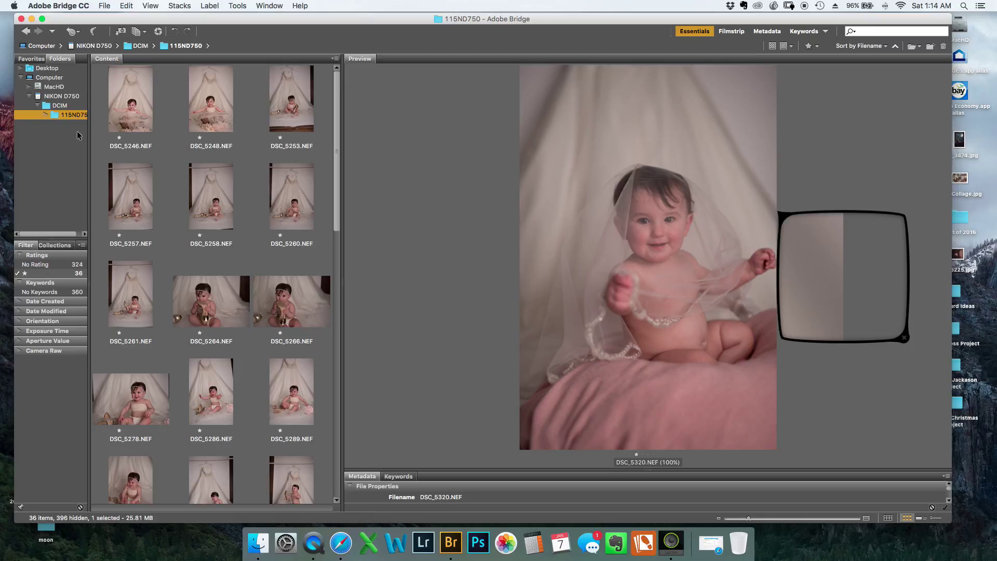
{"action": "left_click", "coordinate": [64, 273]}
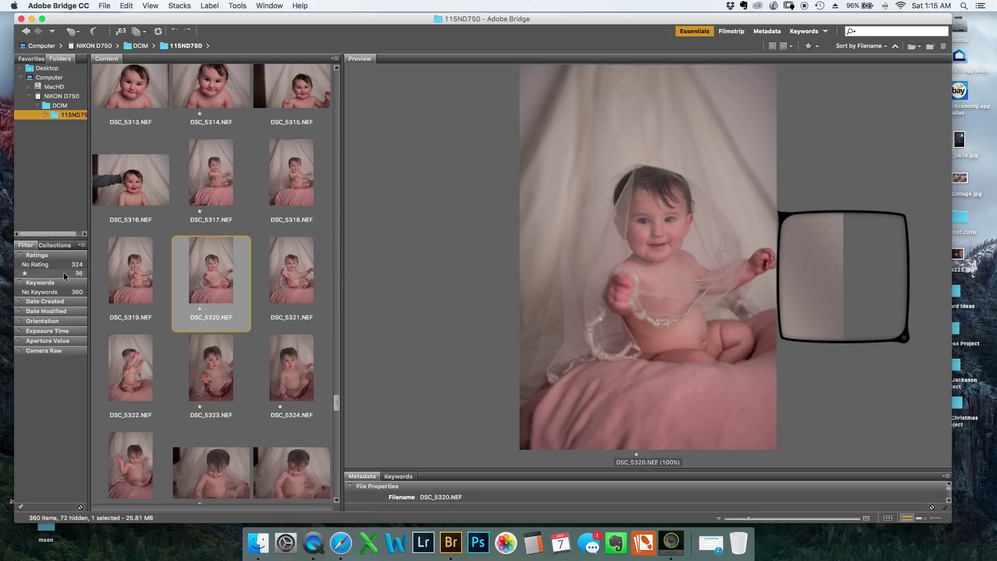
{"action": "left_click", "coordinate": [64, 274]}
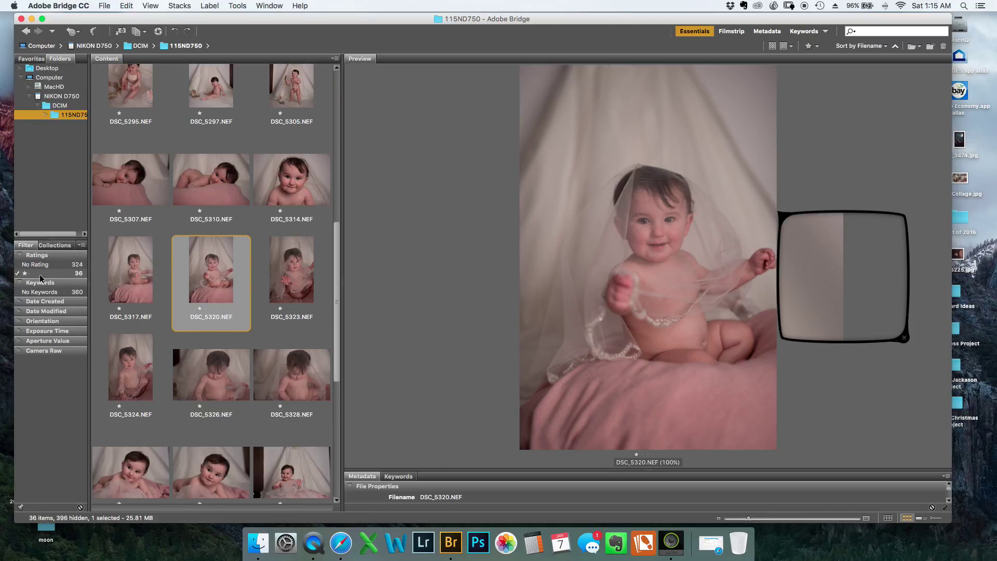
Select all the one-star photos, from DSC_5246.NEF through DSC_5393.NEF.
{"action": "scroll", "coordinate": [151, 99], "scroll_direction": "up", "scroll_amount": 5}
{"action": "left_click", "coordinate": [150, 99]}
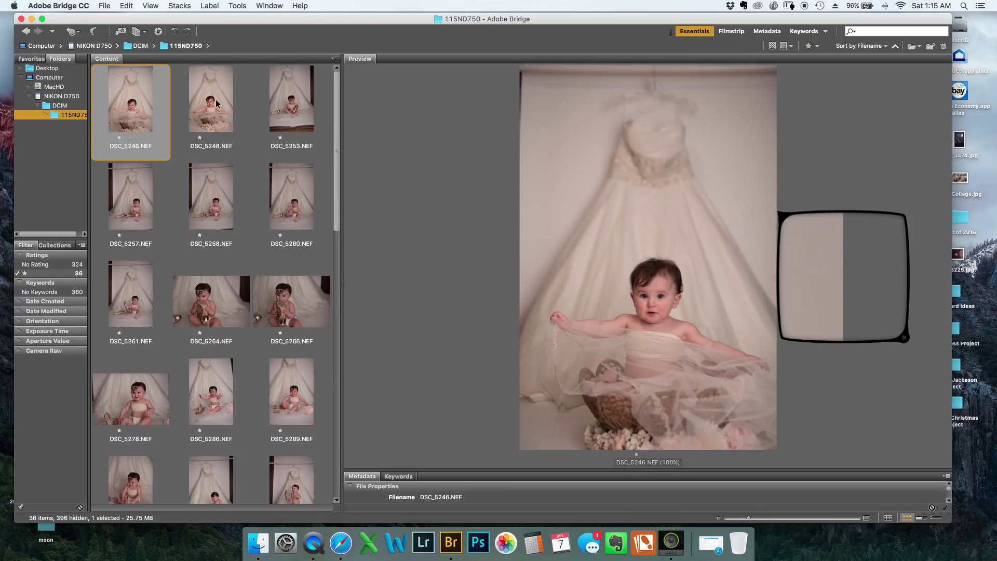
{"action": "scroll", "coordinate": [156, 136], "scroll_direction": "down", "scroll_amount": 10}
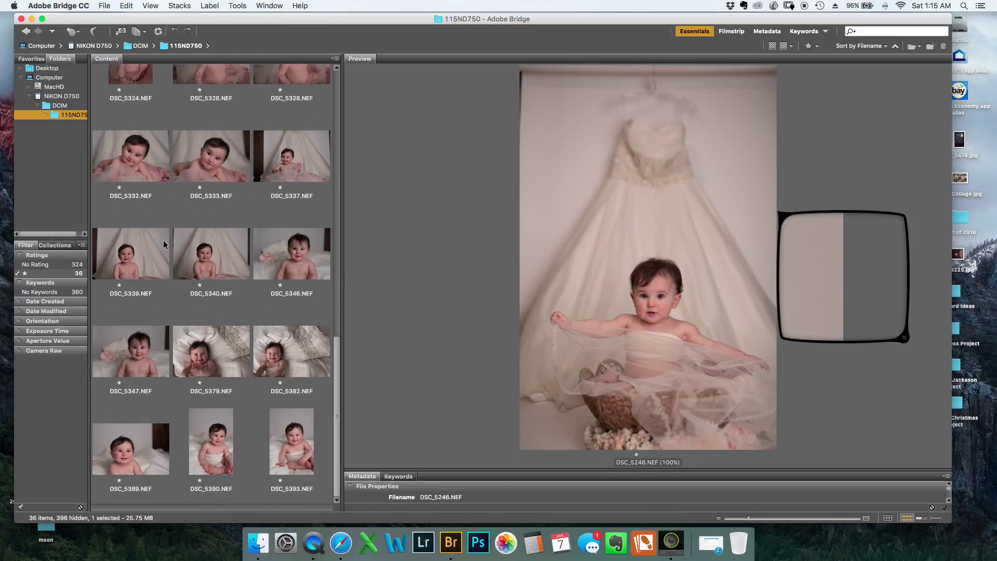
{"action": "key", "text": "super+a"}
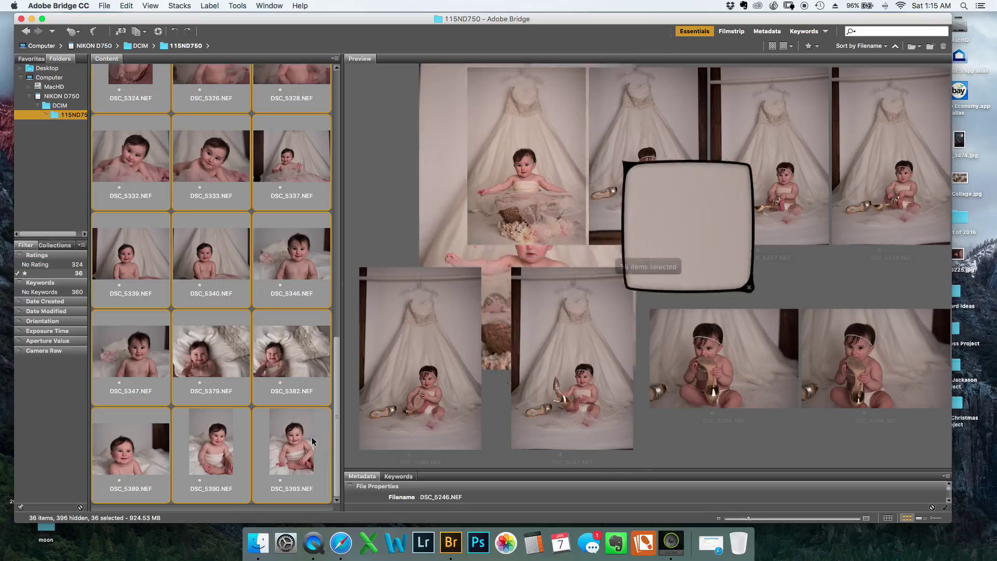
{"action": "scroll", "coordinate": [188, 163], "scroll_direction": "up", "scroll_amount": 10}
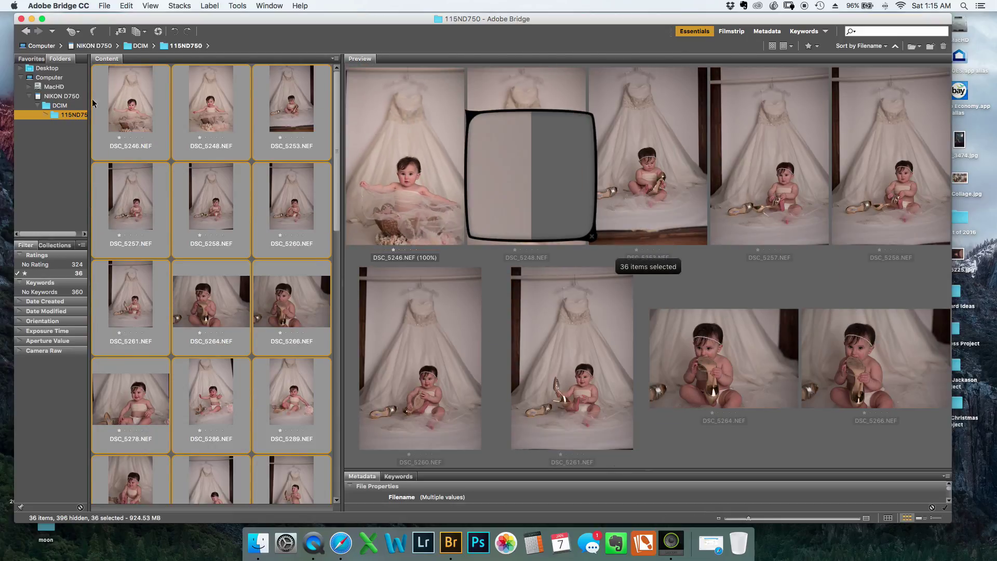
Expand the Desktop folder and copy the selected one-star photos into its Wedding Baby folder.
{"action": "left_click", "coordinate": [21, 68]}
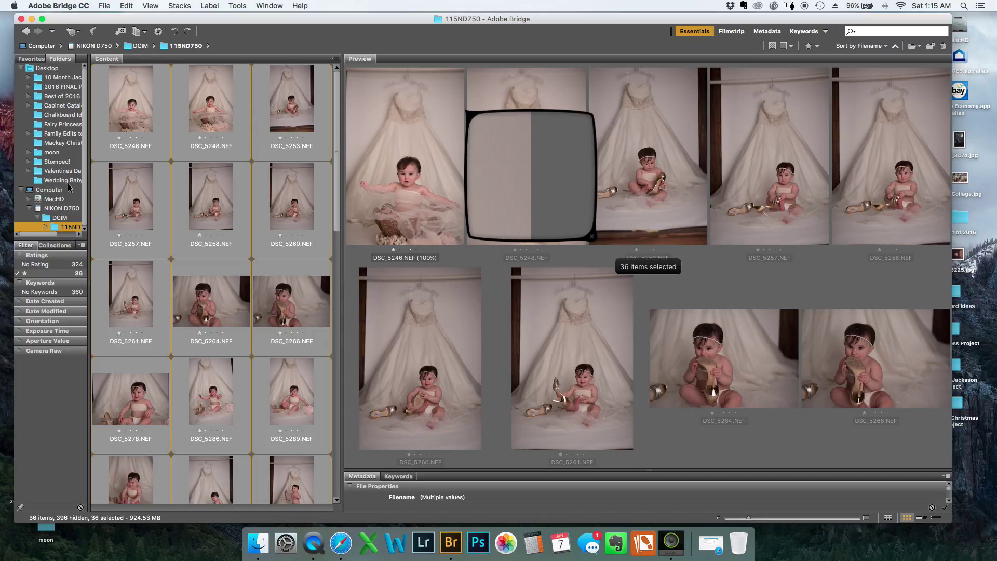
{"action": "left_click", "coordinate": [135, 86]}
{"action": "left_click_drag", "start_coordinate": [134, 86], "coordinate": [66, 181]}
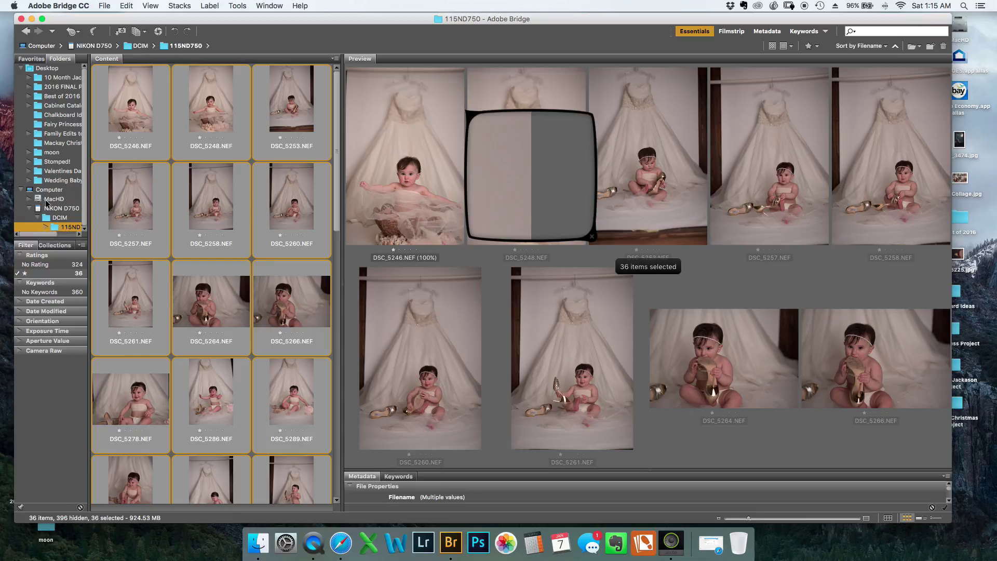
Open the Wedding Baby folder, filter it by No Keywords and look through the copied photos.
{"action": "left_click", "coordinate": [54, 181]}
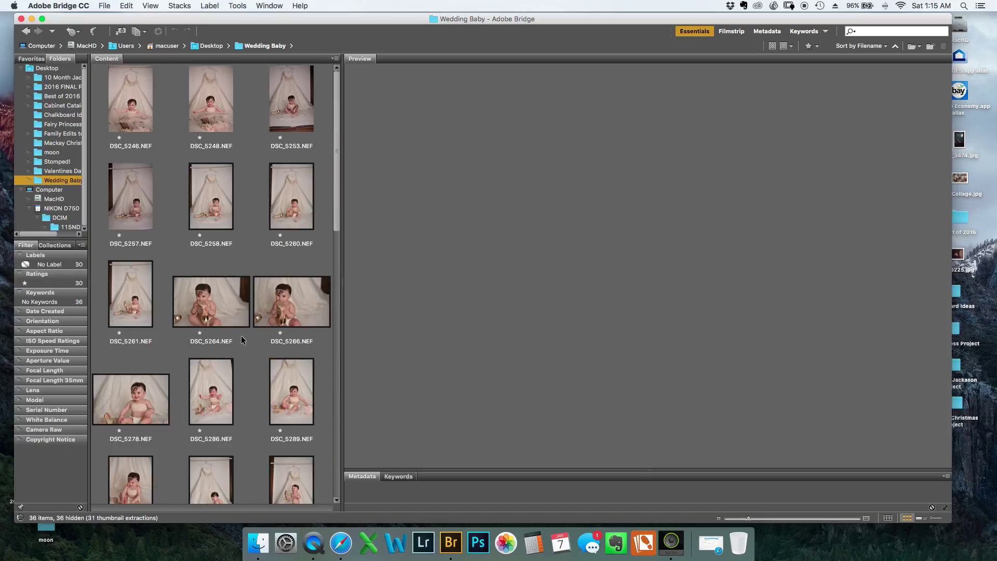
{"action": "left_click", "coordinate": [78, 303]}
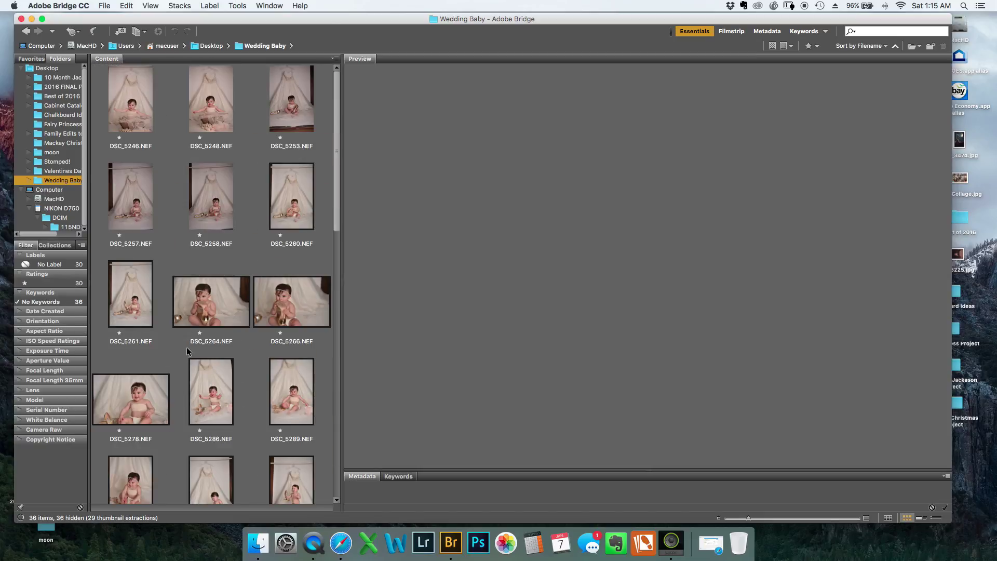
{"action": "scroll", "coordinate": [220, 250], "scroll_direction": "down", "scroll_amount": 10}
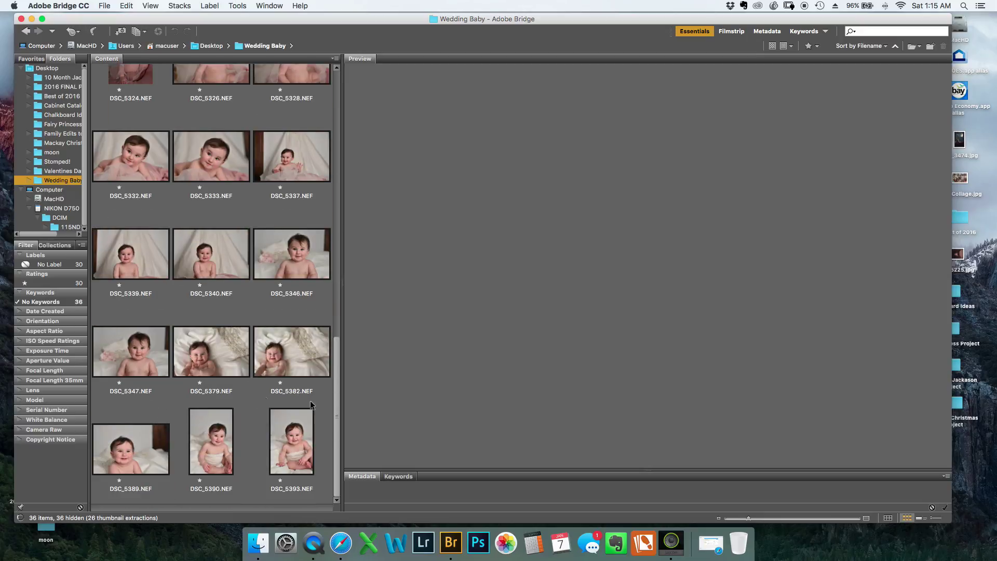